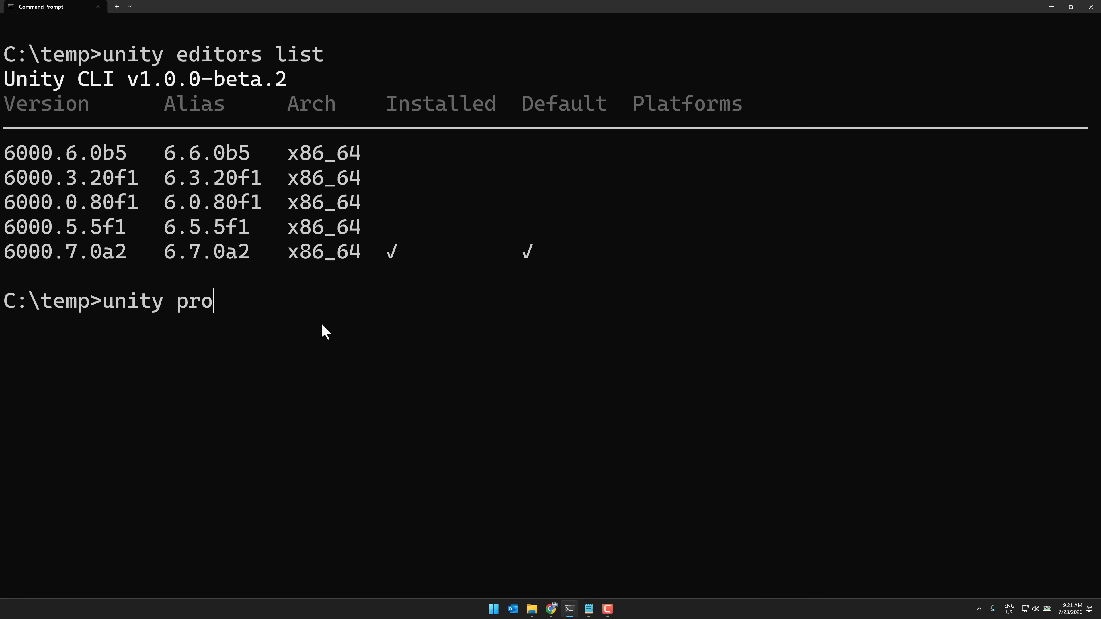
Create a project named GI from the com.unity.template.urp-blank template with the unity projects new command
{"action": "type", "text": "new "}
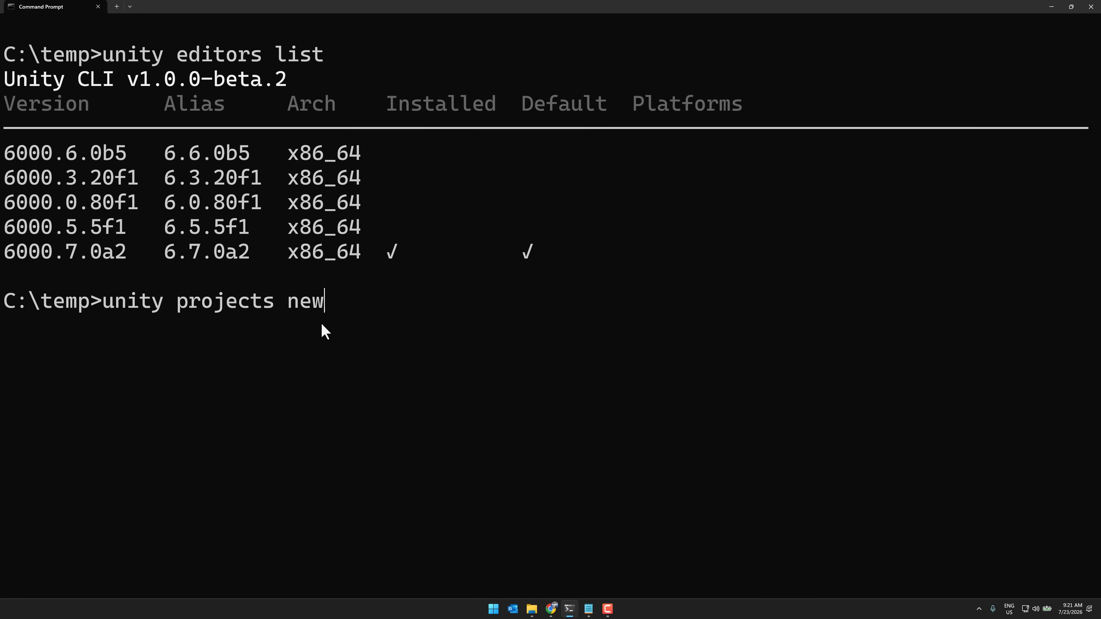
{"action": "type", "text": "GI --template"}
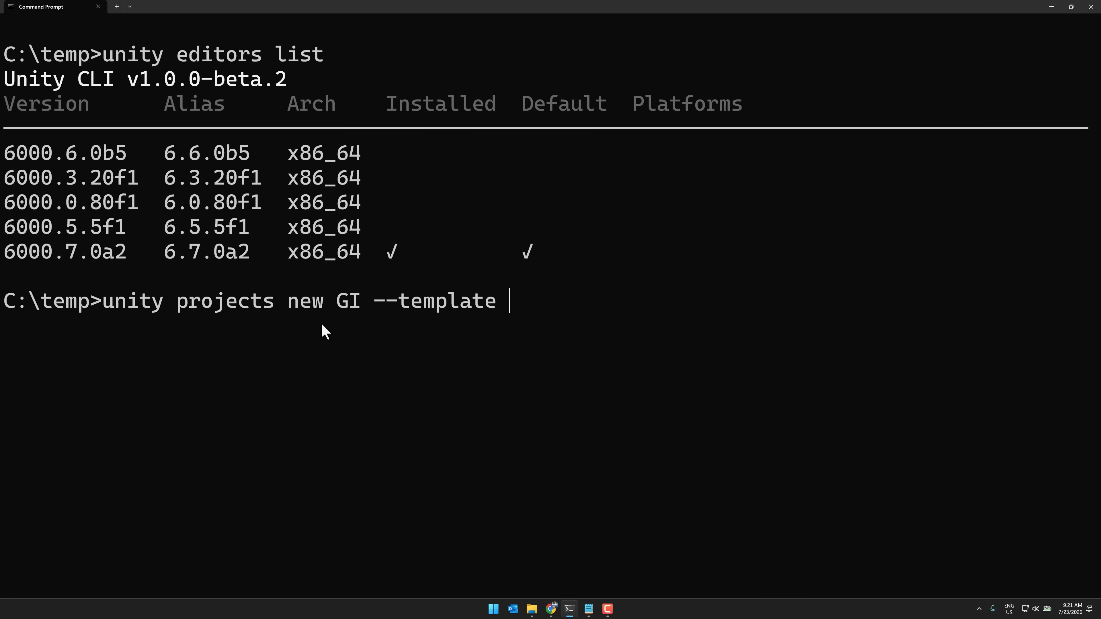
{"action": "type", "text": " com.unity.te"}
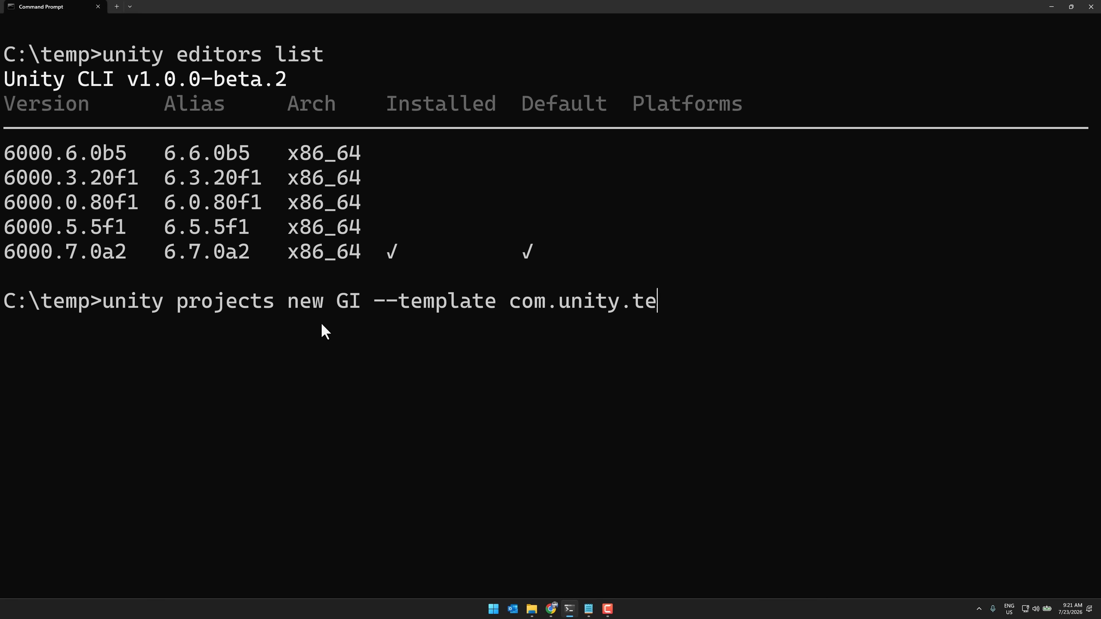
{"action": "type", "text": "mplate.urp-"}
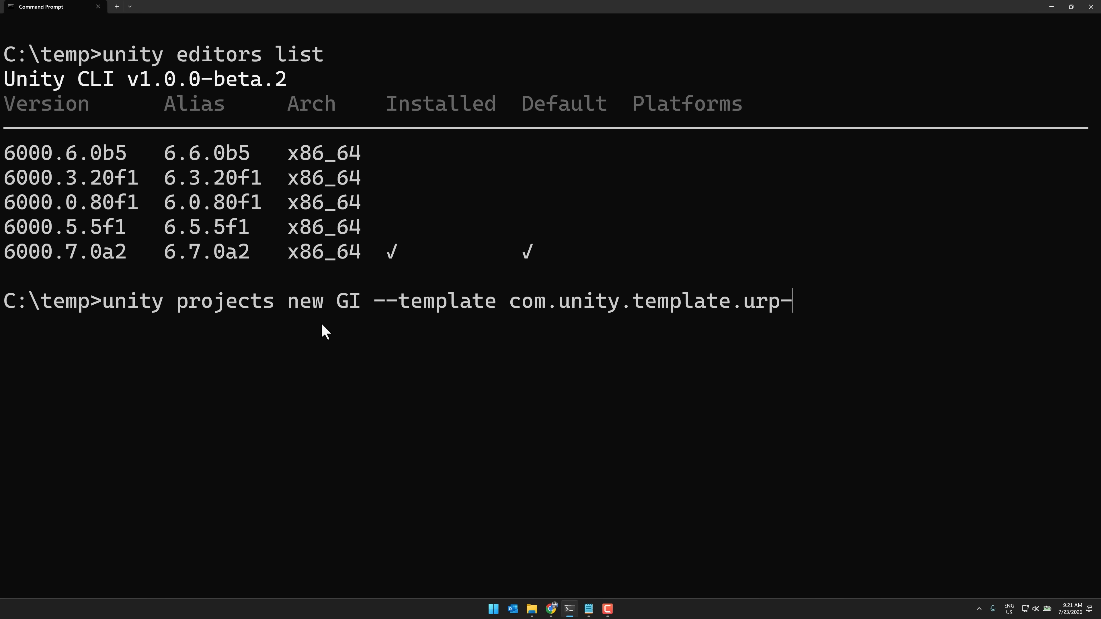
{"action": "type", "text": "blank"}
{"action": "key", "text": "Return"}
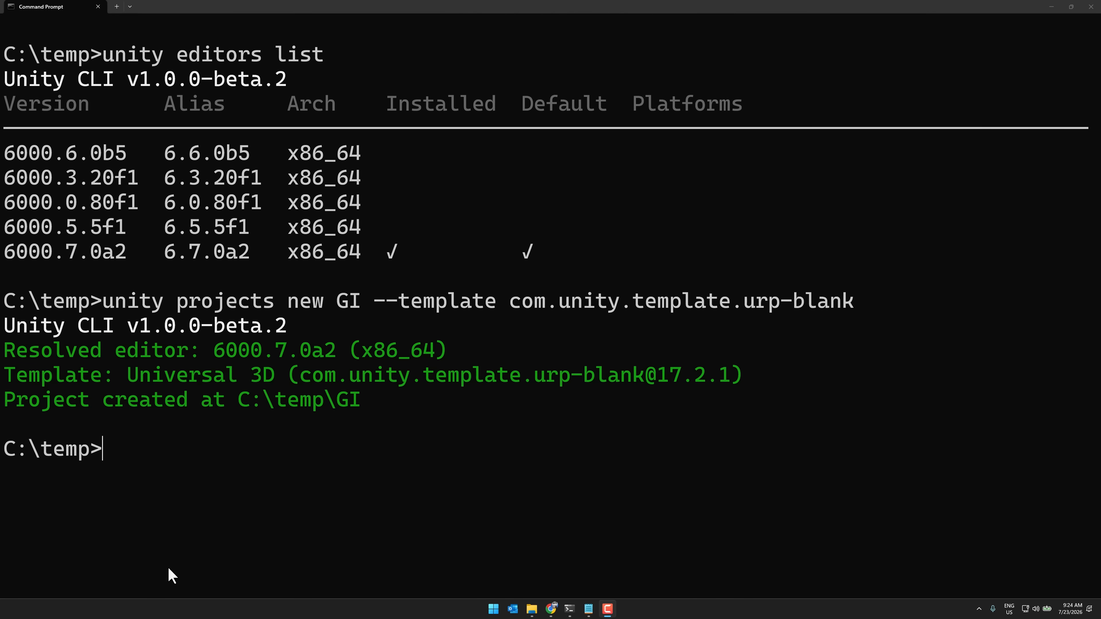
Change into the GI project folder and launch the project in the editor with unity open
{"action": "type", "text": "cd GI"}
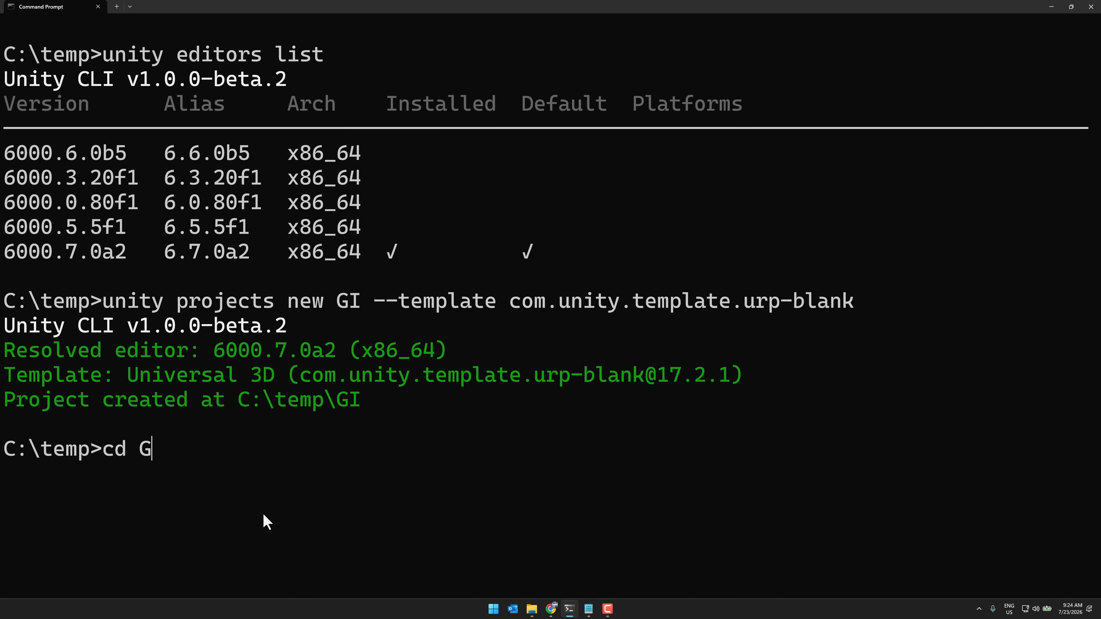
{"action": "key", "text": "Return"}
{"action": "type", "text": "unity open"}
{"action": "key", "text": "Return"}
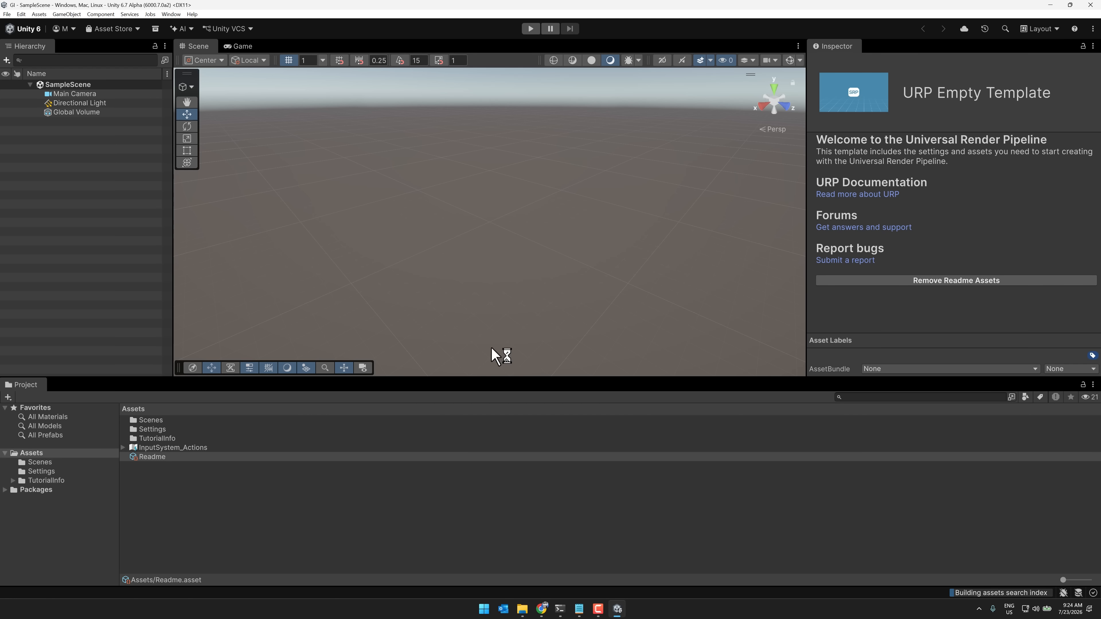
Switch to Chrome and look through the Ultimate Unity Environment Bundle, viewing the second preview of the Japanese Mountain Temple Environment
{"action": "mouse_move", "coordinate": [544, 609]}
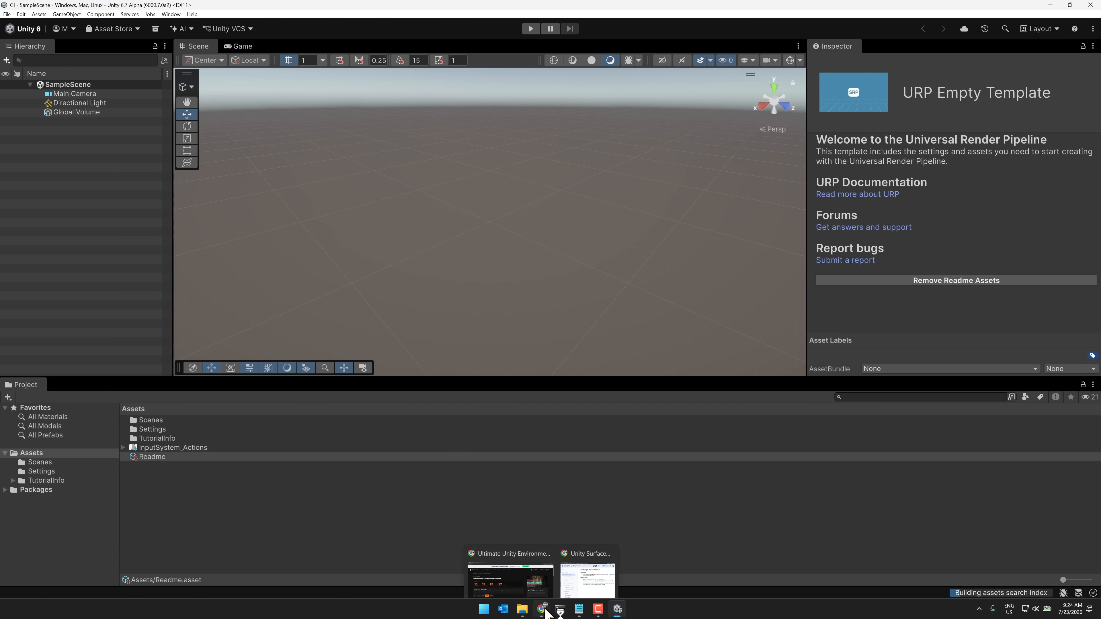
{"action": "left_click", "coordinate": [515, 573]}
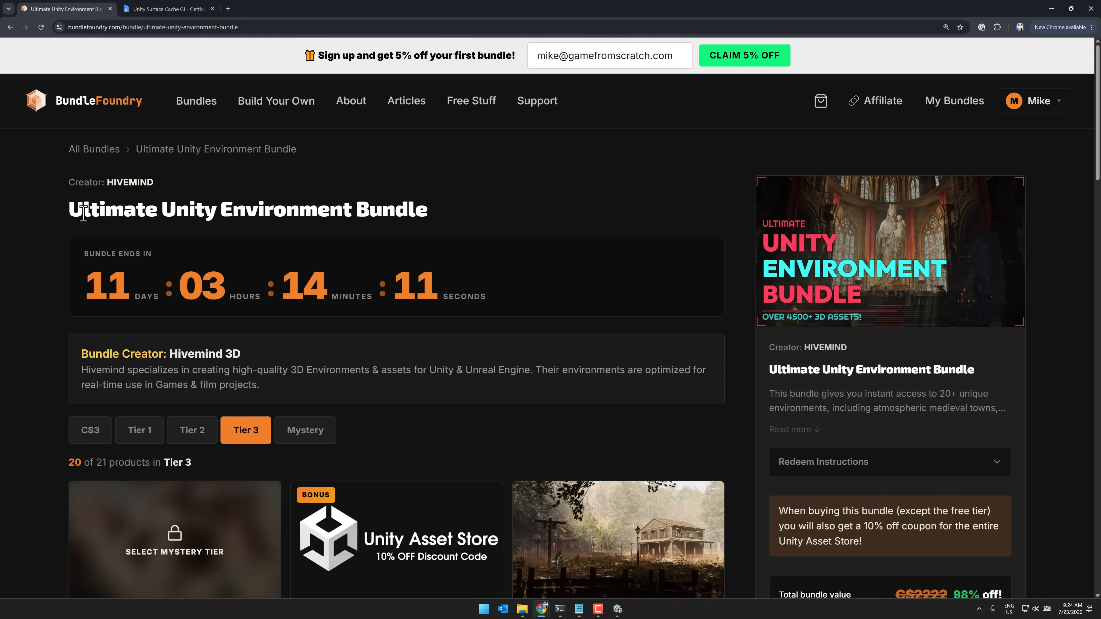
{"action": "left_click_drag", "start_coordinate": [84, 211], "coordinate": [441, 207]}
{"action": "left_click", "coordinate": [141, 208]}
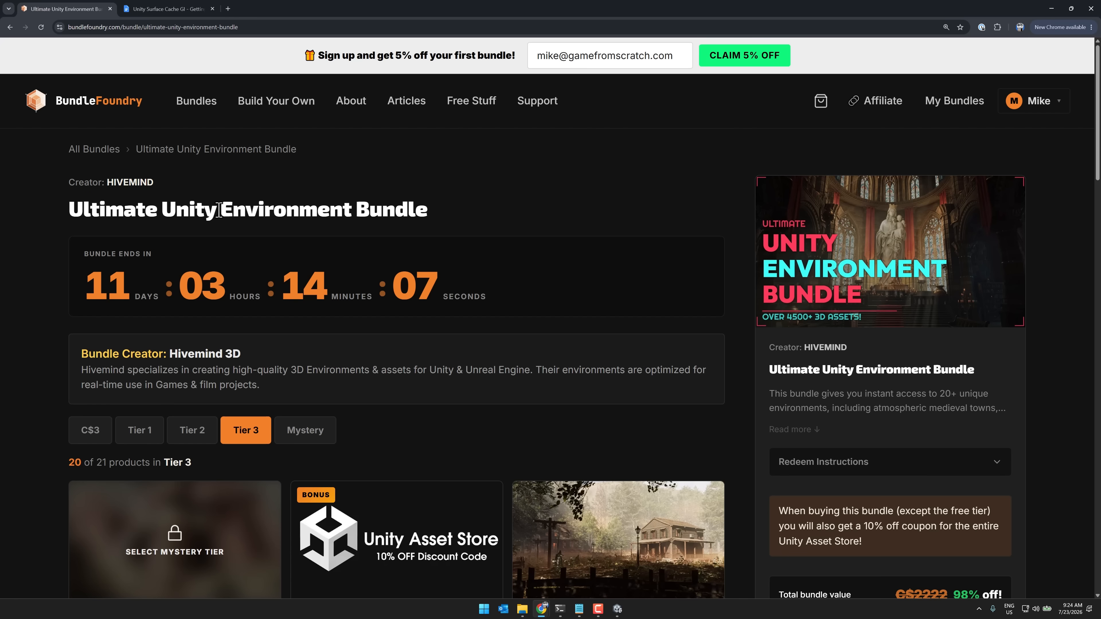
{"action": "scroll", "coordinate": [379, 212], "scroll_direction": "down", "scroll_amount": 10}
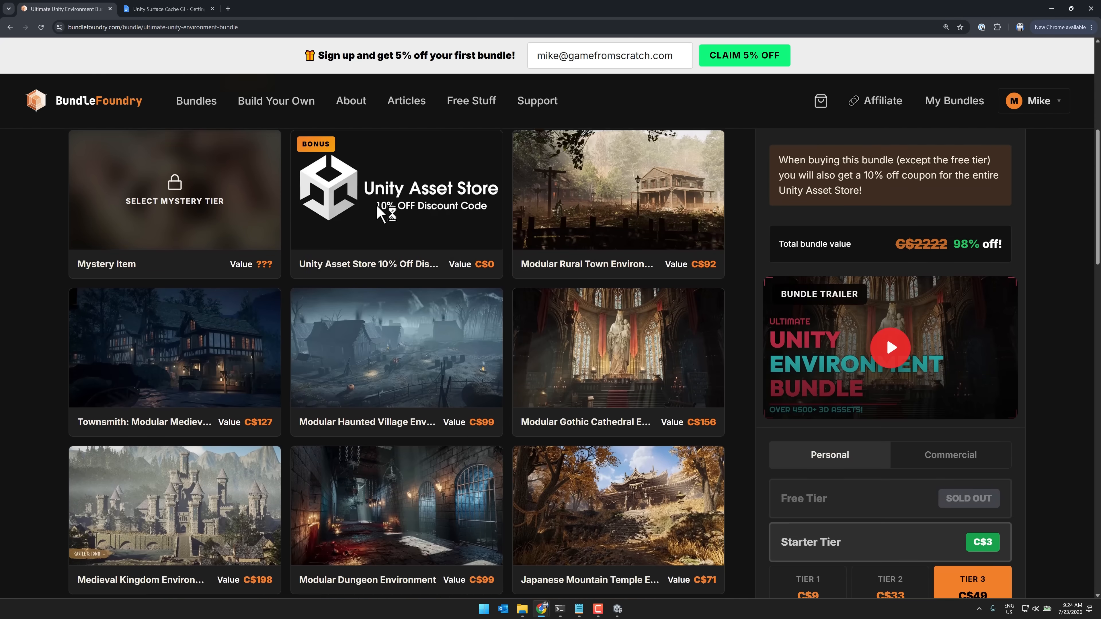
{"action": "scroll", "coordinate": [380, 212], "scroll_direction": "down", "scroll_amount": 9}
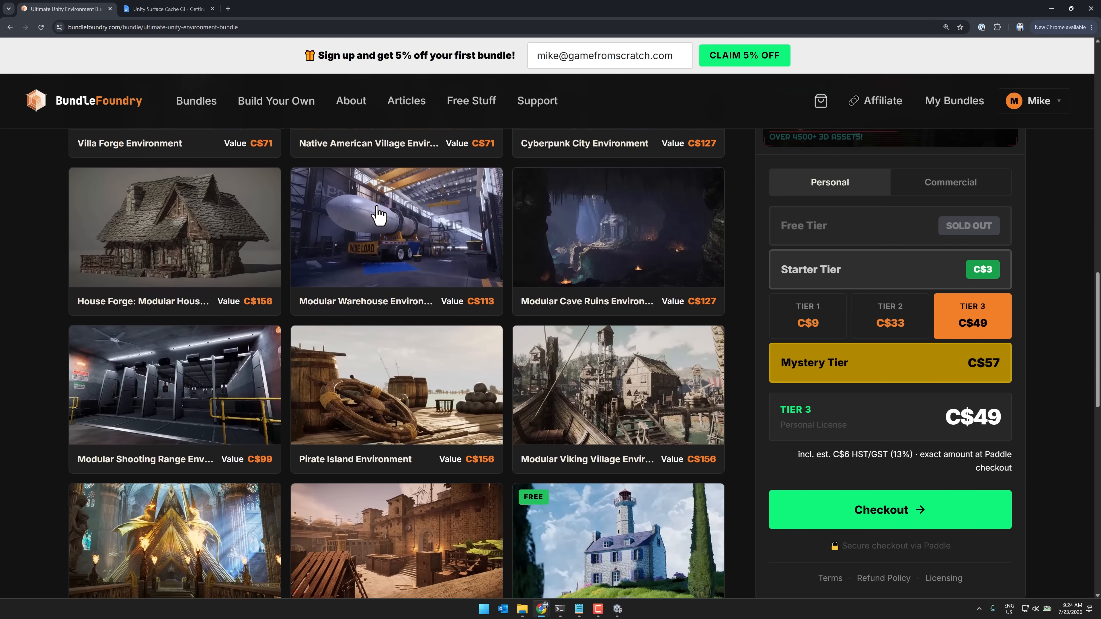
{"action": "scroll", "coordinate": [377, 213], "scroll_direction": "up", "scroll_amount": 6}
{"action": "scroll", "coordinate": [379, 212], "scroll_direction": "up", "scroll_amount": 9}
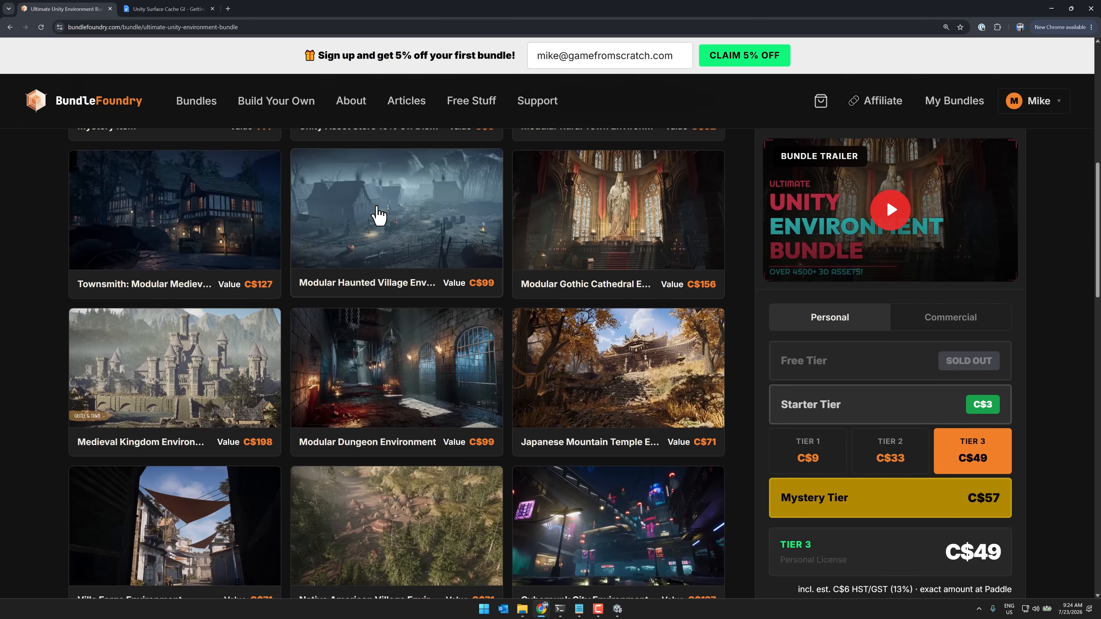
{"action": "scroll", "coordinate": [380, 216], "scroll_direction": "down", "scroll_amount": 4}
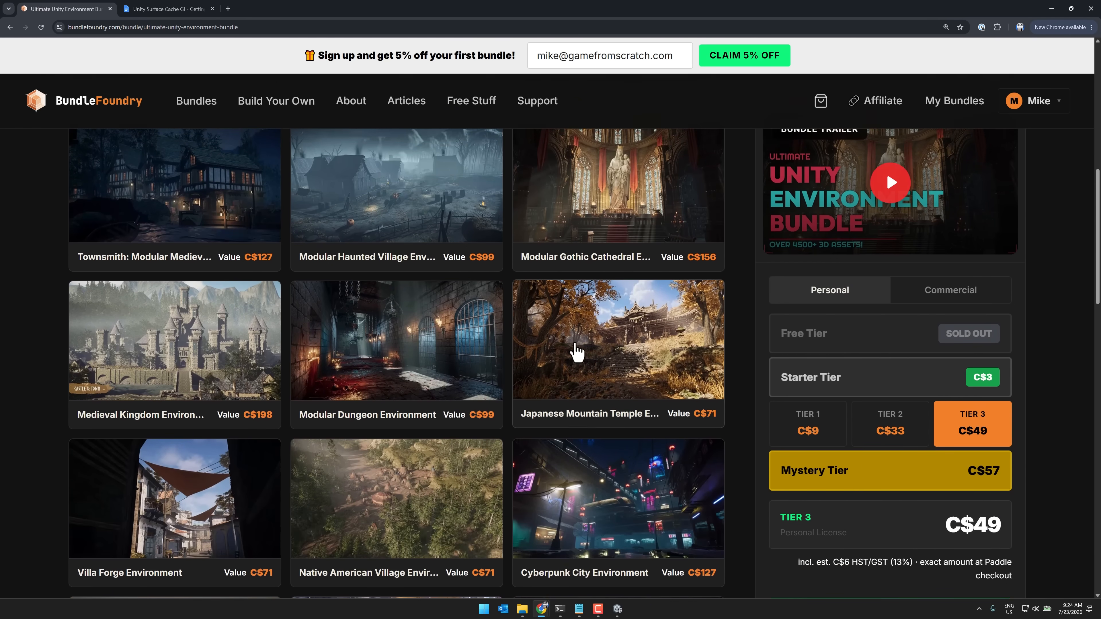
{"action": "left_click", "coordinate": [619, 342]}
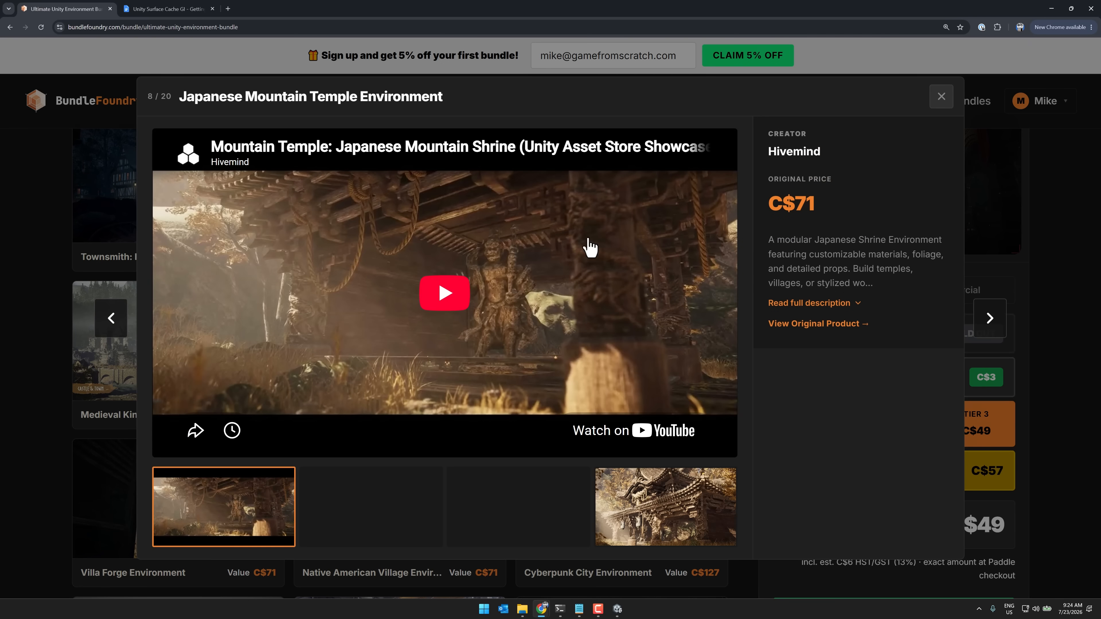
{"action": "left_click", "coordinate": [400, 503]}
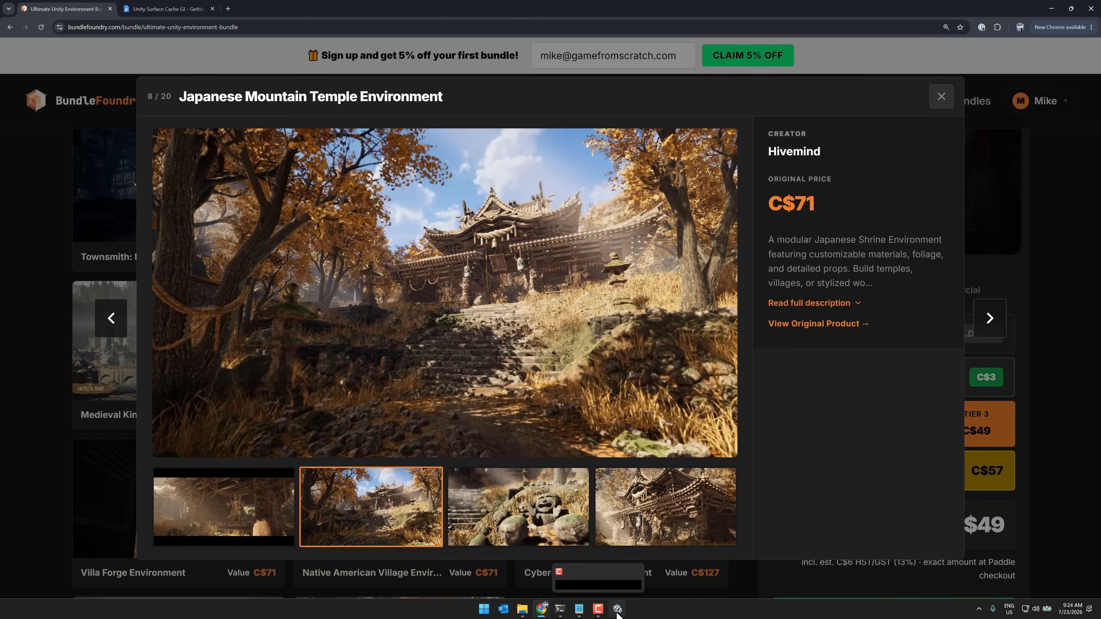
Switch back to Unity and search My Assets in the Package Manager for "japanese"
{"action": "left_click", "coordinate": [617, 609]}
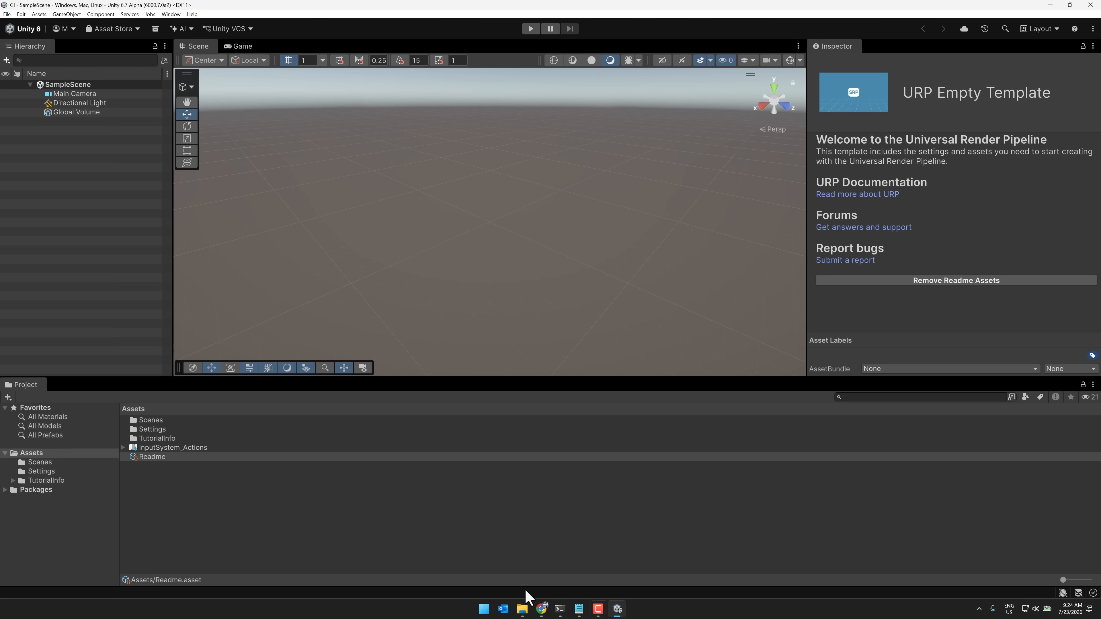
{"action": "left_click", "coordinate": [171, 14]}
{"action": "mouse_move", "coordinate": [195, 139]}
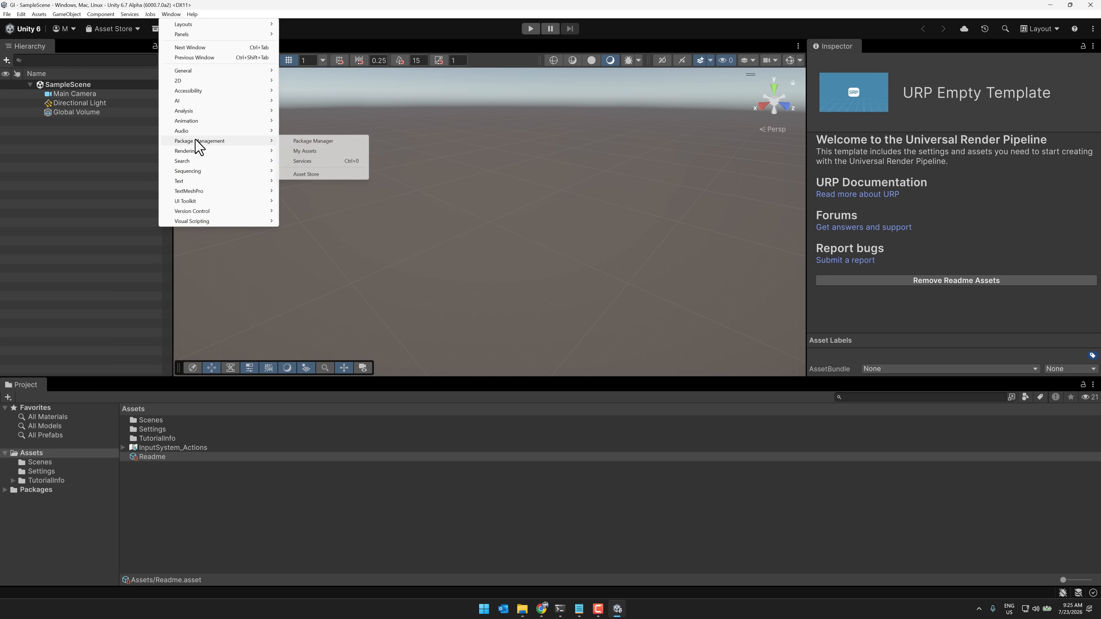
{"action": "left_click", "coordinate": [320, 152]}
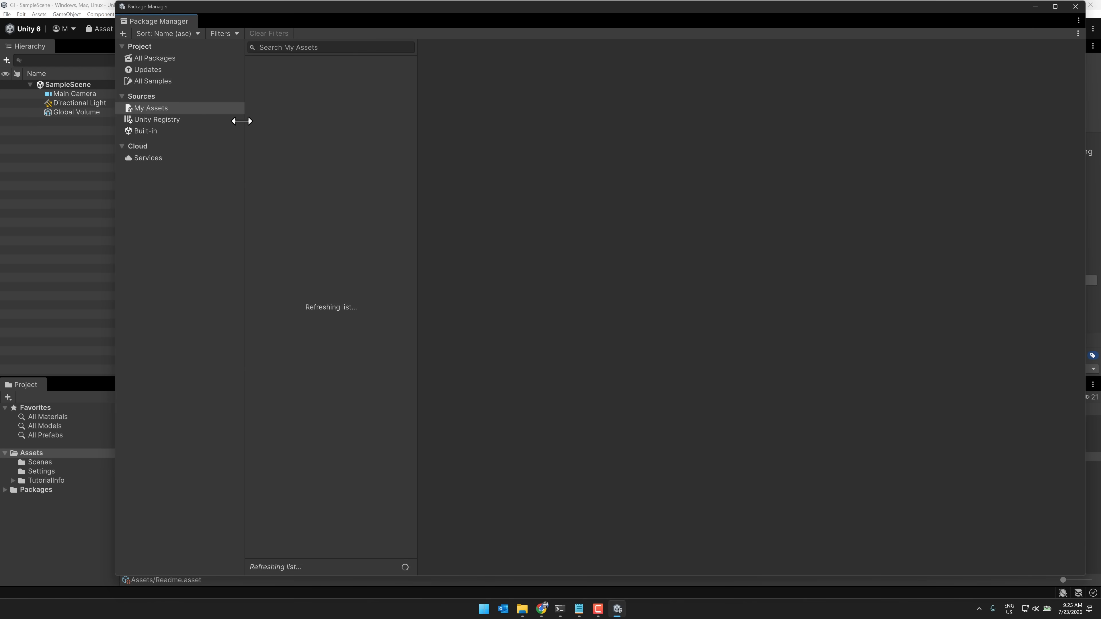
{"action": "left_click", "coordinate": [310, 49]}
{"action": "type", "text": "japanese"}
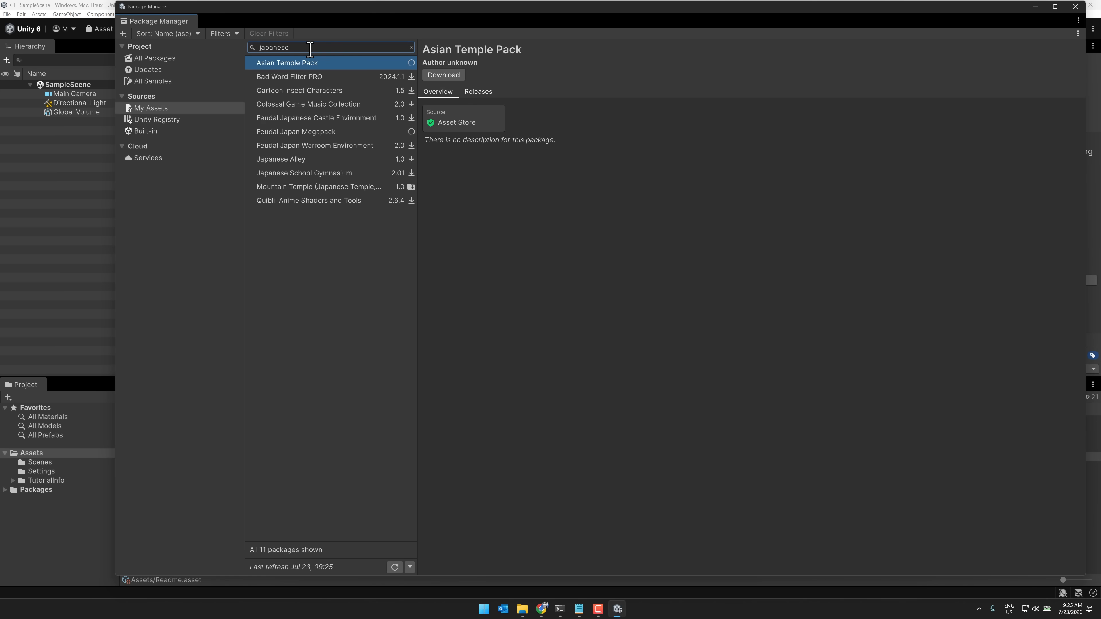
Import the Mountain Temple package into the project, excluding the HDRP(Default) folder and keeping its URP package
{"action": "left_click", "coordinate": [291, 187]}
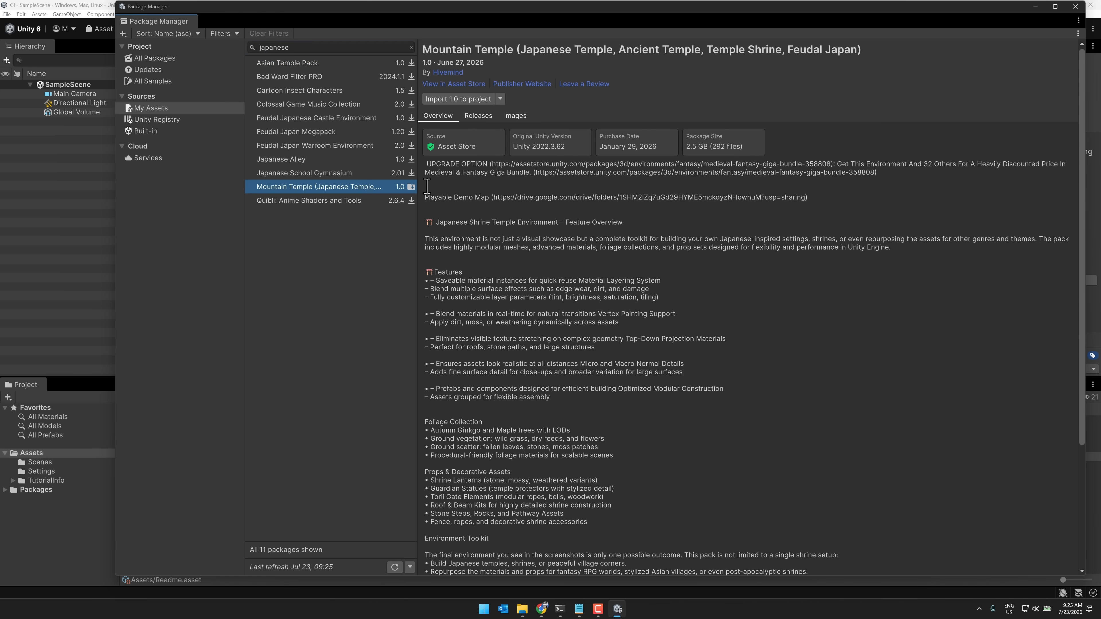
{"action": "left_click", "coordinate": [469, 98]}
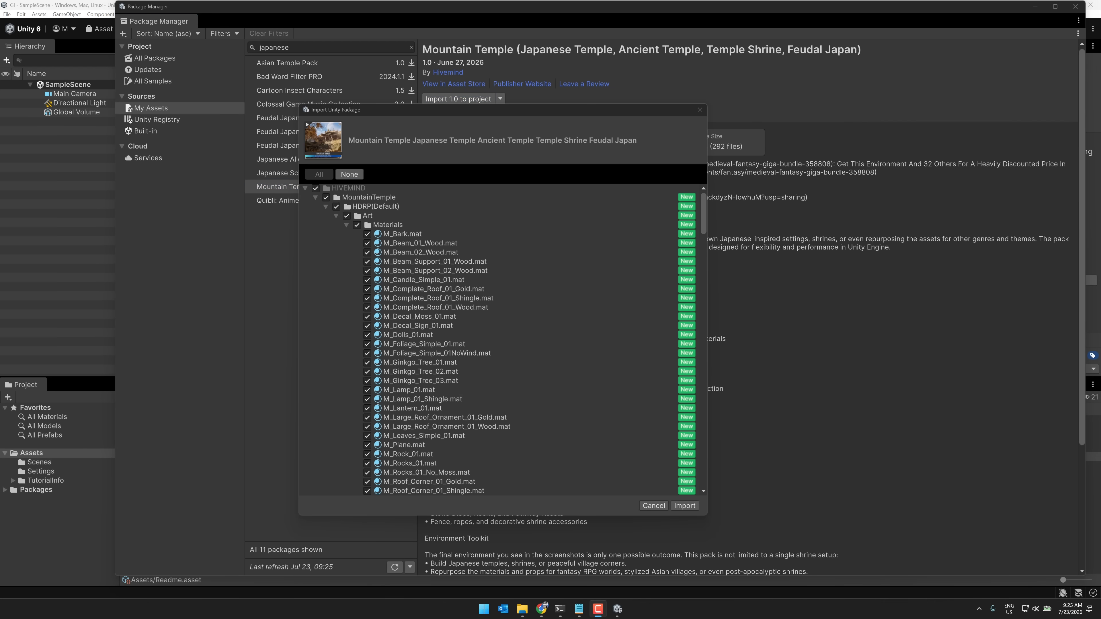
{"action": "left_click", "coordinate": [336, 206]}
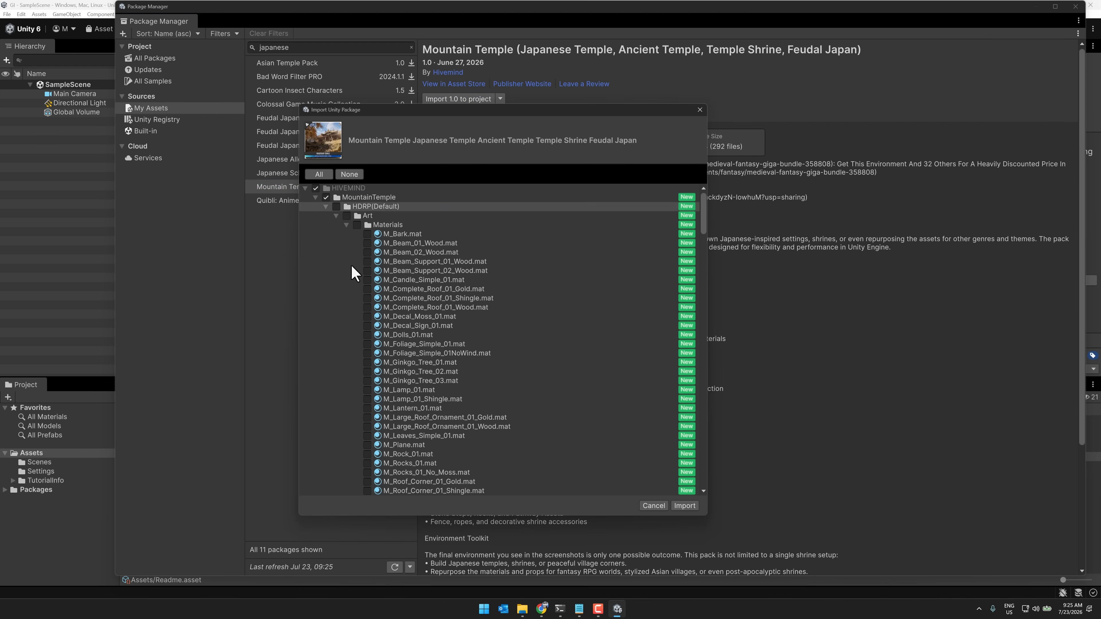
{"action": "scroll", "coordinate": [364, 305], "scroll_direction": "down", "scroll_amount": 20}
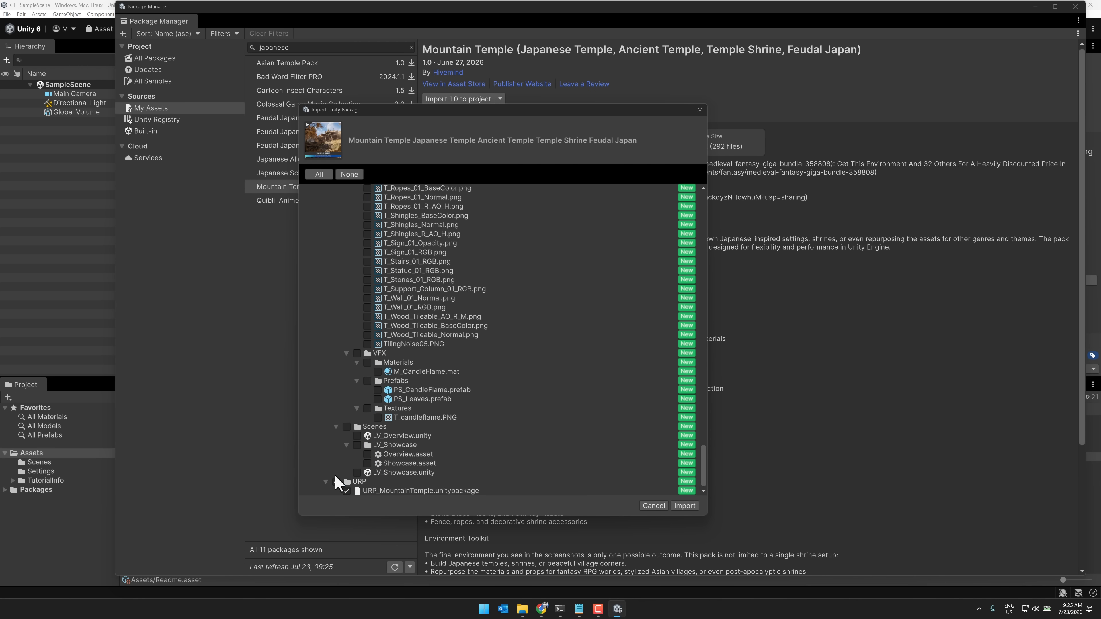
{"action": "left_click", "coordinate": [684, 506]}
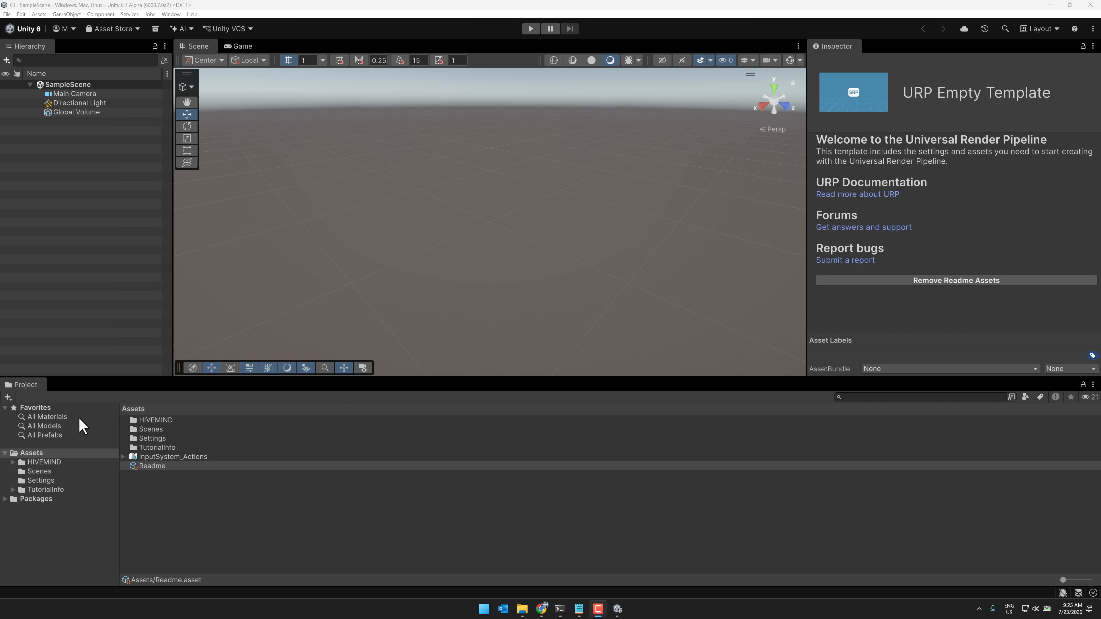
Import the URP_MountainTemple package from HIVEMIND/MountainTemple/URP with all its contents, despite the missing signature
{"action": "double_click", "coordinate": [165, 419]}
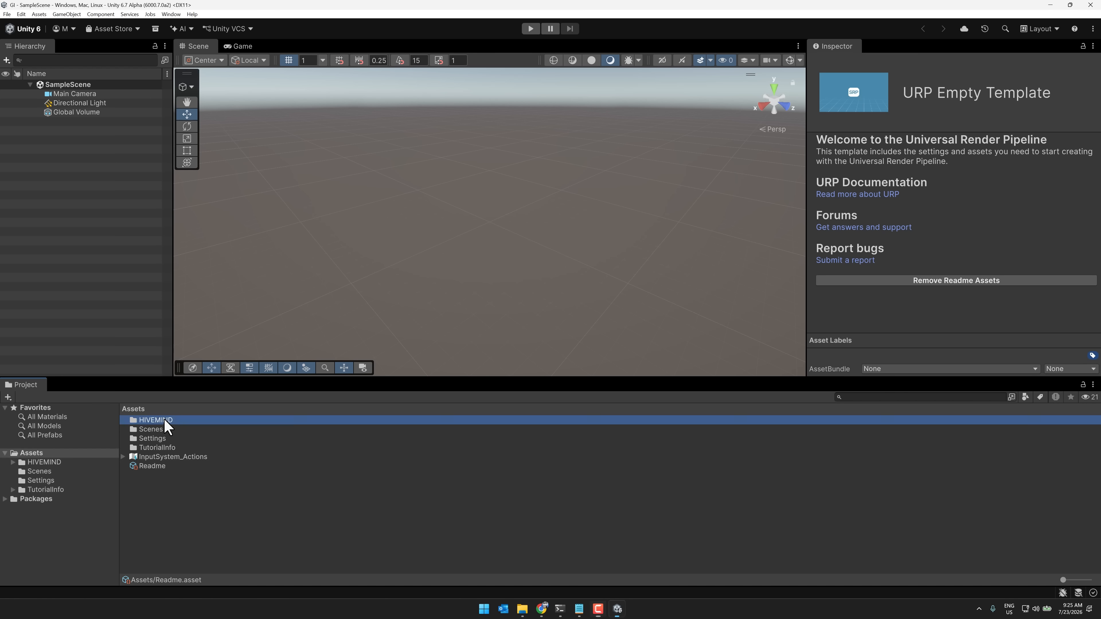
{"action": "left_click", "coordinate": [175, 420]}
{"action": "double_click", "coordinate": [174, 419]}
{"action": "left_click", "coordinate": [173, 419]}
{"action": "double_click", "coordinate": [173, 419]}
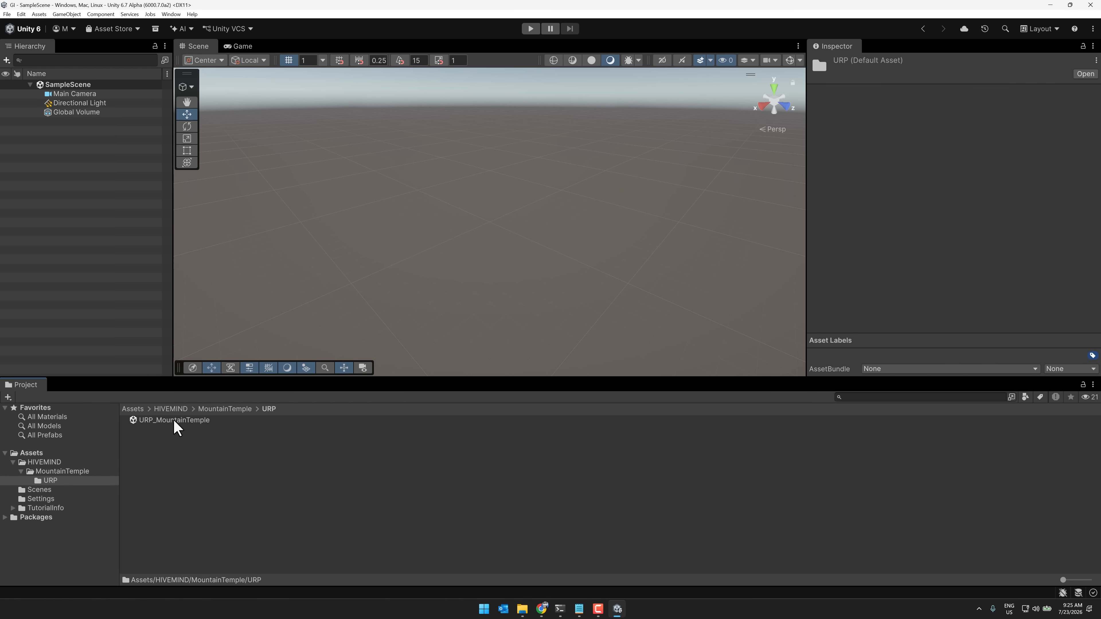
{"action": "double_click", "coordinate": [173, 420]}
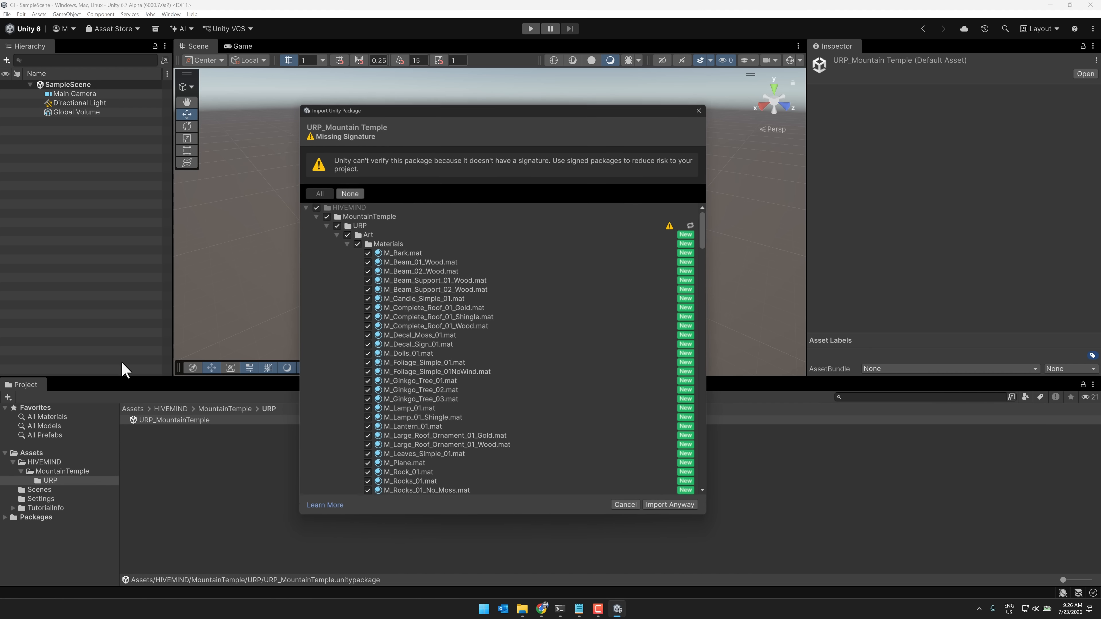
{"action": "left_click", "coordinate": [669, 505]}
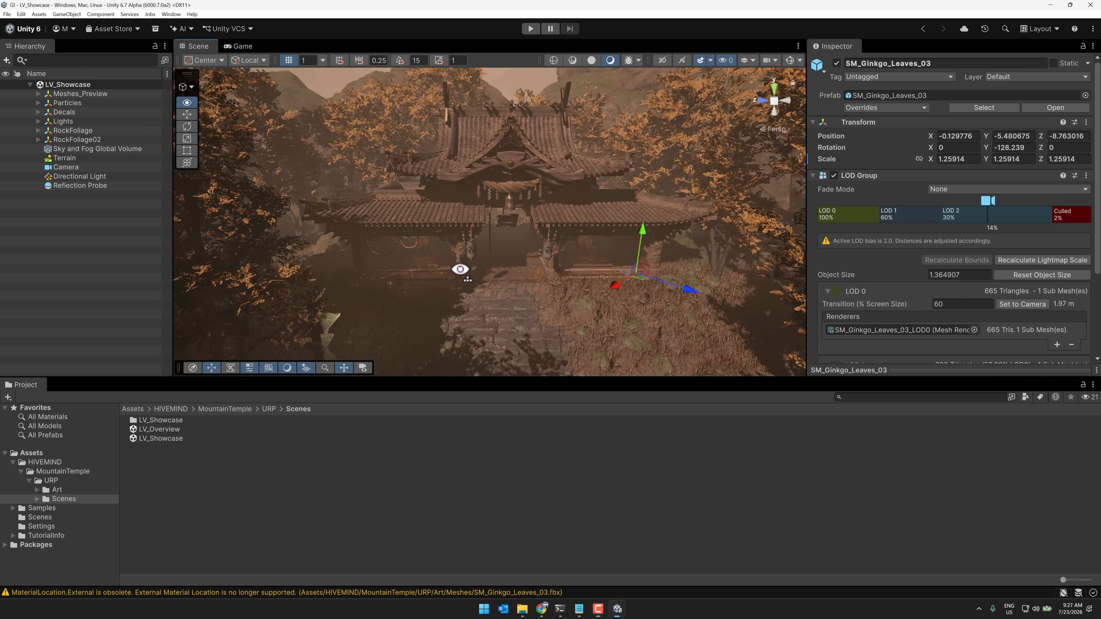
In the Lighting environment settings of the LV_Showcase scene, set the fog density to 0.005 and turn fog off
{"action": "right_click_drag", "start_coordinate": [462, 265], "coordinate": [435, 276]}
{"action": "key", "text": "s"}
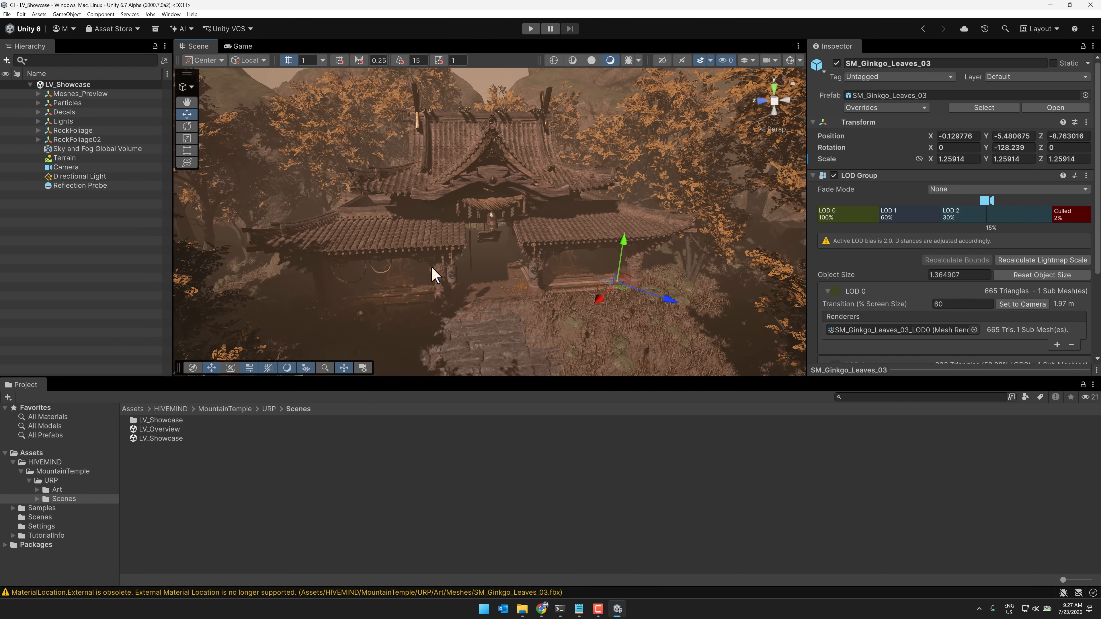
{"action": "left_click", "coordinate": [171, 13]}
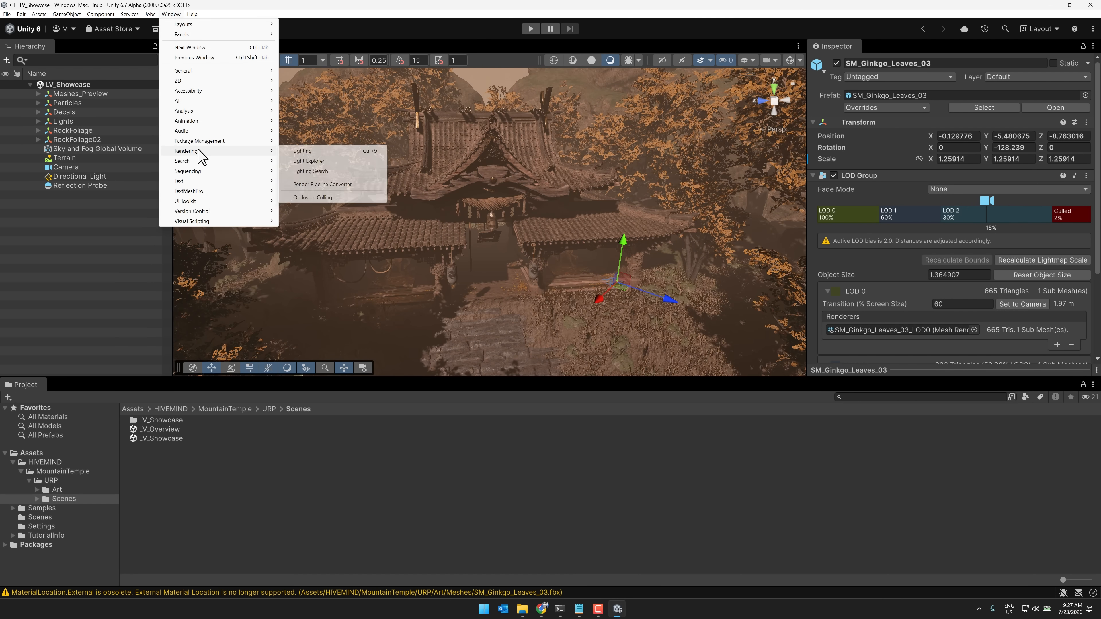
{"action": "left_click", "coordinate": [299, 151]}
{"action": "left_click", "coordinate": [661, 87]}
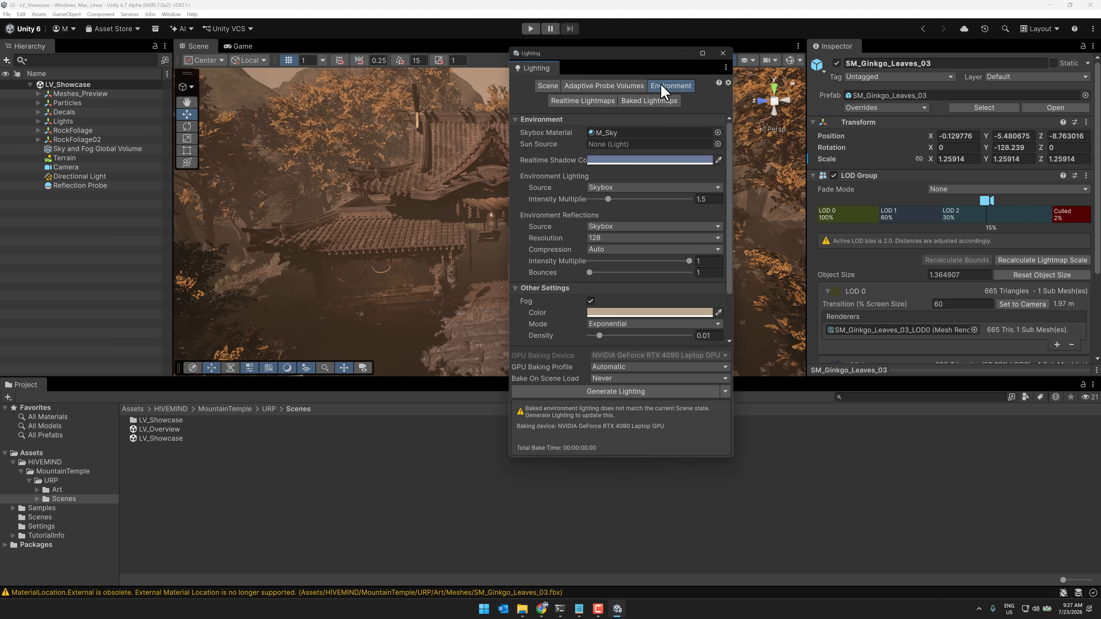
{"action": "left_click", "coordinate": [710, 335]}
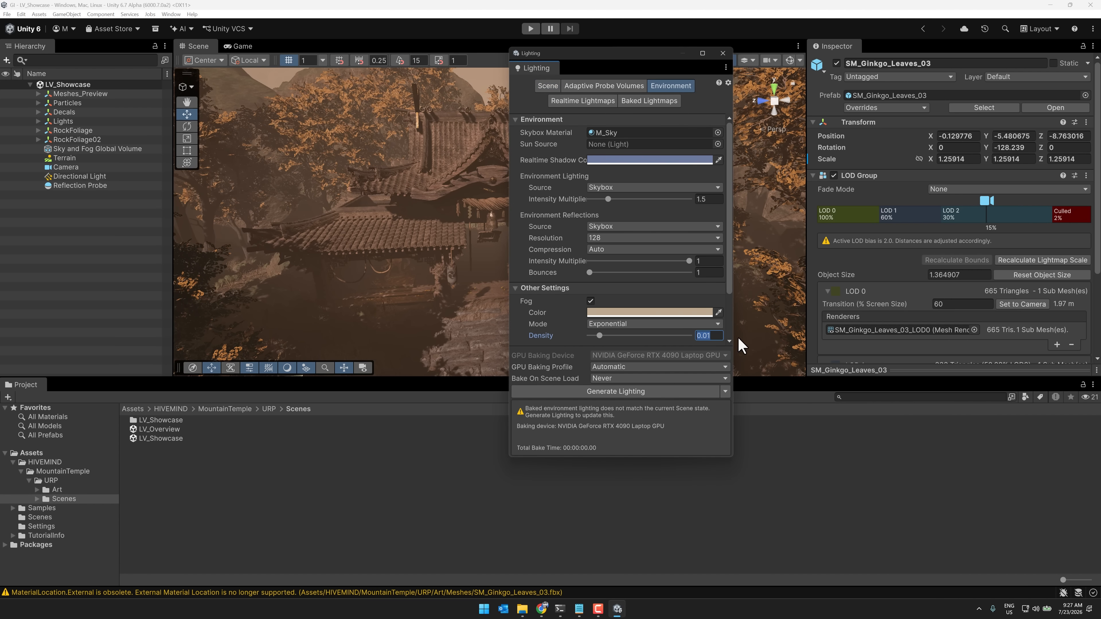
{"action": "type", "text": "0.005"}
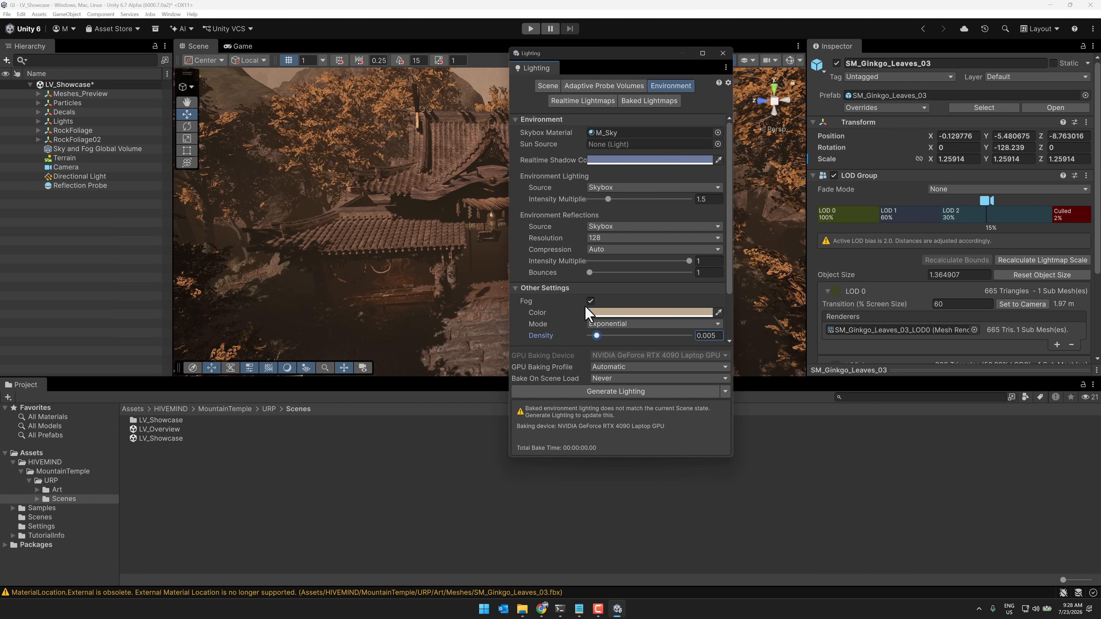
{"action": "left_click", "coordinate": [590, 301]}
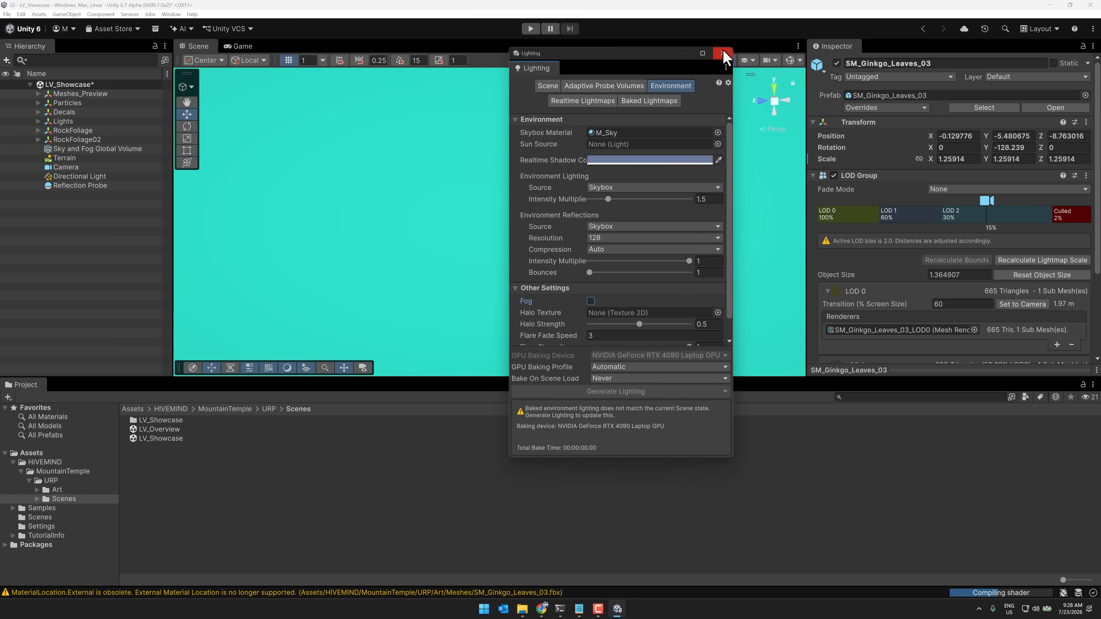
Close the Lighting settings and bring the scene view into the temple's dark, roofed interior
{"action": "left_click", "coordinate": [722, 53]}
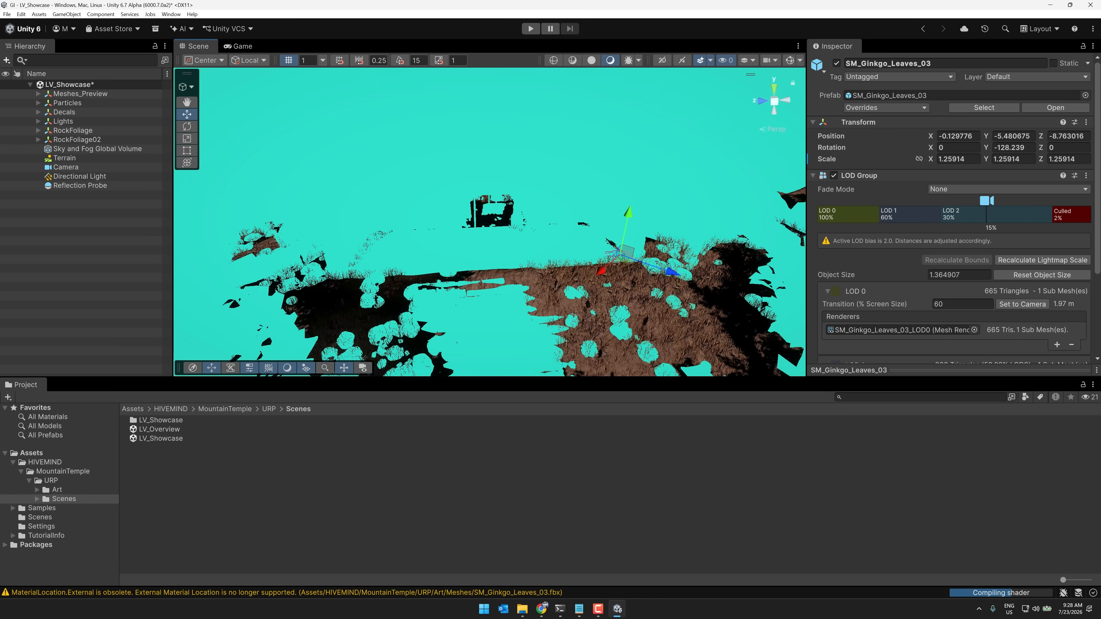
{"action": "right_click_drag", "start_coordinate": [460, 230], "coordinate": [504, 223]}
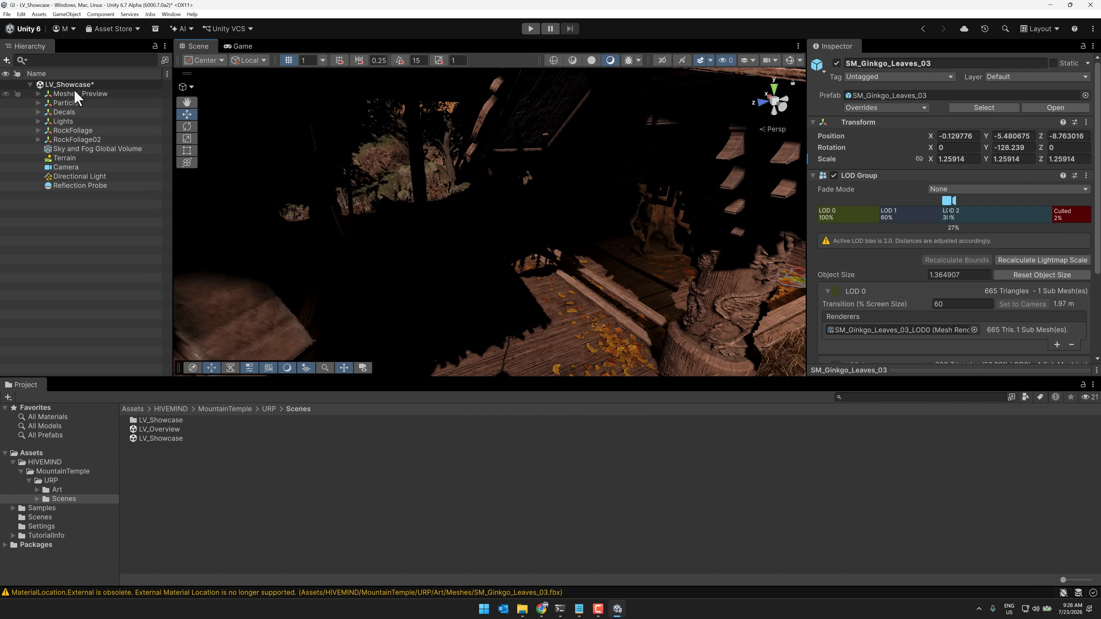
Open the Player page of the Project Settings and find the Scripting Define Symbols list under Script Compilation
{"action": "left_click", "coordinate": [22, 14]}
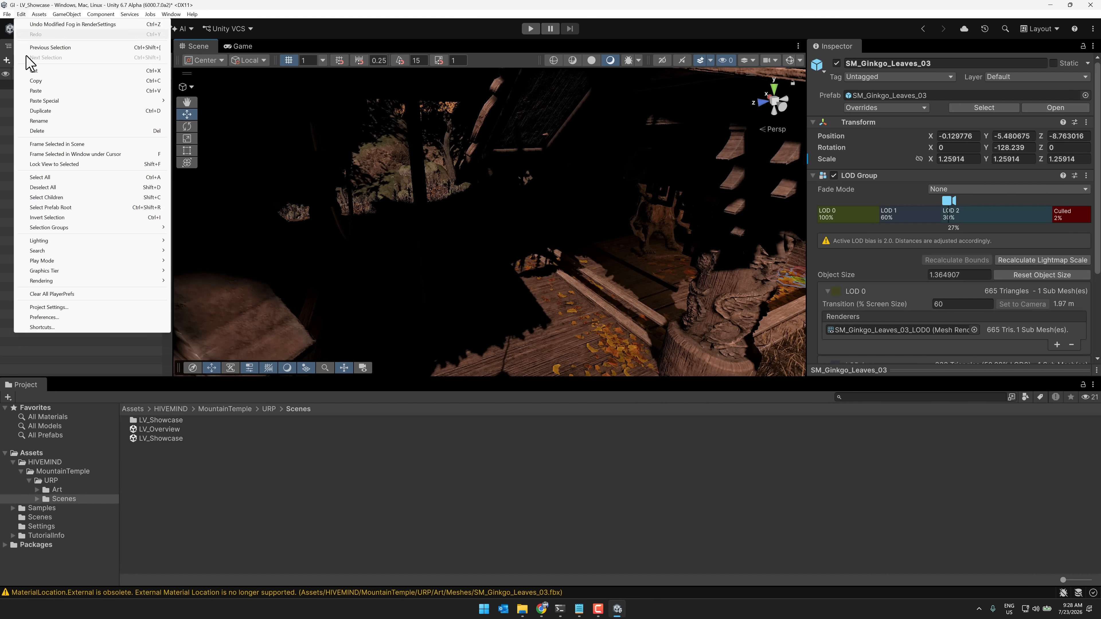
{"action": "left_click", "coordinate": [62, 317]}
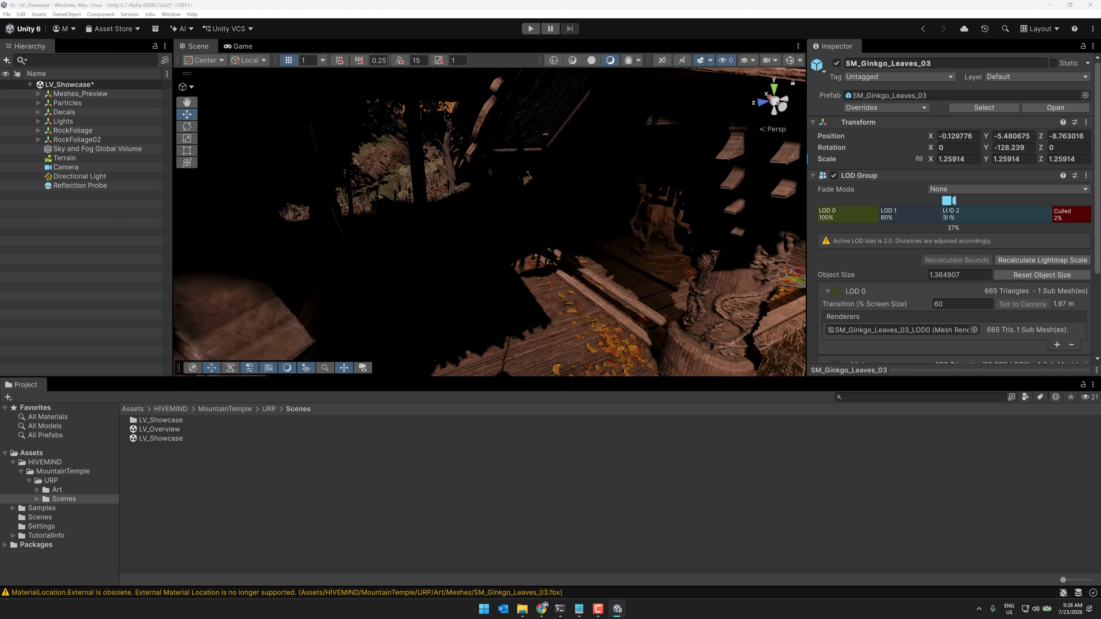
{"action": "left_click_drag", "start_coordinate": [560, 199], "coordinate": [621, 168]}
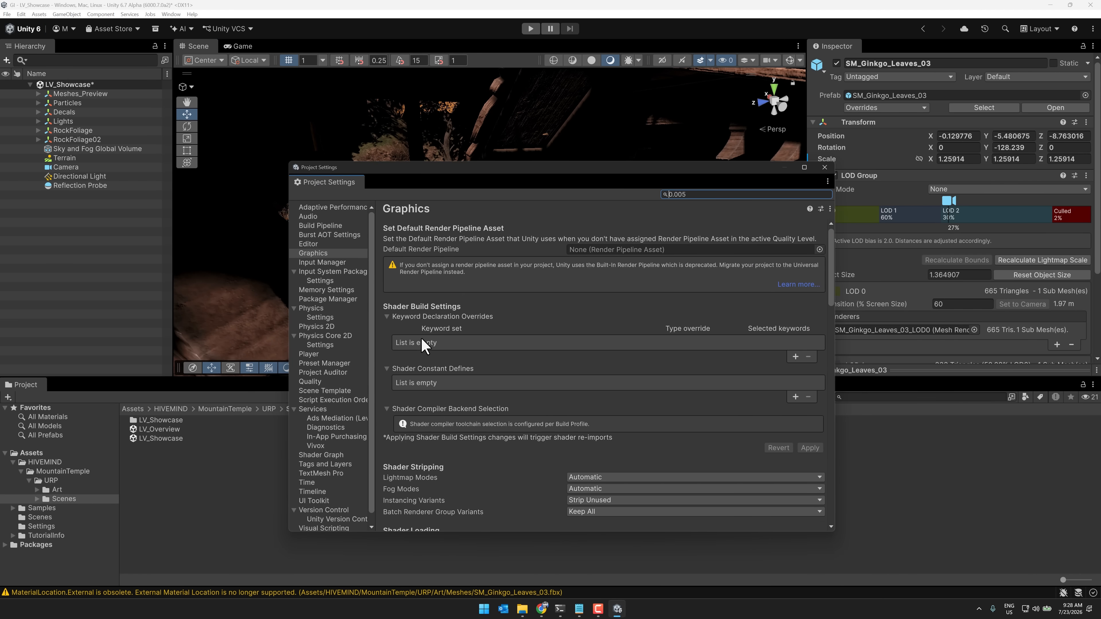
{"action": "left_click", "coordinate": [316, 355]}
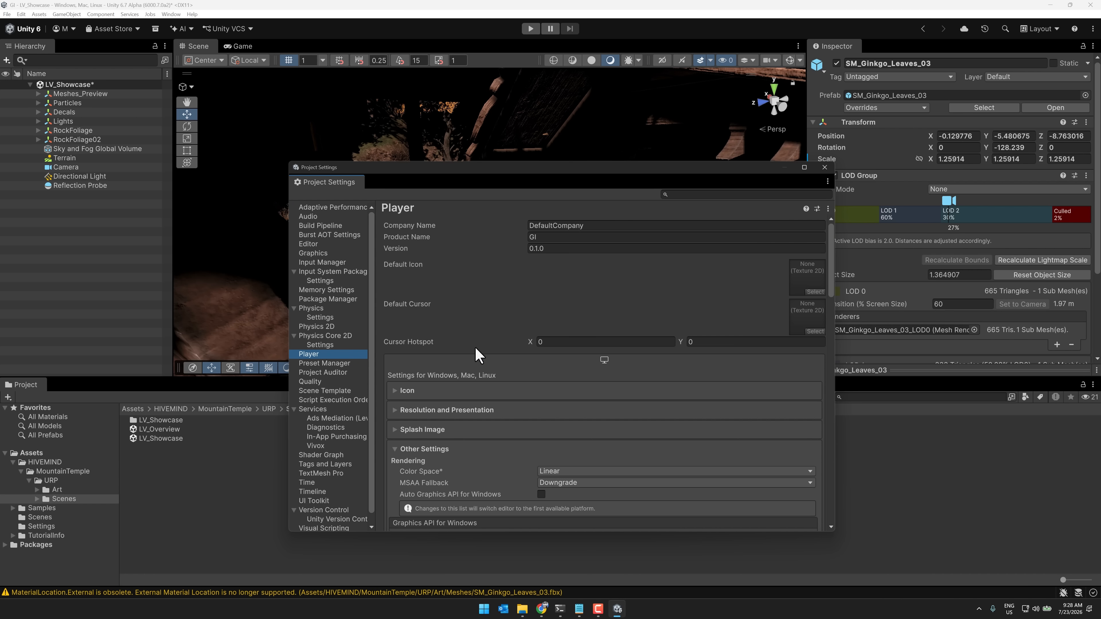
{"action": "scroll", "coordinate": [474, 346], "scroll_direction": "down", "scroll_amount": 20}
{"action": "scroll", "coordinate": [475, 347], "scroll_direction": "up", "scroll_amount": 5}
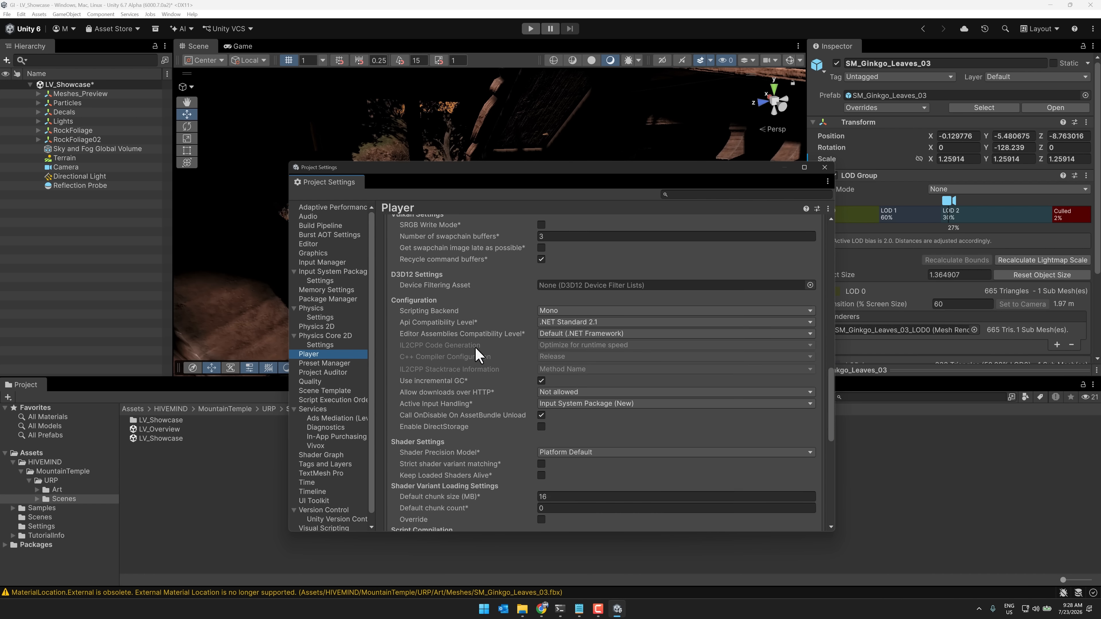
{"action": "scroll", "coordinate": [475, 348], "scroll_direction": "down", "scroll_amount": 10}
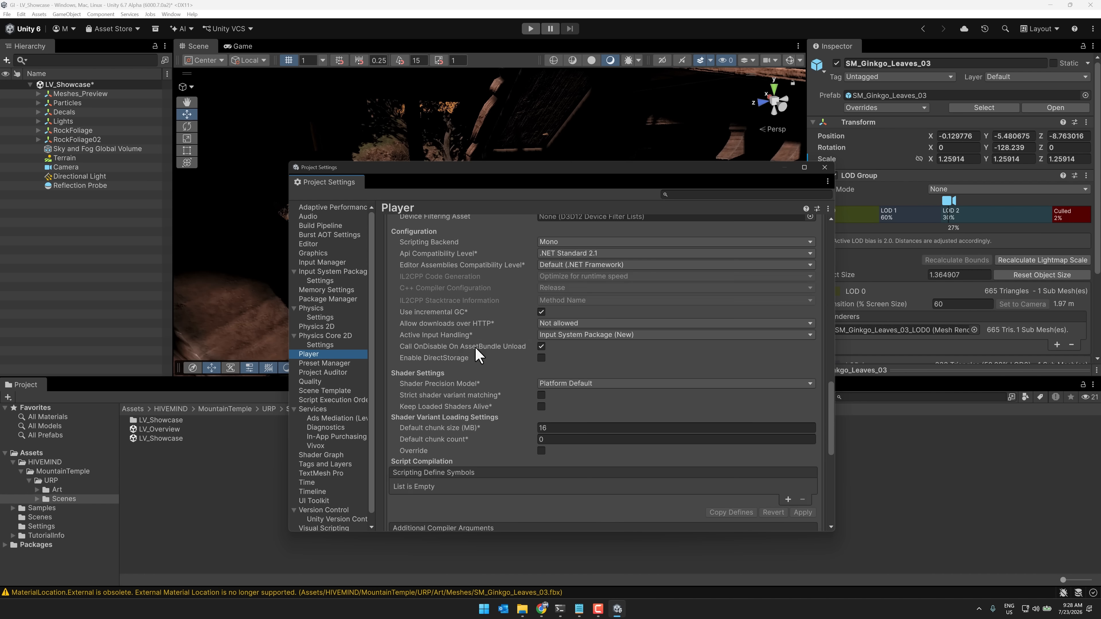
{"action": "scroll", "coordinate": [475, 347], "scroll_direction": "up", "scroll_amount": 5}
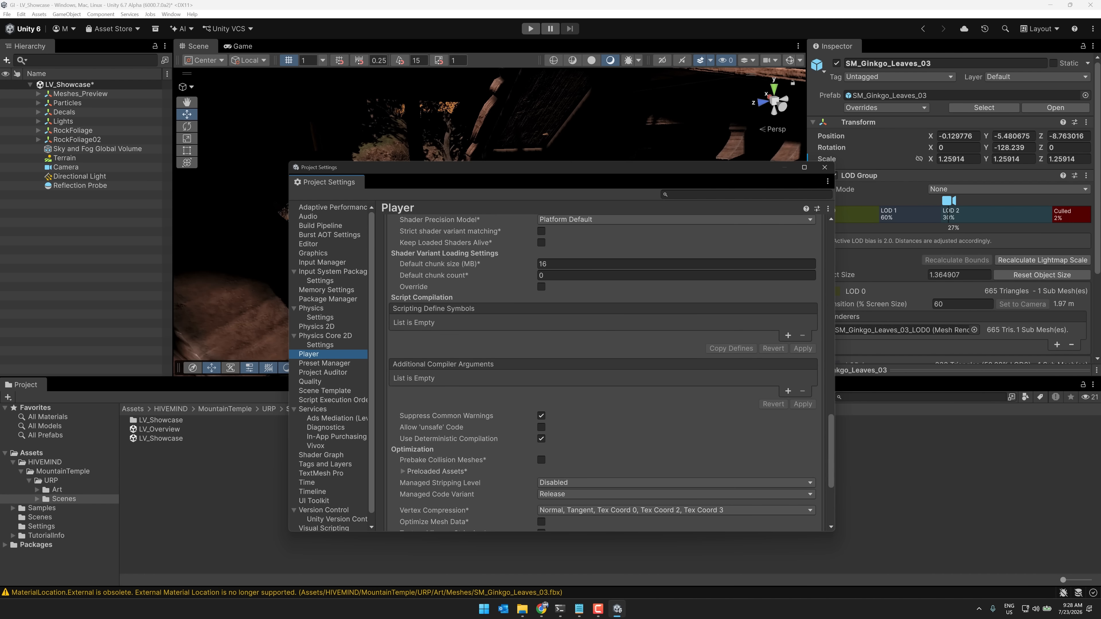
{"action": "scroll", "coordinate": [459, 390], "scroll_direction": "up", "scroll_amount": 20}
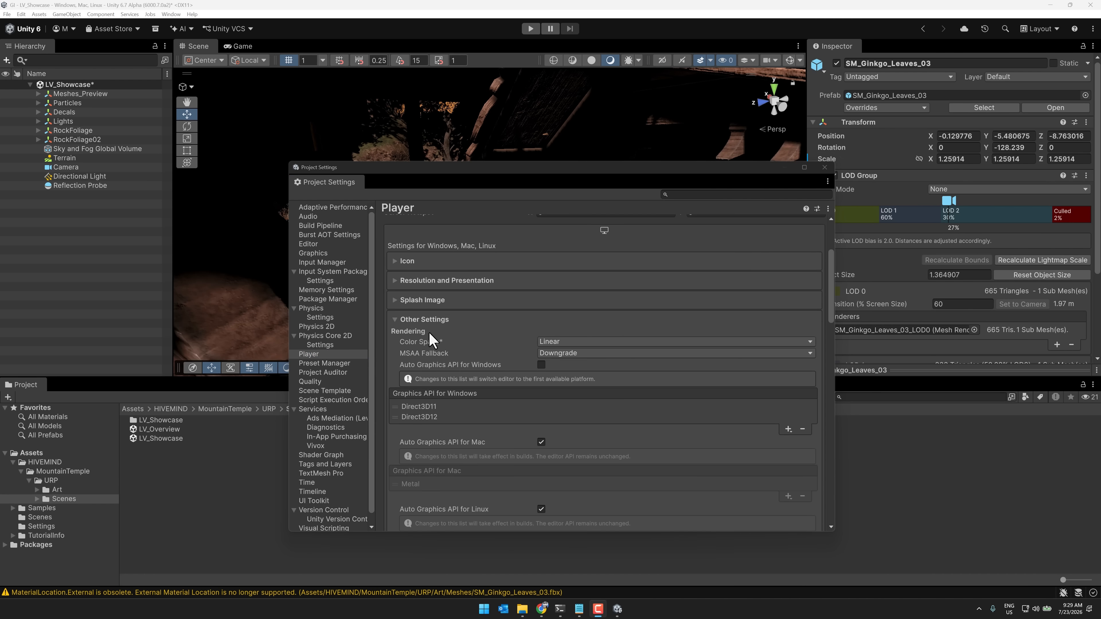
{"action": "scroll", "coordinate": [433, 332], "scroll_direction": "down", "scroll_amount": 3}
{"action": "scroll", "coordinate": [438, 327], "scroll_direction": "down", "scroll_amount": 10}
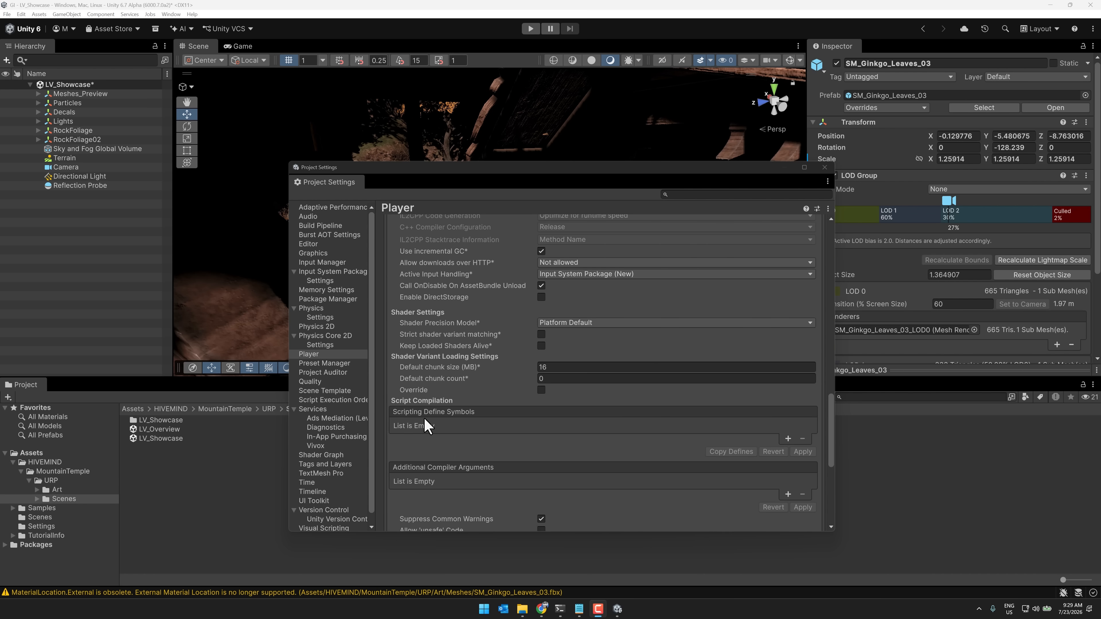
Add the scripting define symbol SURFACE_CACHE to the Player settings, apply it, and close the Project Settings
{"action": "left_click", "coordinate": [787, 439]}
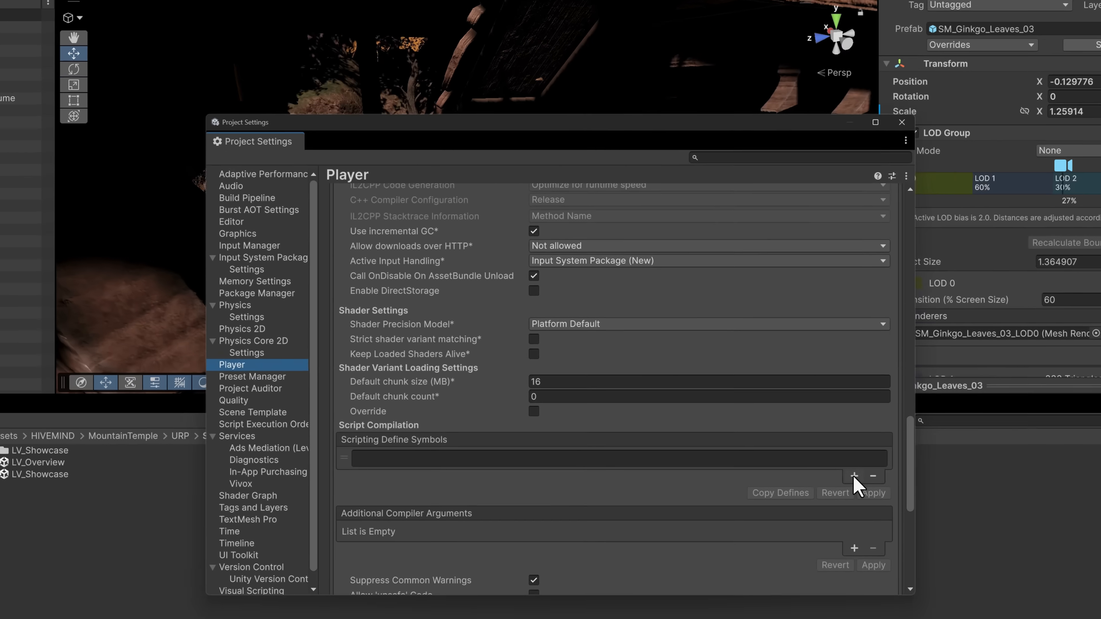
{"action": "left_click", "coordinate": [507, 424]}
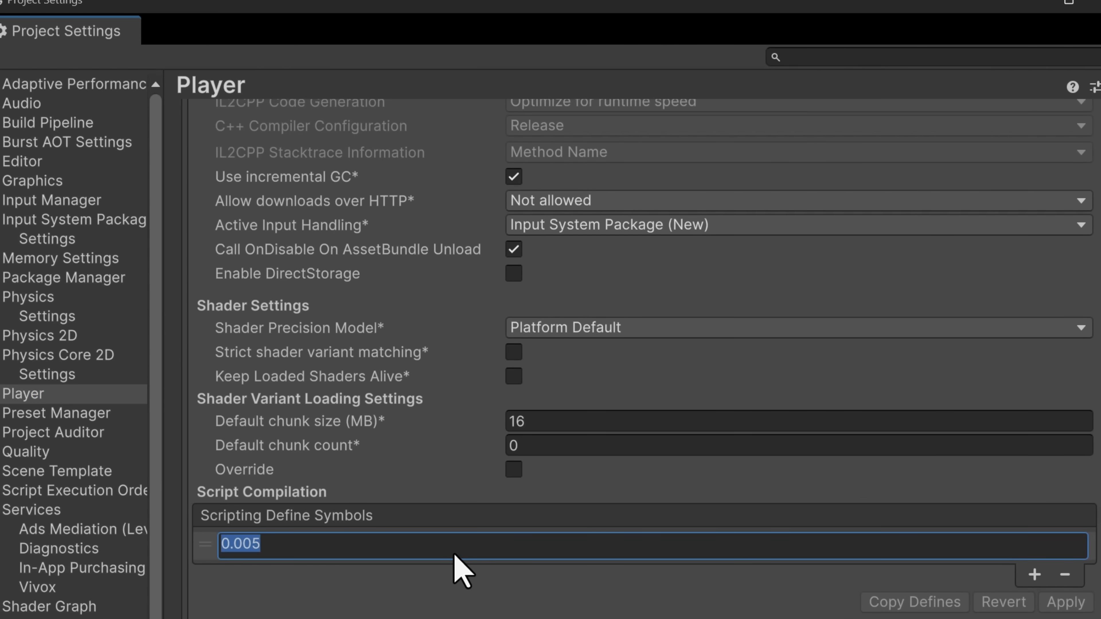
{"action": "type", "text": "SURFACE_"}
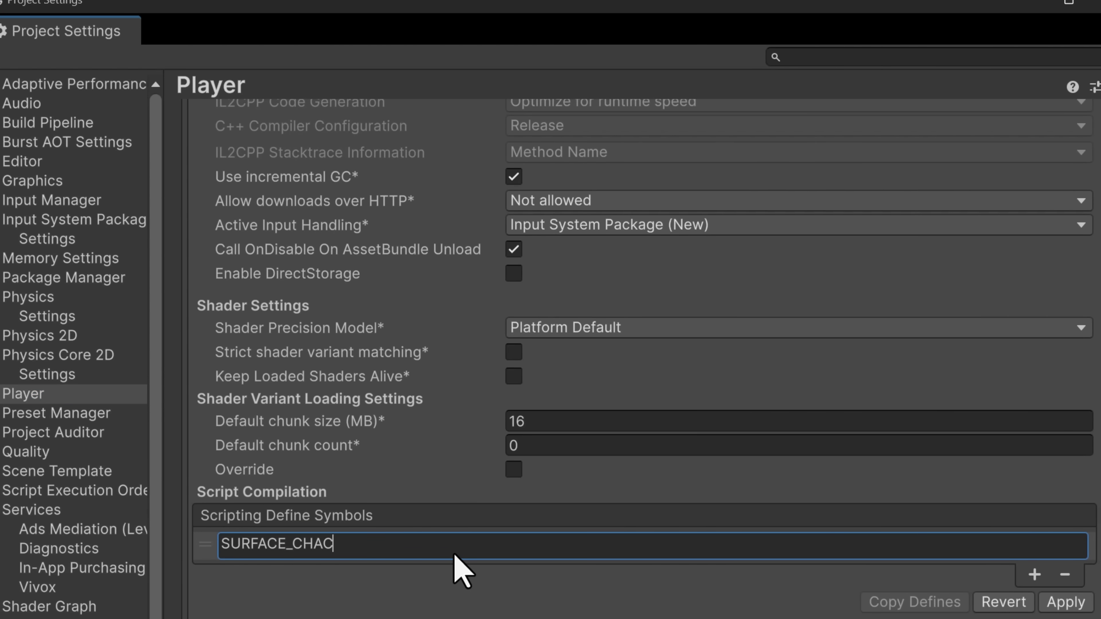
{"action": "type", "text": "CACHE"}
{"action": "left_click", "coordinate": [1060, 603]}
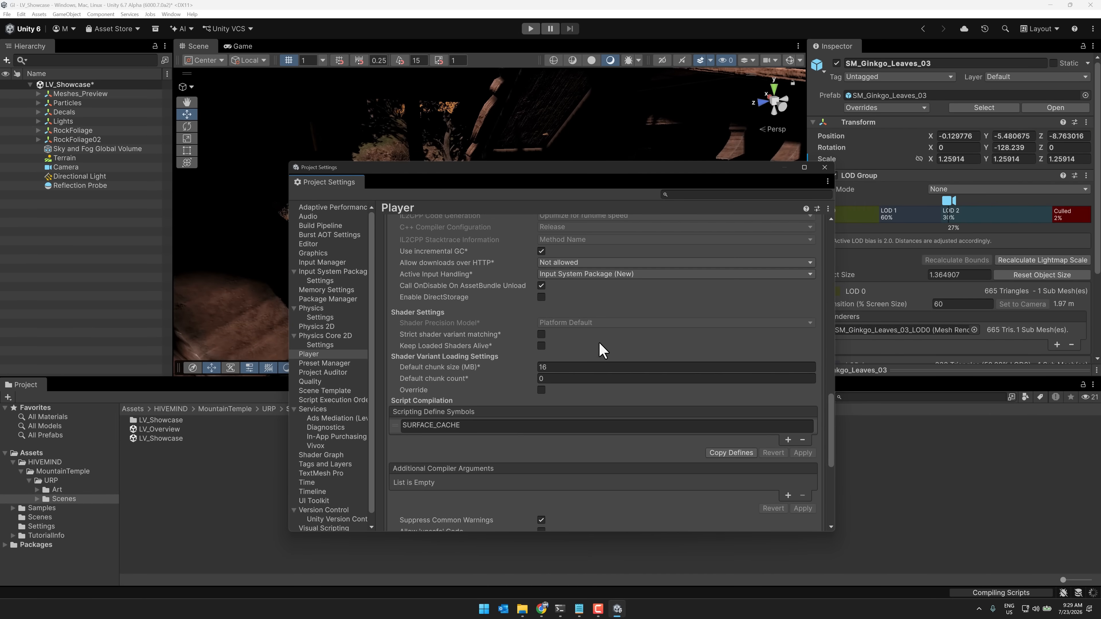
{"action": "scroll", "coordinate": [606, 347], "scroll_direction": "up", "scroll_amount": 5}
{"action": "scroll", "coordinate": [609, 334], "scroll_direction": "up", "scroll_amount": 7}
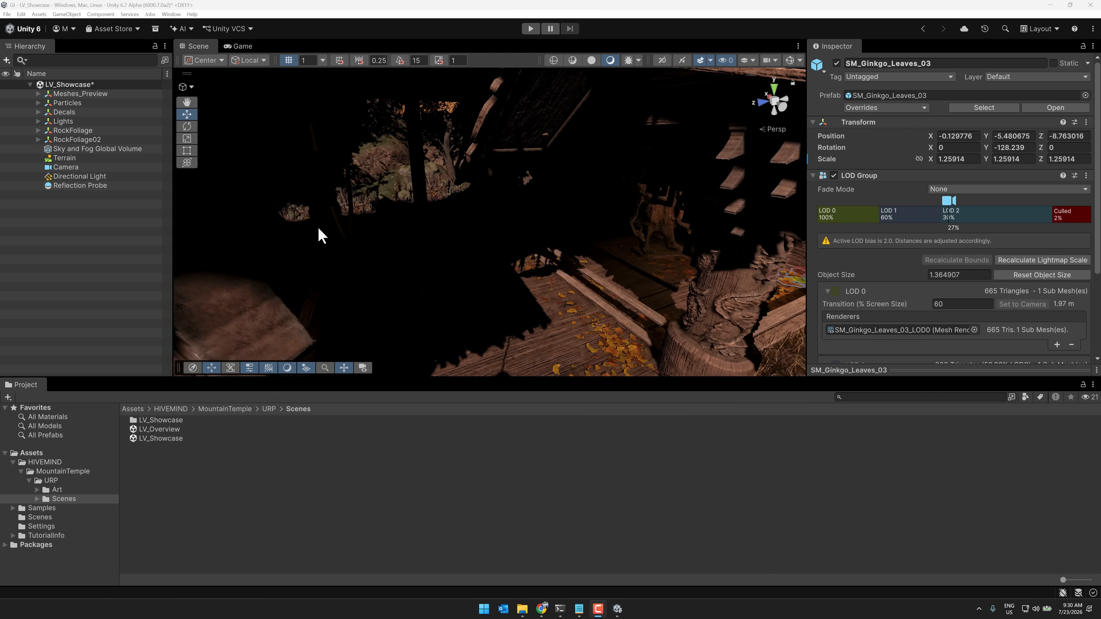
{"action": "left_click", "coordinate": [709, 61]}
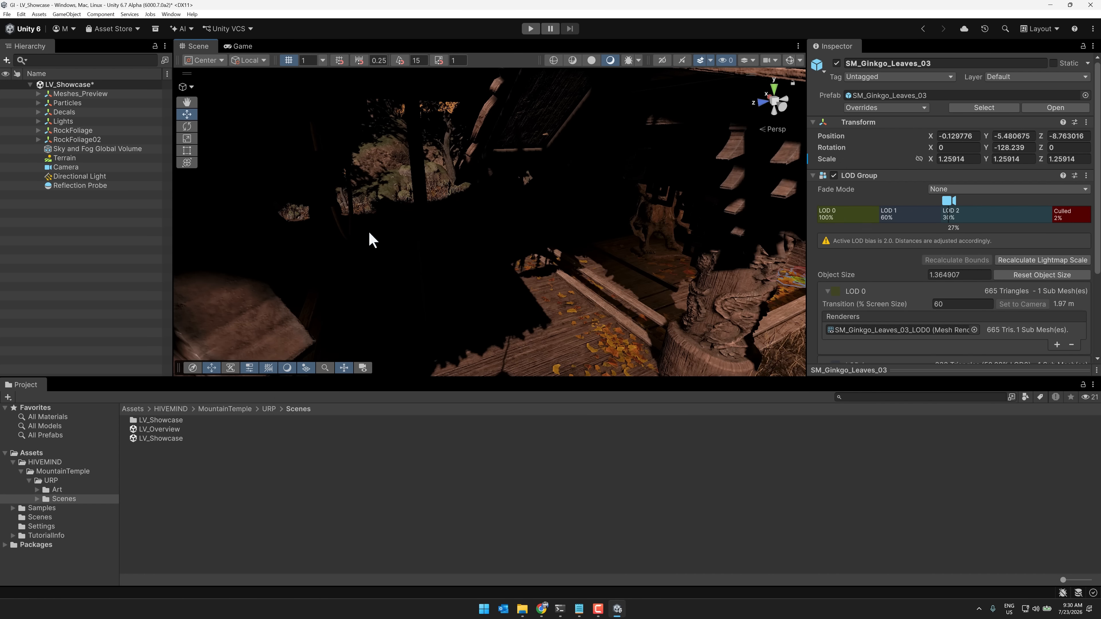
{"action": "left_click", "coordinate": [429, 248]}
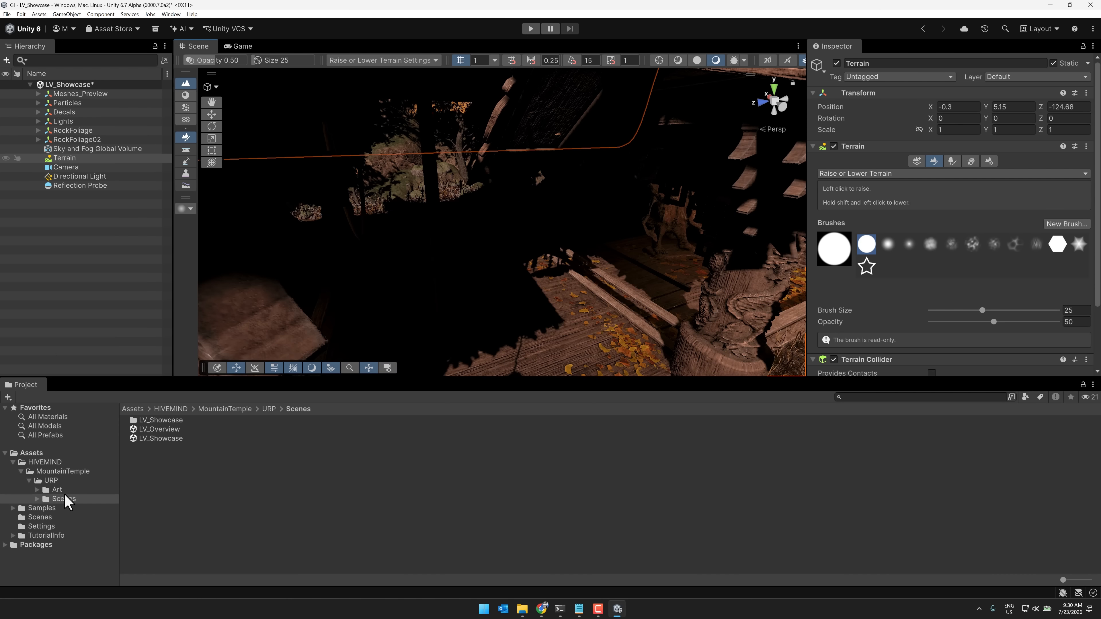
Add a Surface Cache Global Illumination override to the volume profile of PC_RPAsset in the Assets/Settings folder
{"action": "left_click", "coordinate": [43, 462]}
{"action": "left_click", "coordinate": [31, 453]}
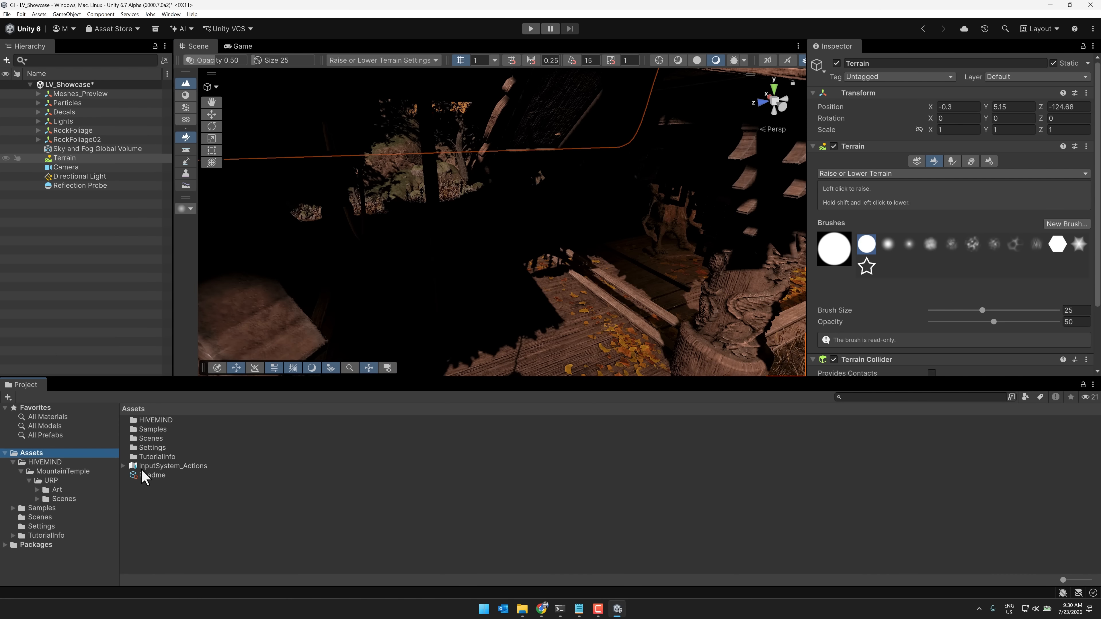
{"action": "left_click", "coordinate": [153, 447]}
{"action": "double_click", "coordinate": [153, 446]}
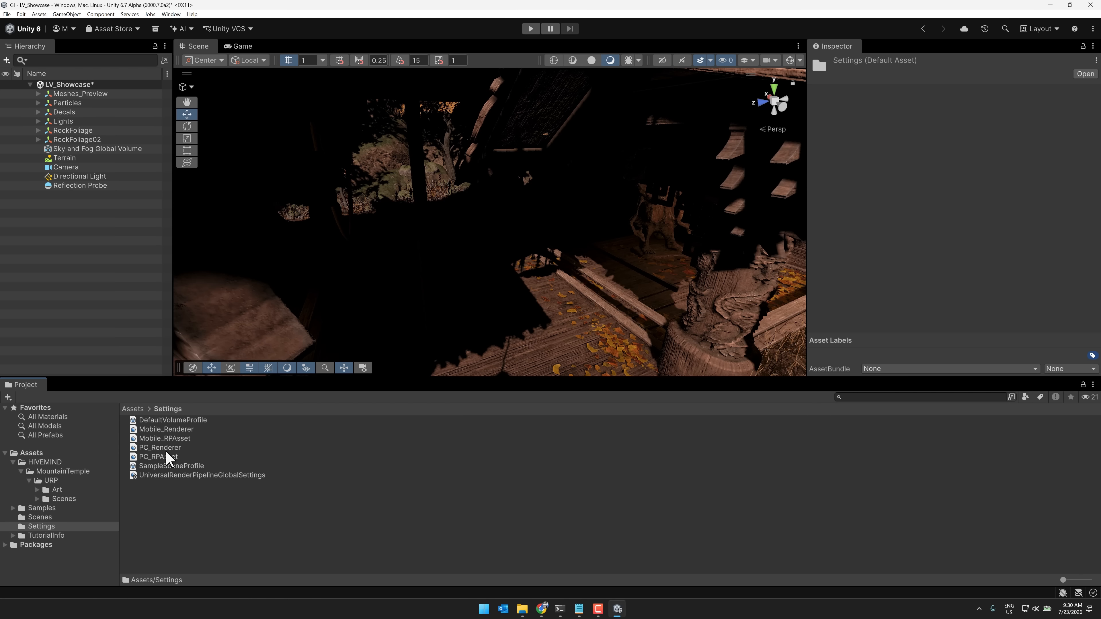
{"action": "left_click", "coordinate": [168, 456]}
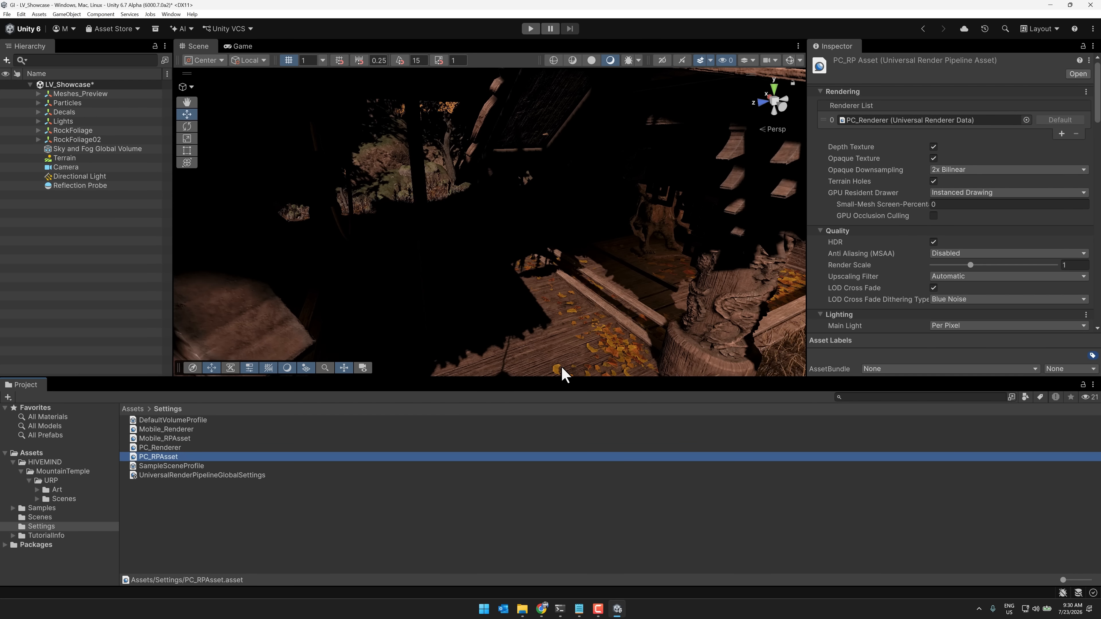
{"action": "scroll", "coordinate": [905, 261], "scroll_direction": "down", "scroll_amount": 20}
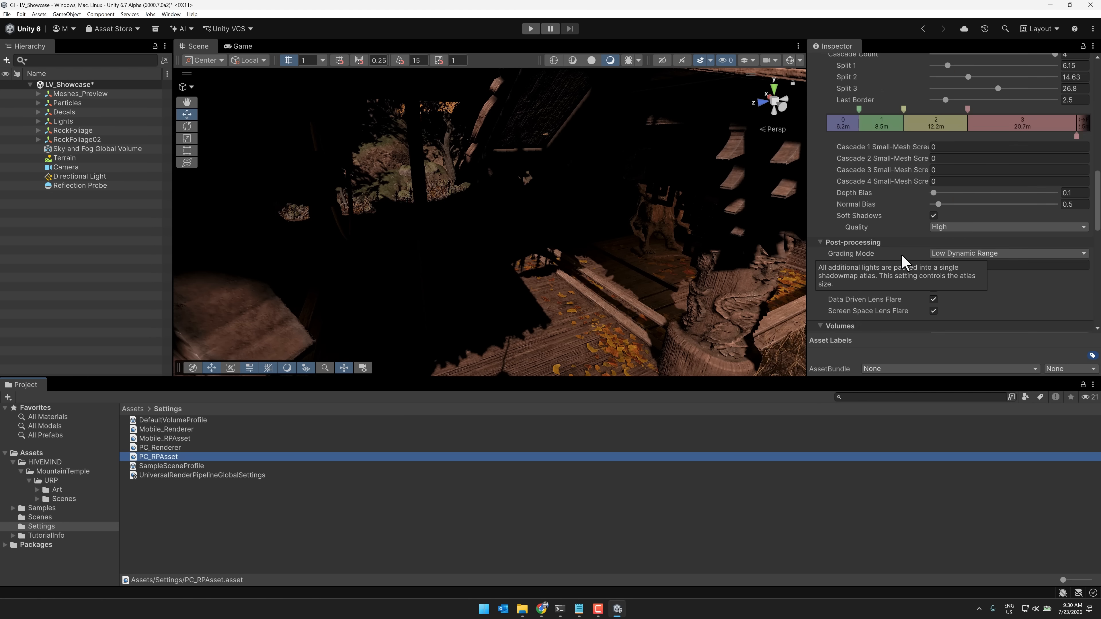
{"action": "scroll", "coordinate": [904, 262], "scroll_direction": "down", "scroll_amount": 10}
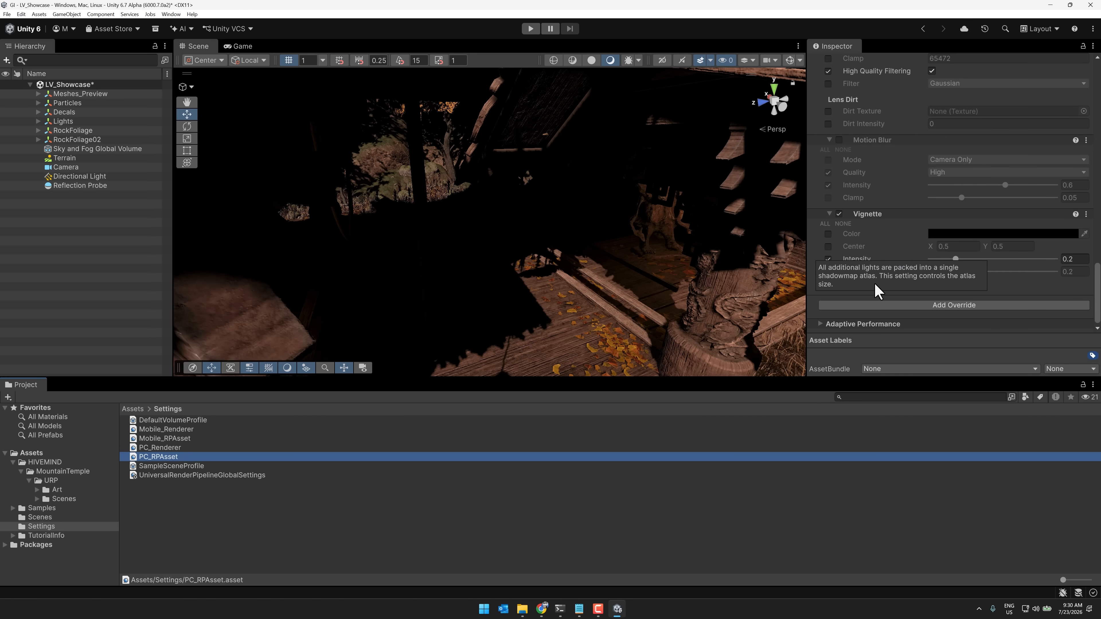
{"action": "left_click", "coordinate": [898, 306]}
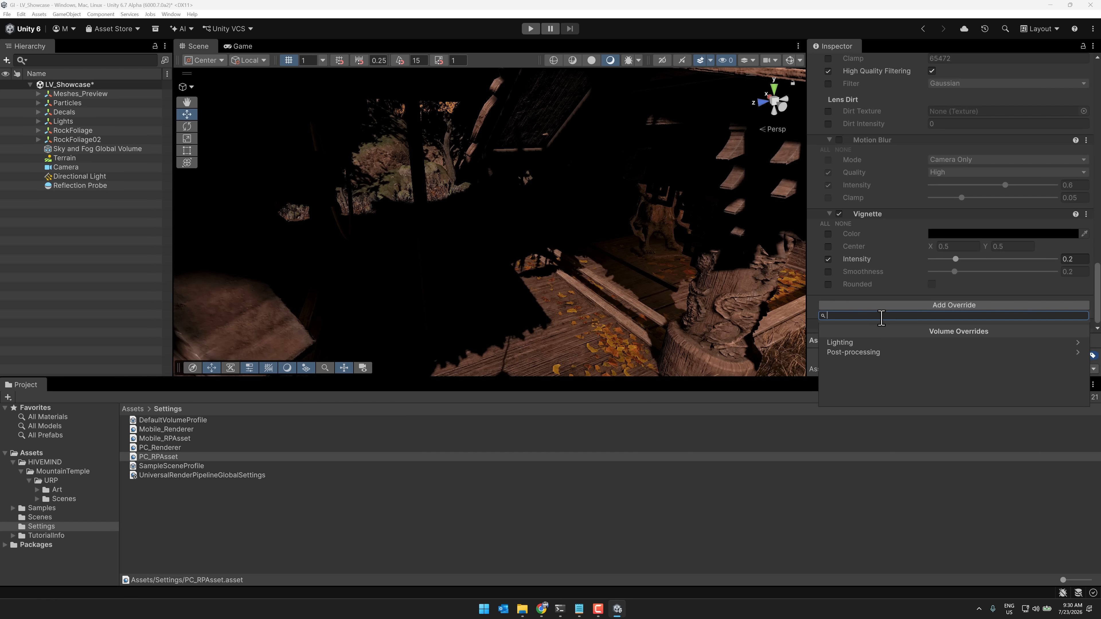
{"action": "type", "text": "sur"}
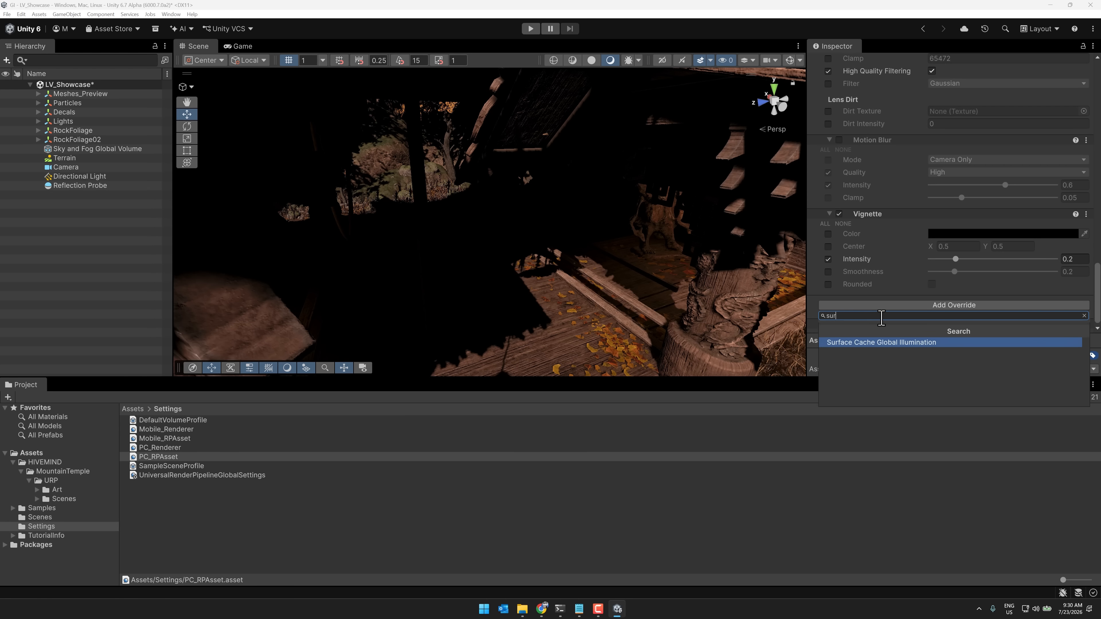
{"action": "left_click", "coordinate": [894, 344]}
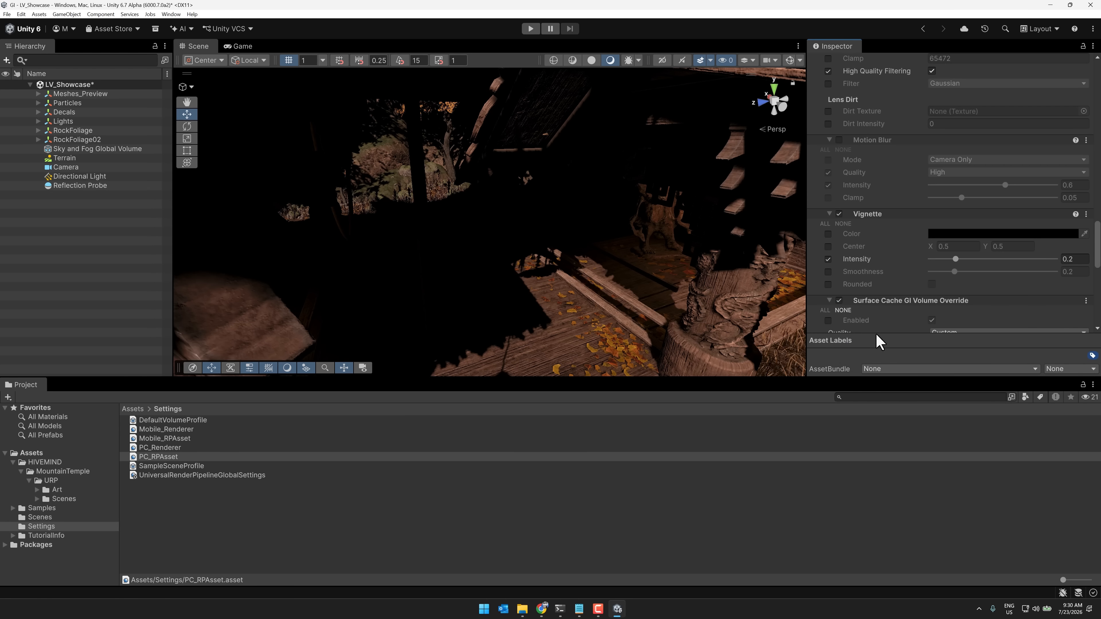
{"action": "scroll", "coordinate": [867, 299], "scroll_direction": "down", "scroll_amount": 2}
{"action": "scroll", "coordinate": [884, 286], "scroll_direction": "down", "scroll_amount": 2}
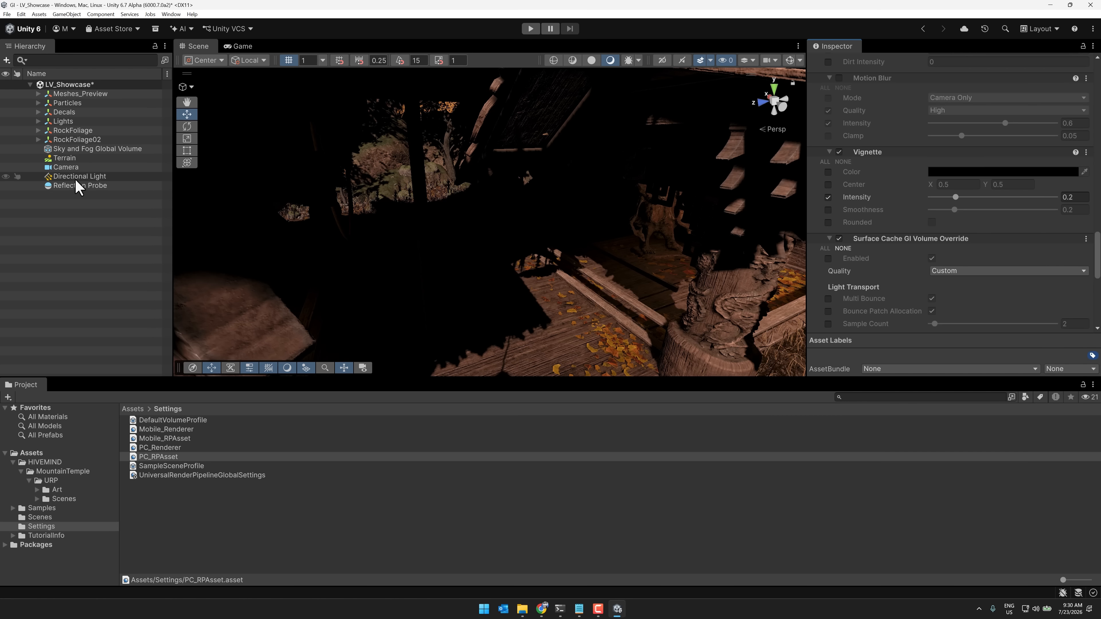
Add a Surface Cache Global Illumination override to the scene's Sky and Fog Global Volume
{"action": "left_click", "coordinate": [78, 149]}
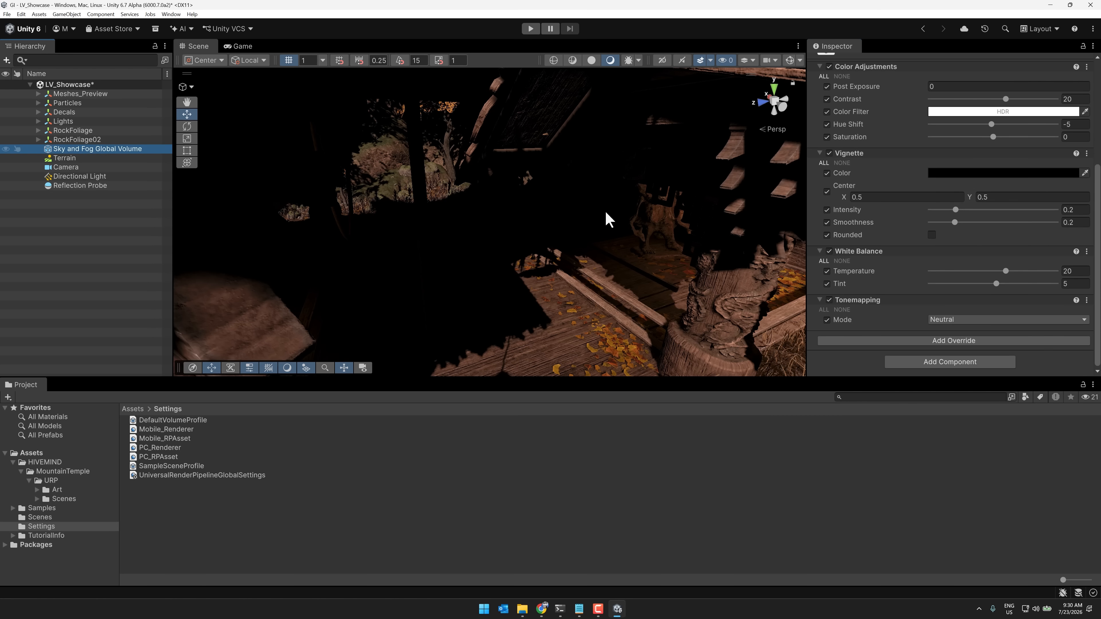
{"action": "left_click", "coordinate": [940, 340]}
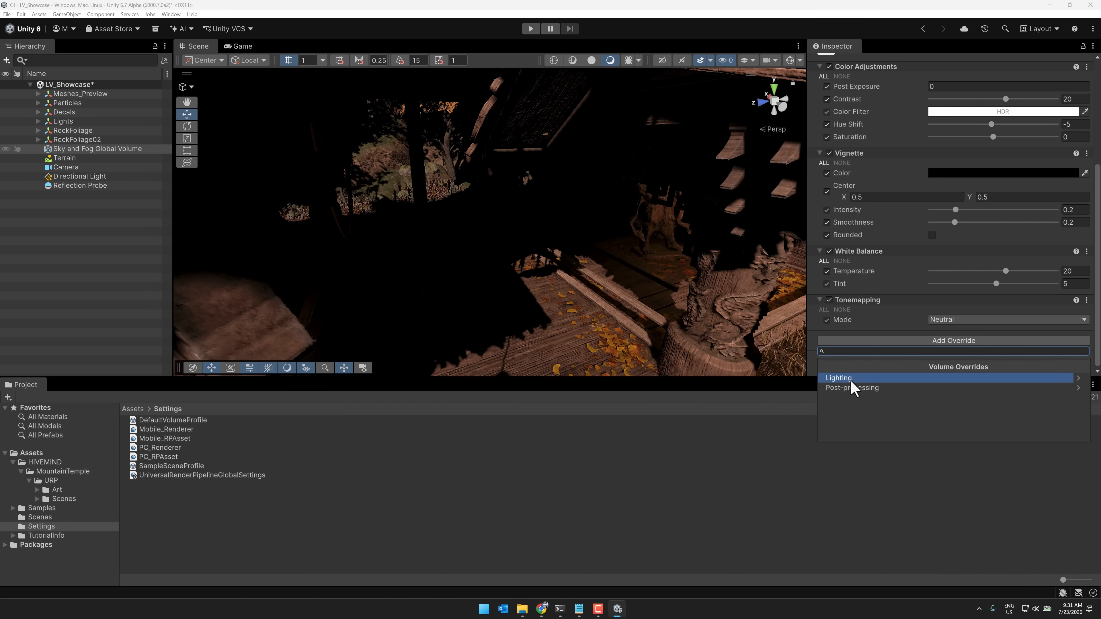
{"action": "left_click", "coordinate": [845, 377]}
{"action": "left_click", "coordinate": [867, 389]}
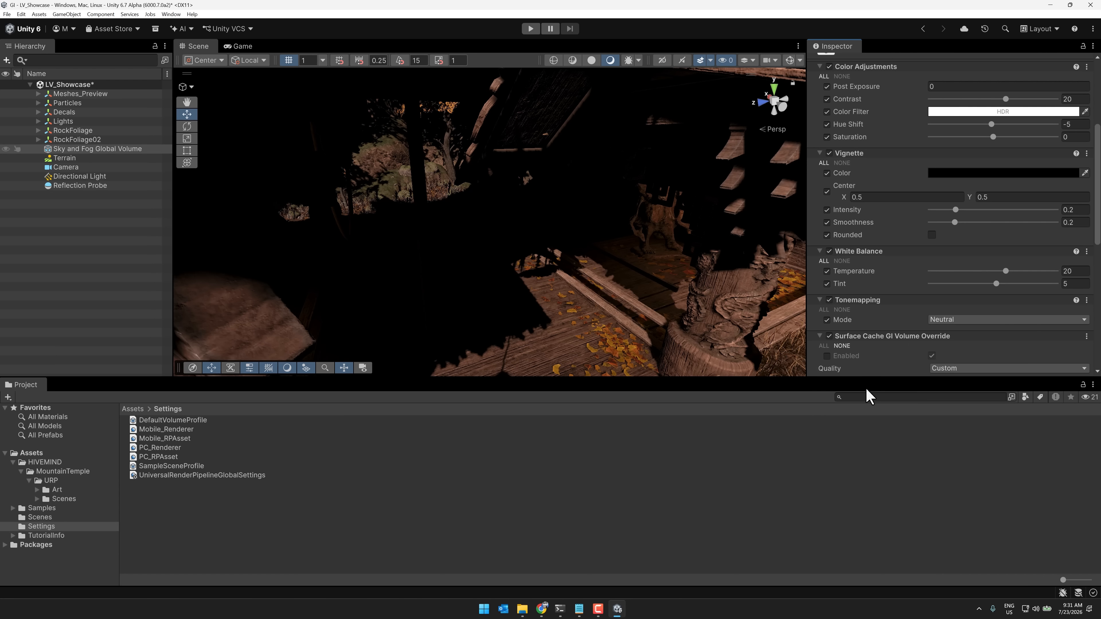
{"action": "scroll", "coordinate": [849, 330], "scroll_direction": "down", "scroll_amount": 3}
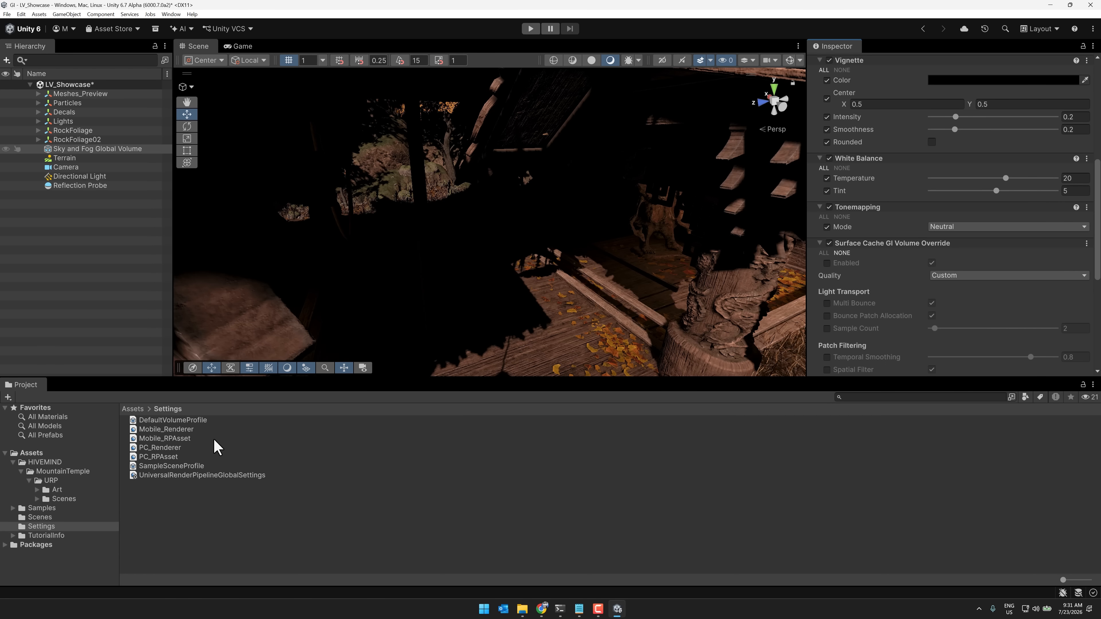
Override the Enabled property, switched on, for Surface Cache GI in the volume profile of PC_RPAsset
{"action": "left_click", "coordinate": [162, 457]}
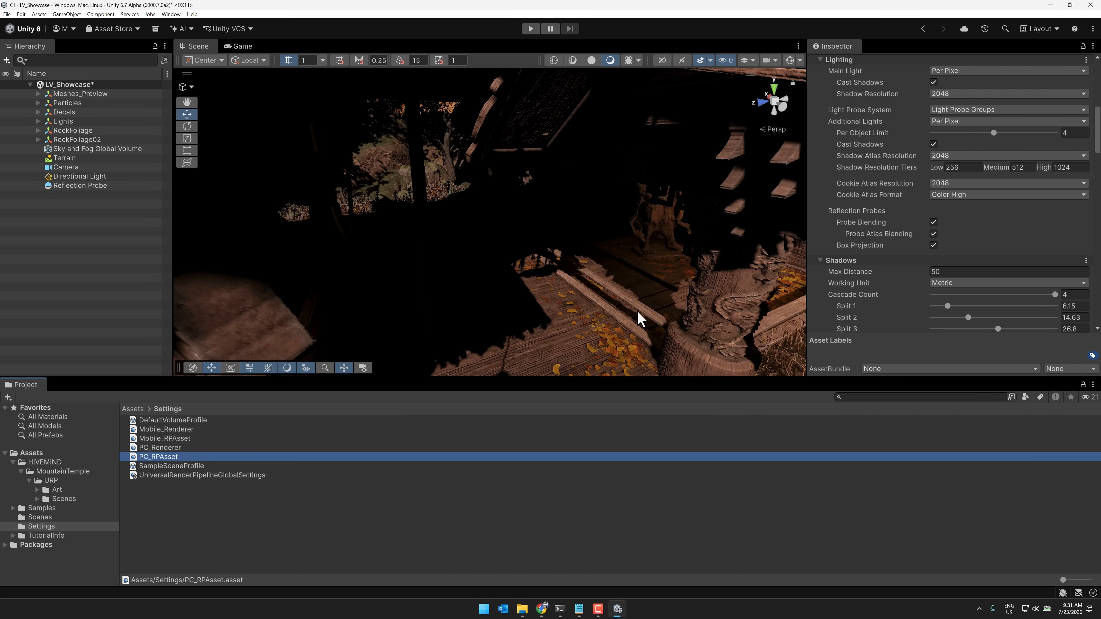
{"action": "scroll", "coordinate": [888, 256], "scroll_direction": "down", "scroll_amount": 20}
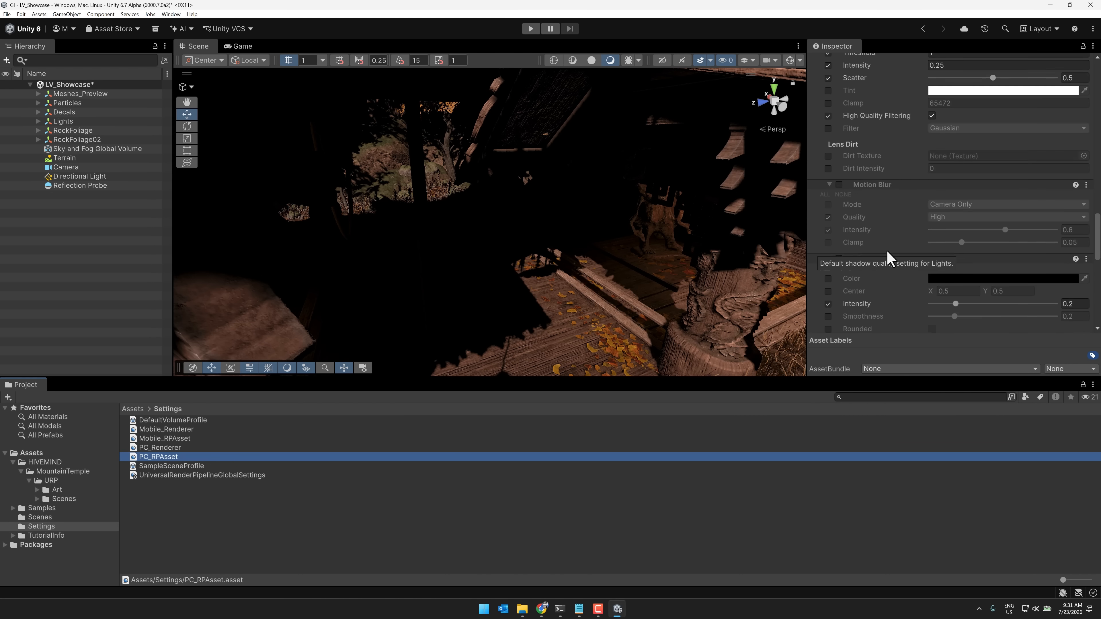
{"action": "scroll", "coordinate": [886, 256], "scroll_direction": "down", "scroll_amount": 15}
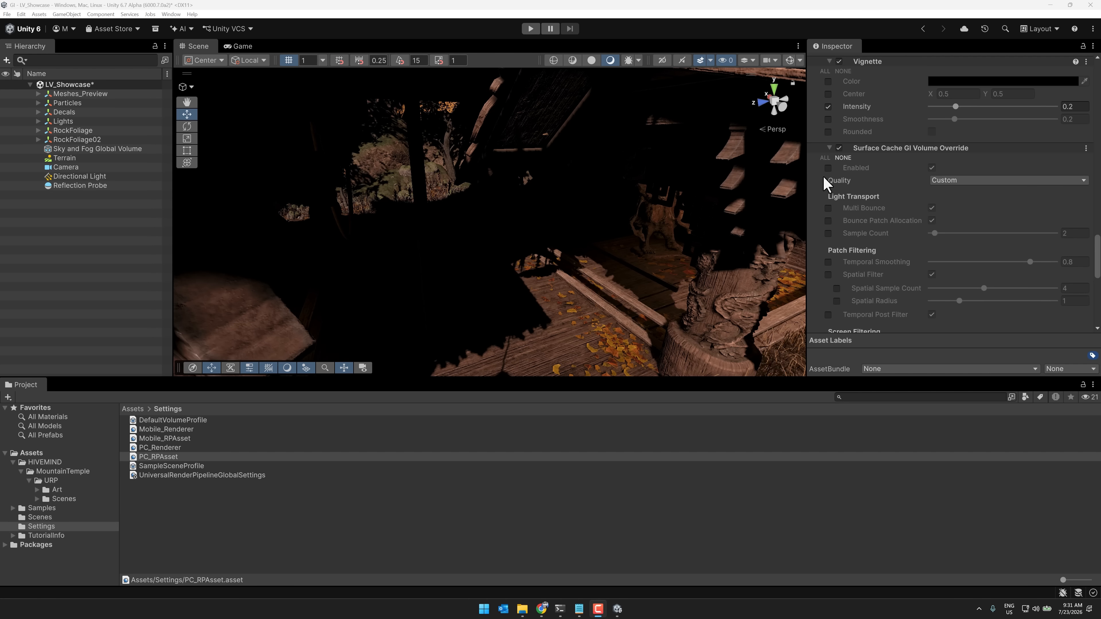
{"action": "left_click", "coordinate": [827, 168]}
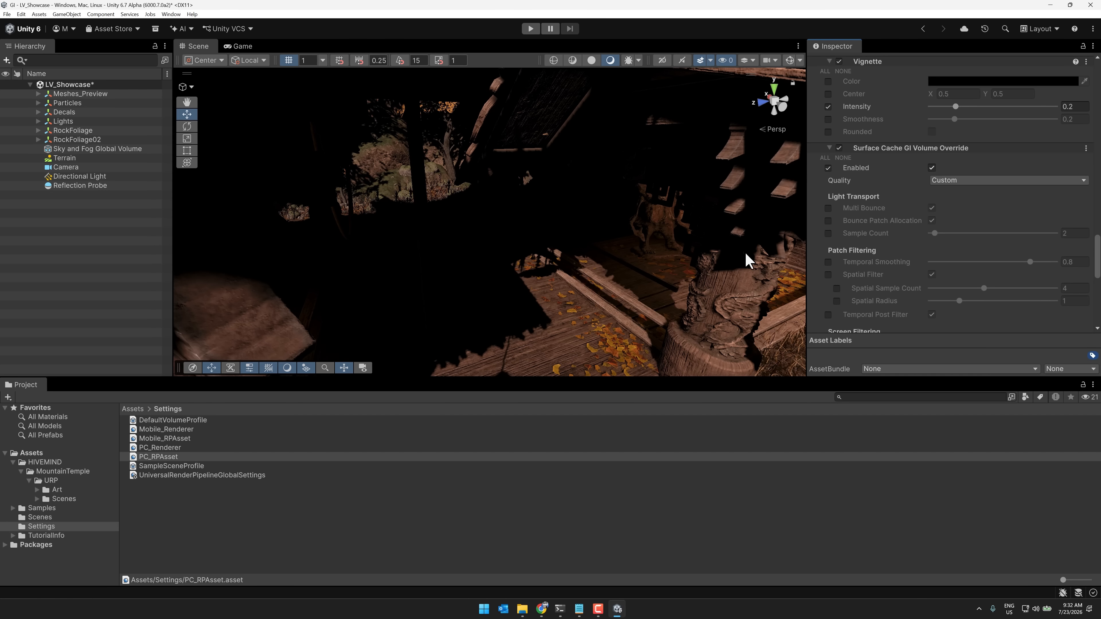
Override the Enabled property, switched on, for Surface Cache GI on the Sky and Fog Global Volume
{"action": "left_click", "coordinate": [86, 148]}
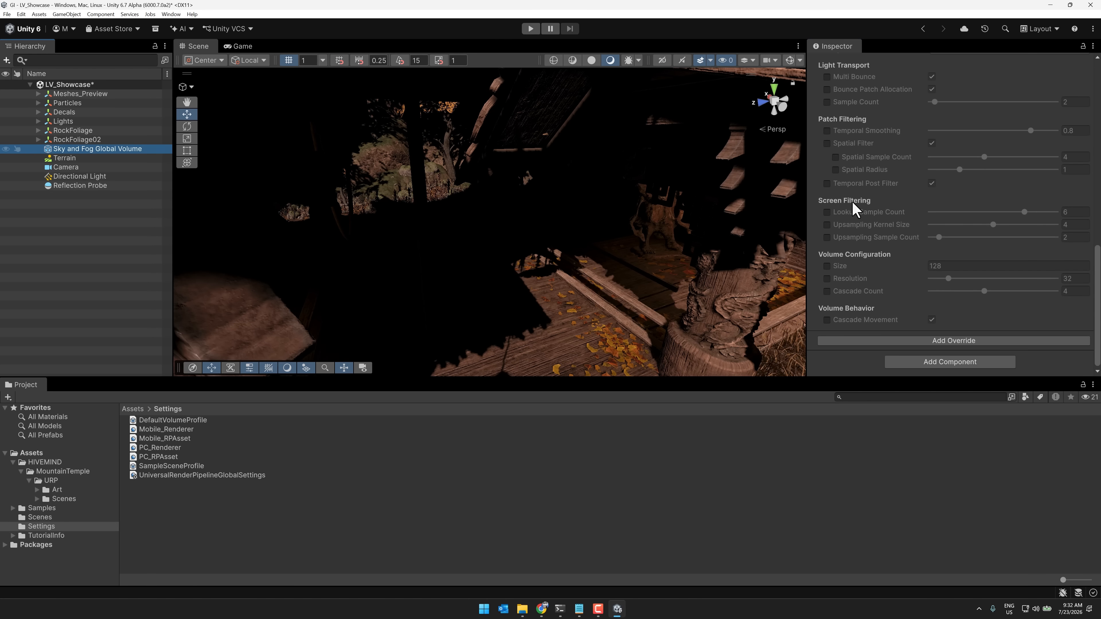
{"action": "scroll", "coordinate": [904, 269], "scroll_direction": "up", "scroll_amount": 6}
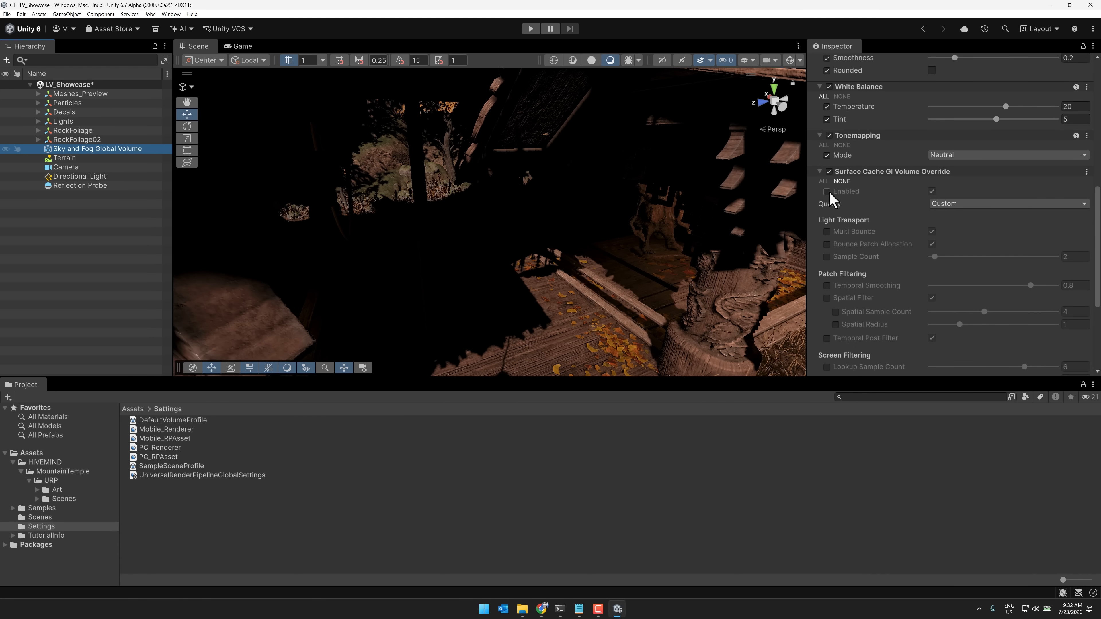
{"action": "right_click_drag", "start_coordinate": [577, 228], "coordinate": [602, 213]}
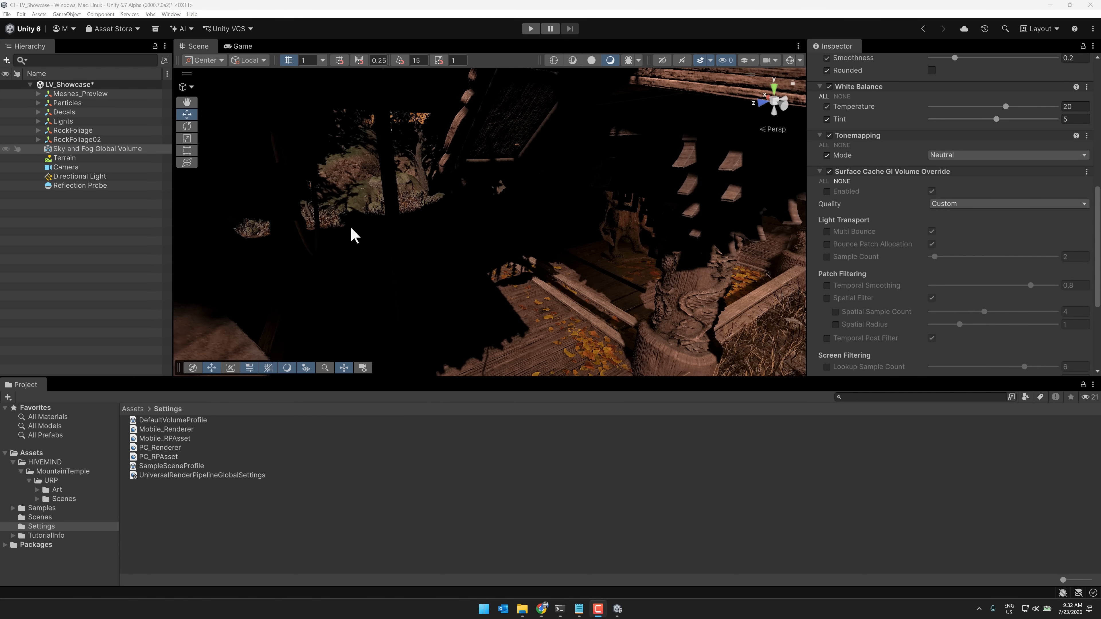
{"action": "right_click_drag", "start_coordinate": [351, 233], "coordinate": [545, 206]}
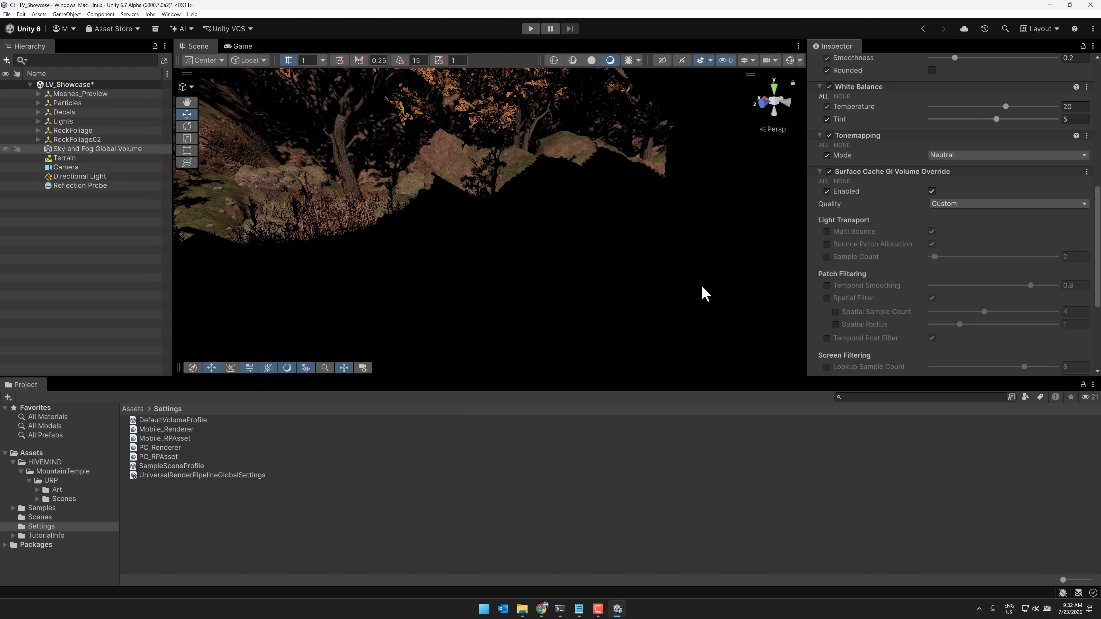
{"action": "mouse_move", "coordinate": [703, 294]}
{"action": "right_mouse_down"}
{"action": "mouse_move", "coordinate": [712, 287]}
{"action": "mouse_move", "coordinate": [694, 294]}
{"action": "right_mouse_up"}
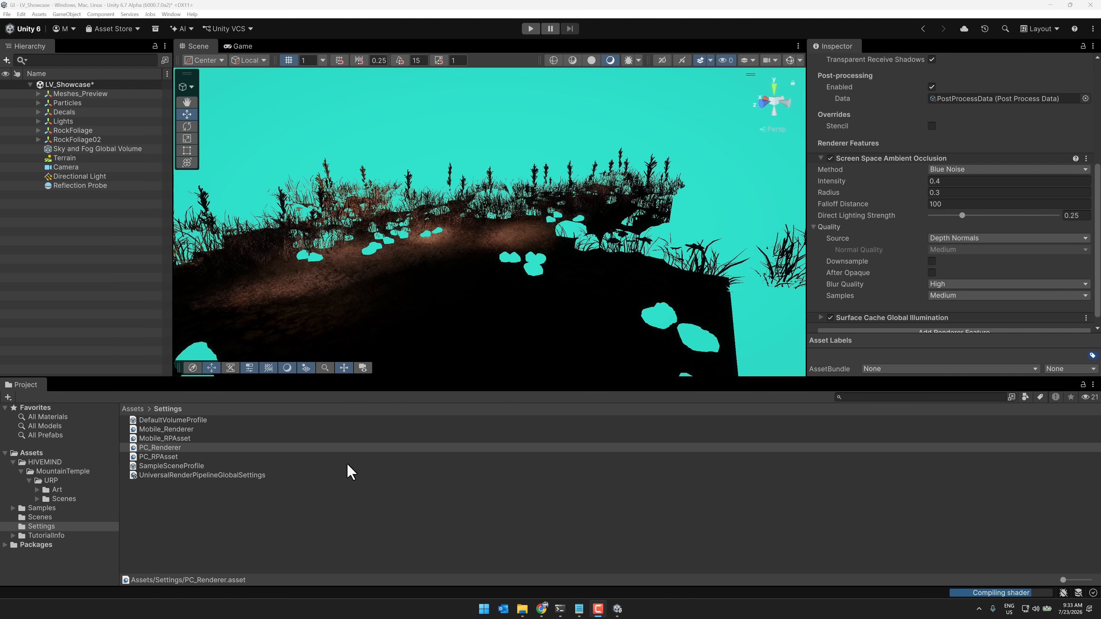
Review the PC_Renderer asset's rendering, post-processing and renderer feature settings, including Surface Cache Global Illumination
{"action": "left_click", "coordinate": [170, 448]}
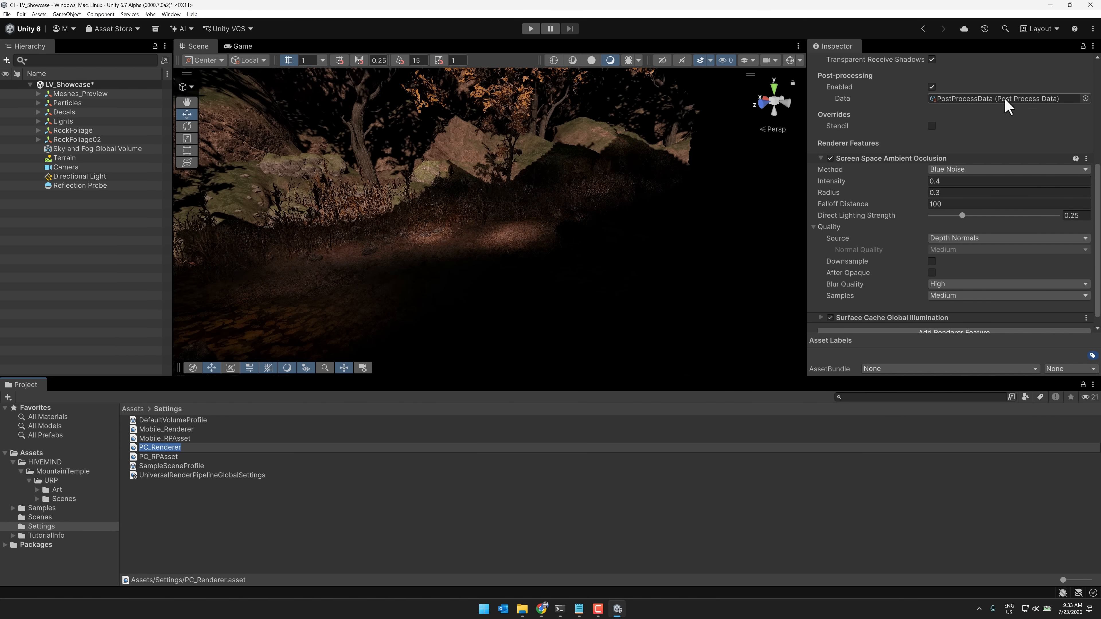
{"action": "scroll", "coordinate": [908, 173], "scroll_direction": "up", "scroll_amount": 8}
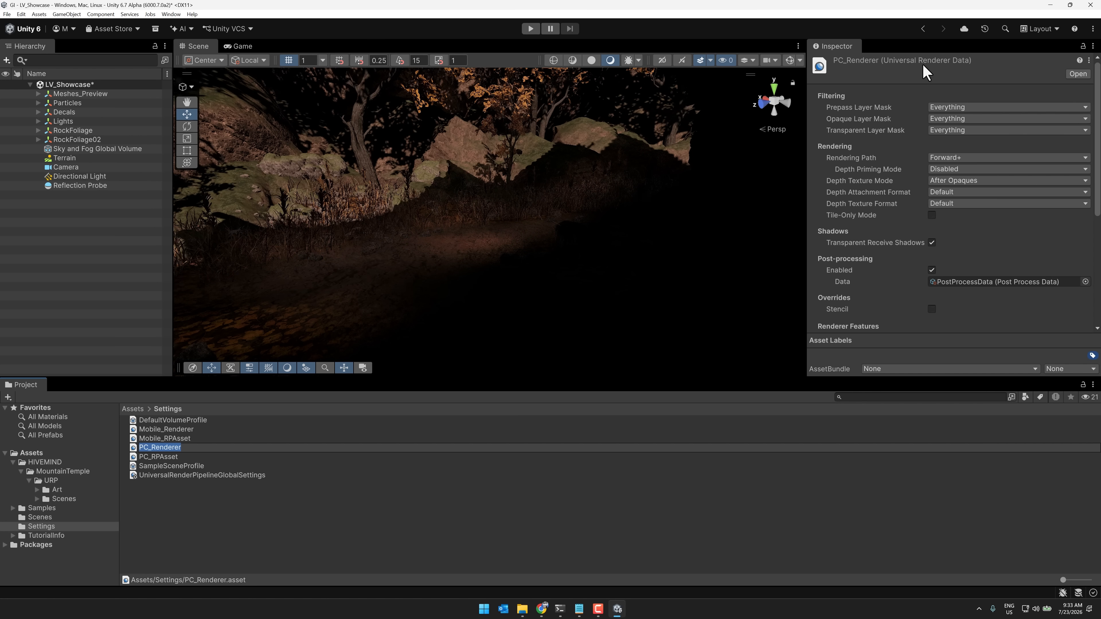
{"action": "scroll", "coordinate": [878, 226], "scroll_direction": "down", "scroll_amount": 8}
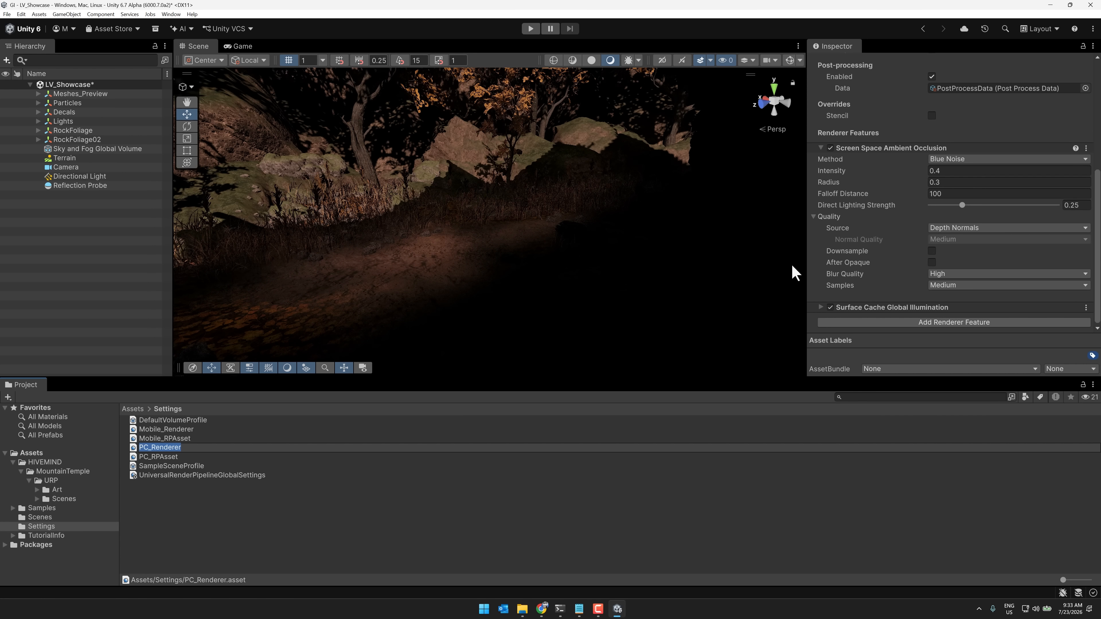
{"action": "right_click_drag", "start_coordinate": [572, 190], "coordinate": [526, 229]}
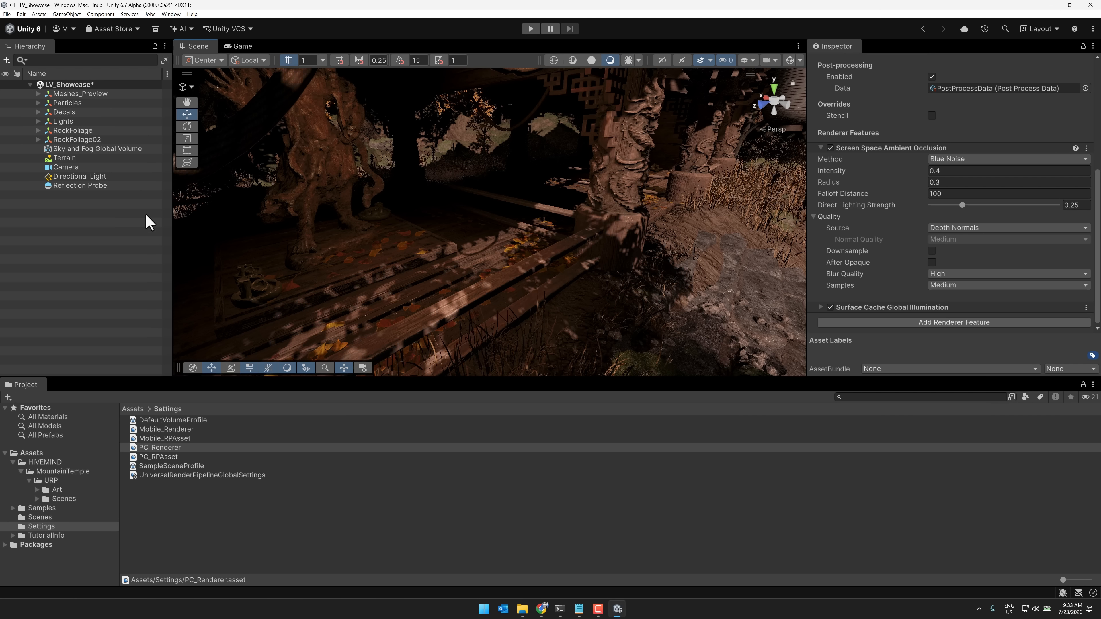
Compare the scene lighting by disabling and re-enabling the Surface Cache GI override on the Sky and Fog Global Volume
{"action": "left_click", "coordinate": [111, 148]}
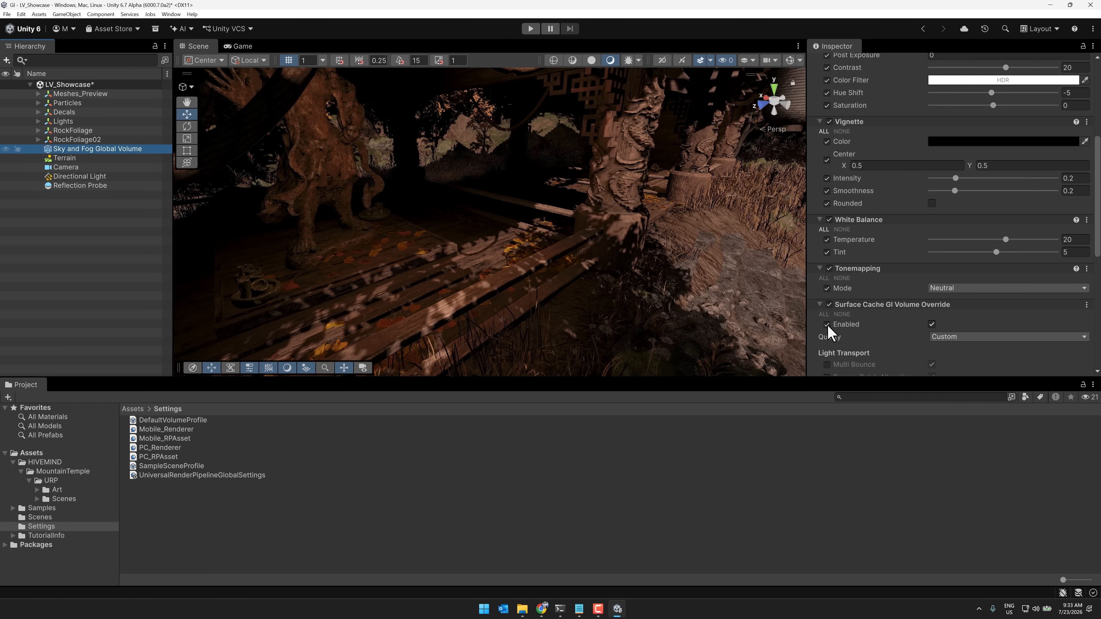
{"action": "left_click", "coordinate": [931, 324]}
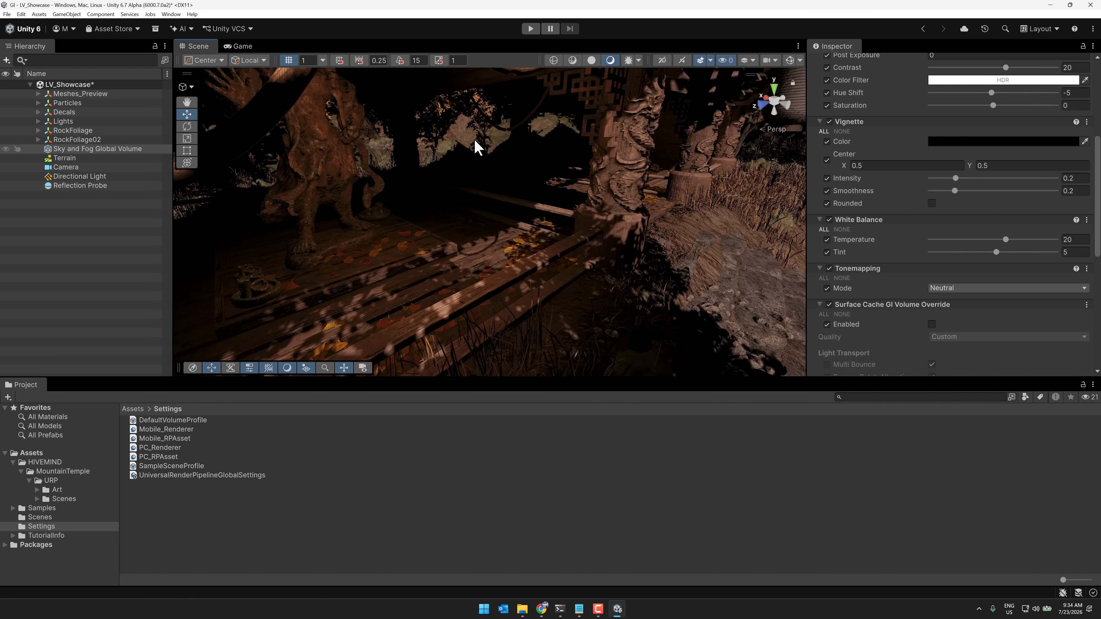
{"action": "right_click_drag", "start_coordinate": [515, 152], "coordinate": [564, 204]}
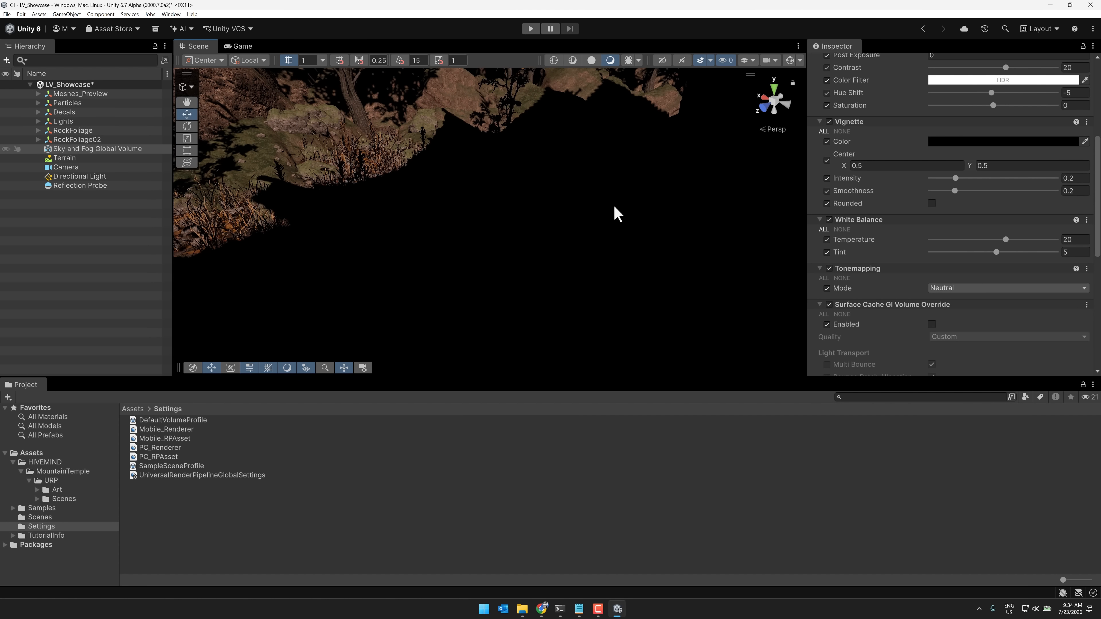
{"action": "left_click", "coordinate": [931, 325]}
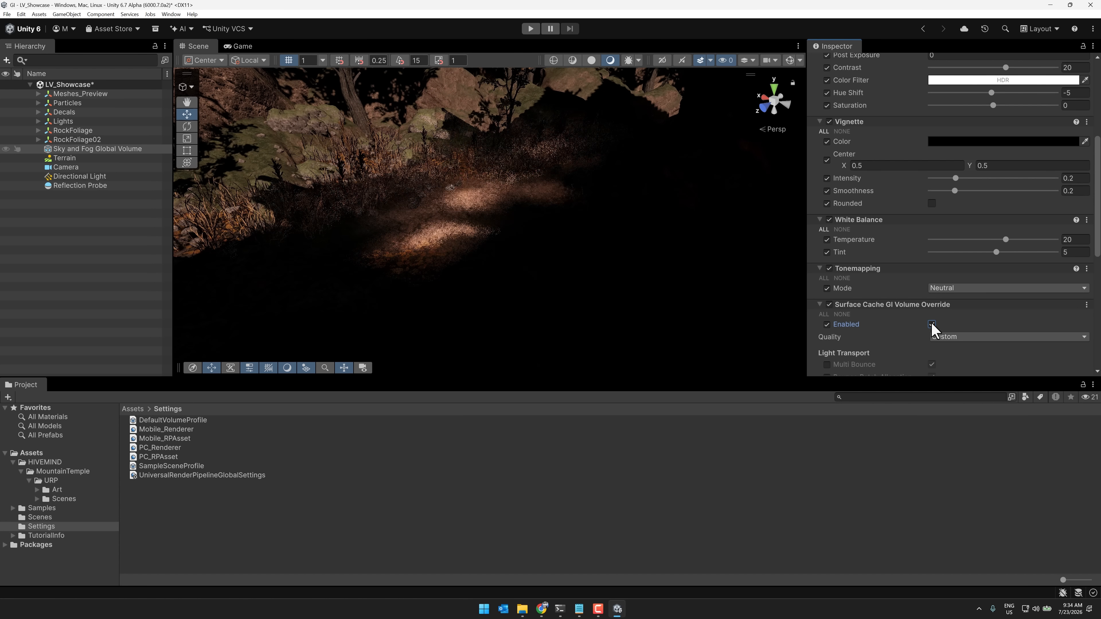
Delete the Reflection Probe from the LV_Showcase scene
{"action": "right_click_drag", "start_coordinate": [516, 165], "coordinate": [170, 184]}
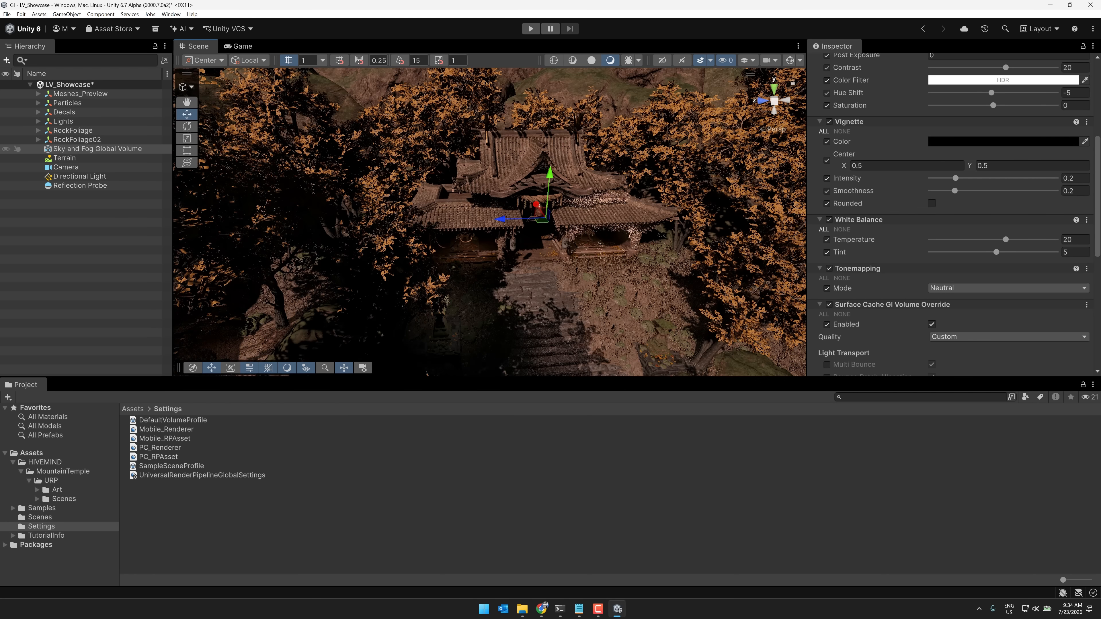
{"action": "left_click", "coordinate": [66, 185]}
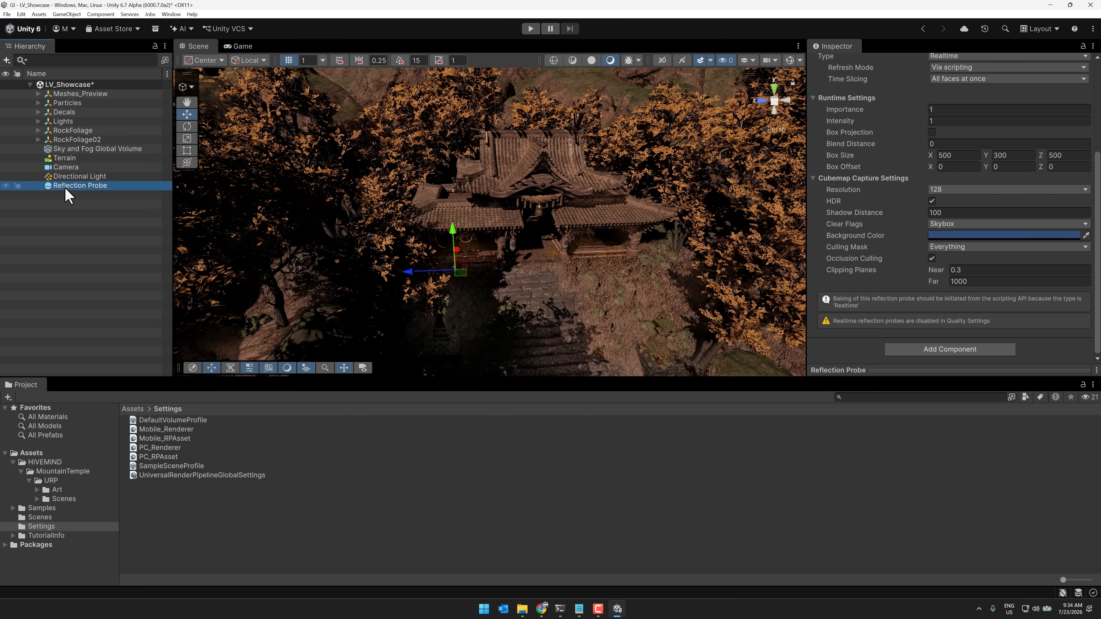
{"action": "key", "text": "Delete"}
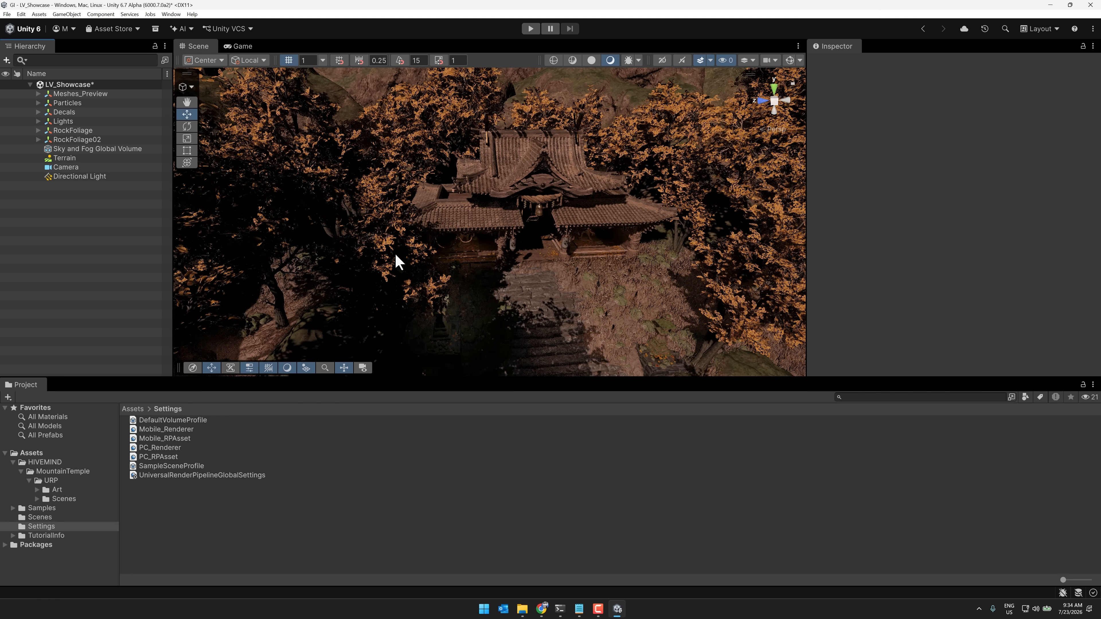
Inspect the lighting around the temple entrance and its stone path in the scene view
{"action": "right_click_drag", "start_coordinate": [542, 247], "coordinate": [556, 244]}
{"action": "key", "text": "w"}
{"action": "right_click_drag", "start_coordinate": [557, 243], "coordinate": [378, 215]}
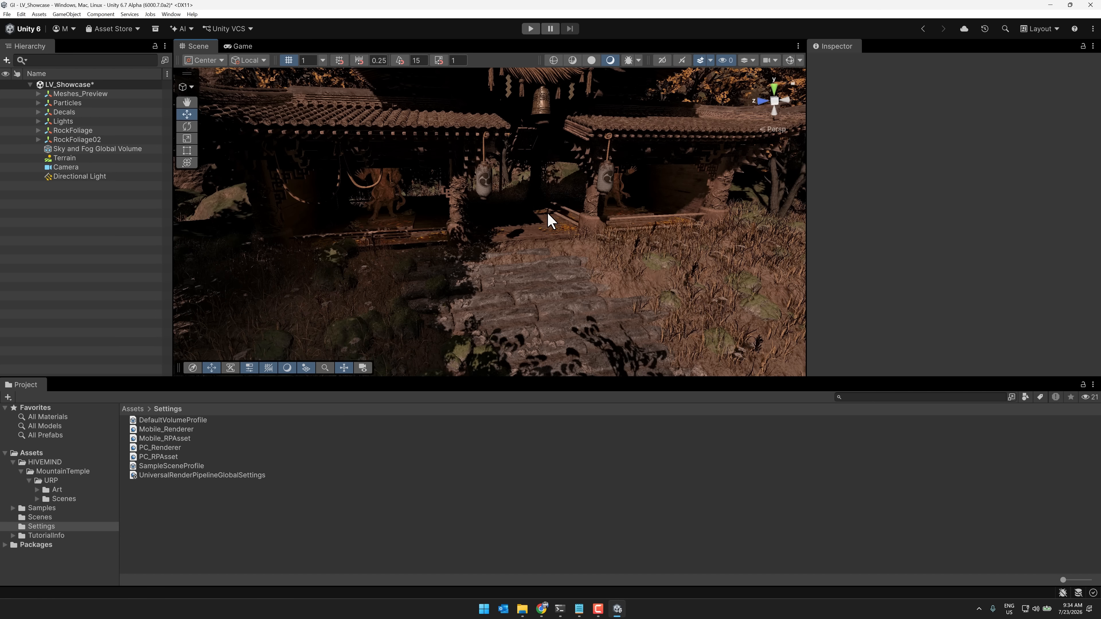
{"action": "right_click_drag", "start_coordinate": [547, 221], "coordinate": [388, 204]}
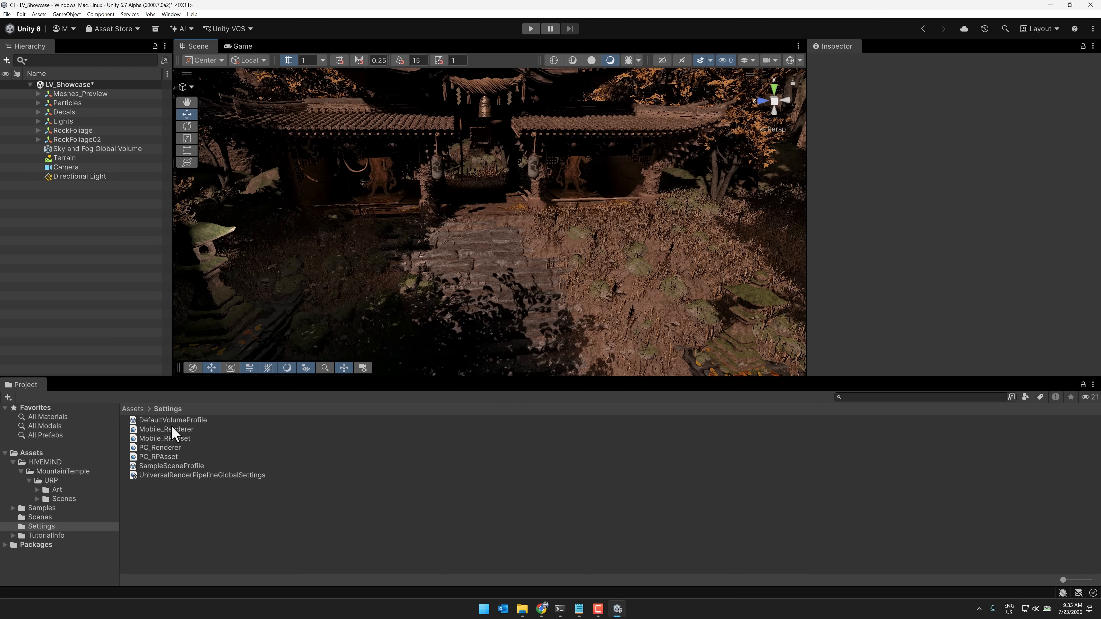
Review the SampleSceneProfile, PC_RPAsset and PC_Renderer assets and the Sky and Fog Global Volume's settings
{"action": "left_click", "coordinate": [180, 467]}
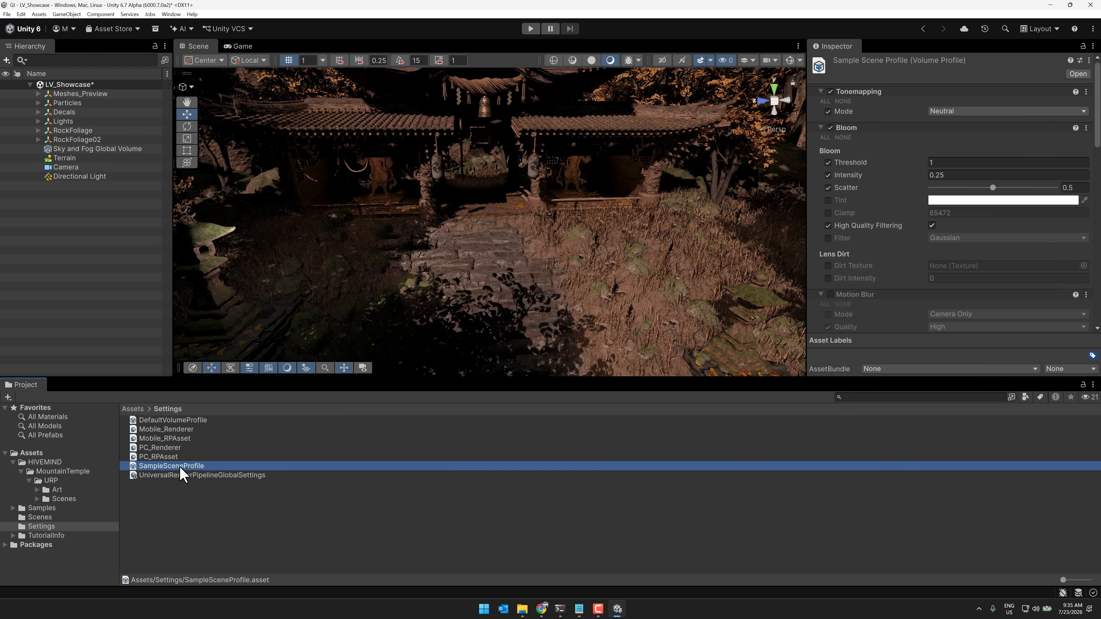
{"action": "left_click", "coordinate": [155, 459]}
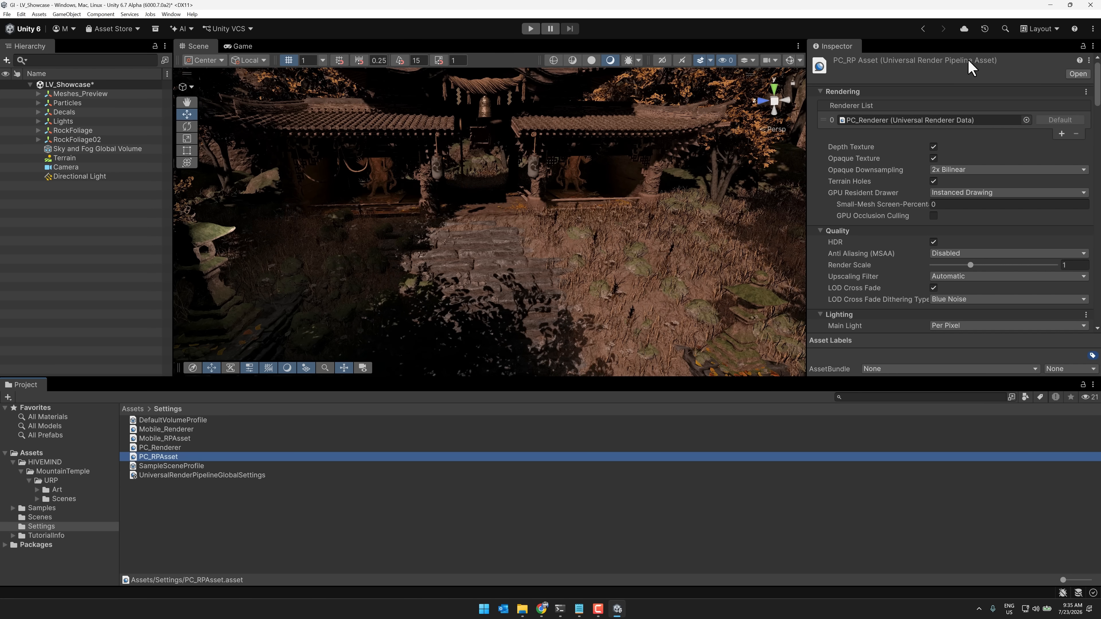
{"action": "left_click", "coordinate": [164, 447]}
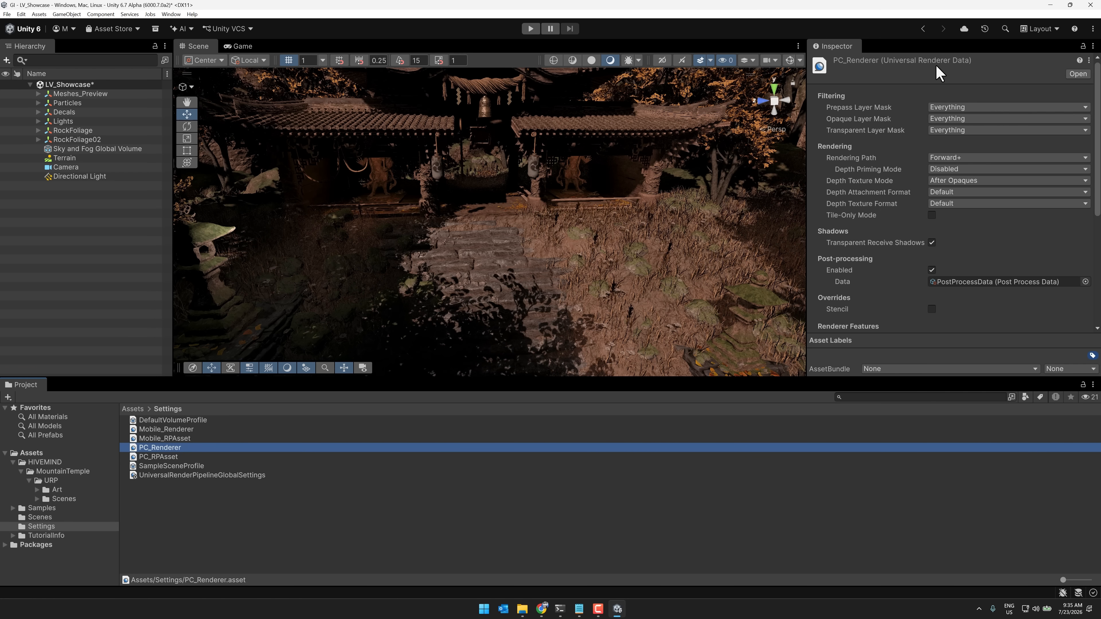
{"action": "left_click", "coordinate": [84, 149]}
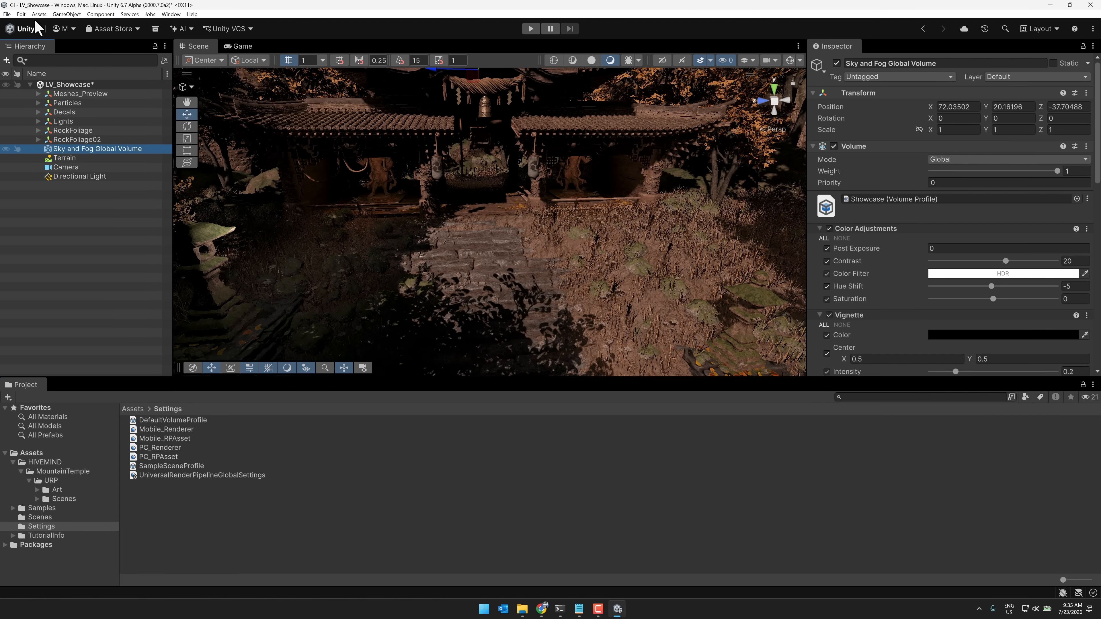
Check the Scripting Define Symbols on the Player page of the Project Settings, then close the settings
{"action": "left_click", "coordinate": [21, 14]}
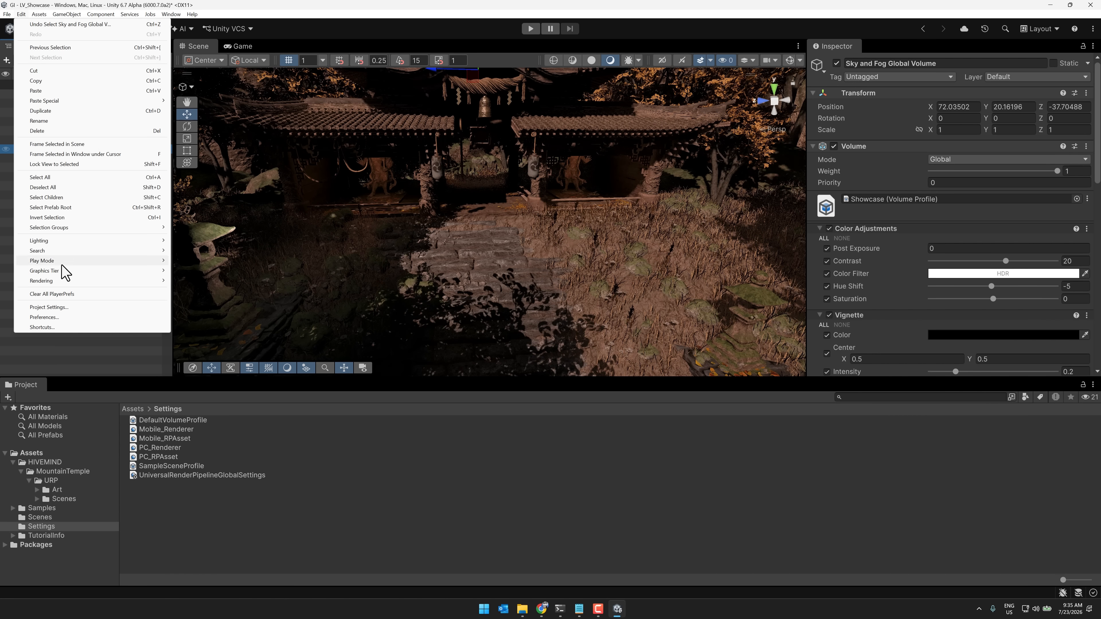
{"action": "left_click", "coordinate": [61, 308]}
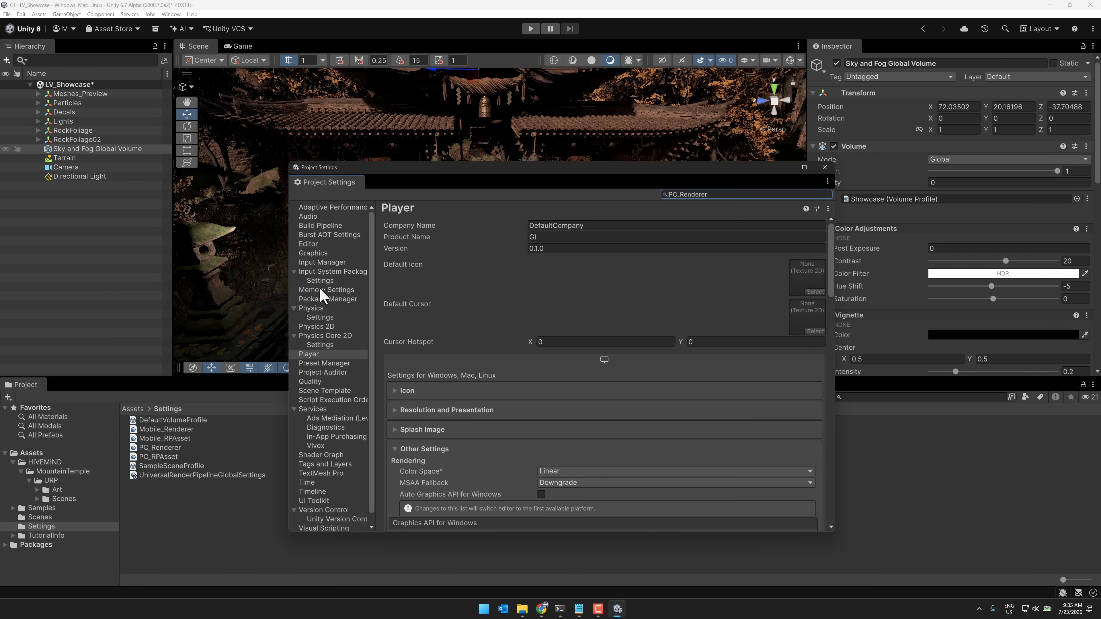
{"action": "scroll", "coordinate": [485, 347], "scroll_direction": "down", "scroll_amount": 5}
{"action": "scroll", "coordinate": [485, 346], "scroll_direction": "down", "scroll_amount": 10}
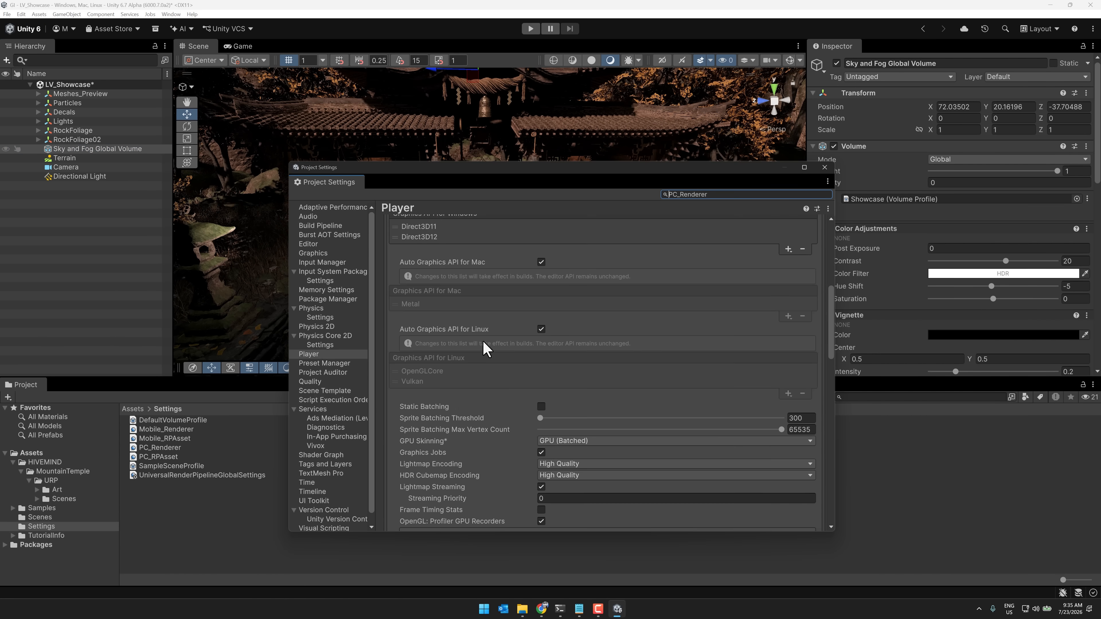
{"action": "scroll", "coordinate": [430, 416], "scroll_direction": "up", "scroll_amount": 3}
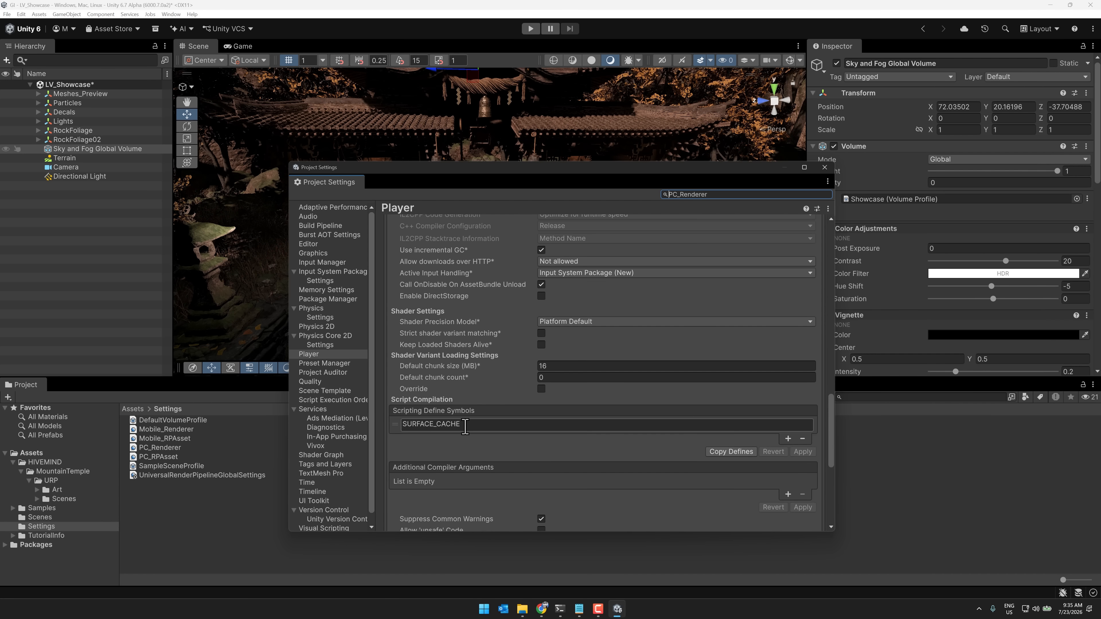
{"action": "scroll", "coordinate": [523, 423], "scroll_direction": "up", "scroll_amount": 5}
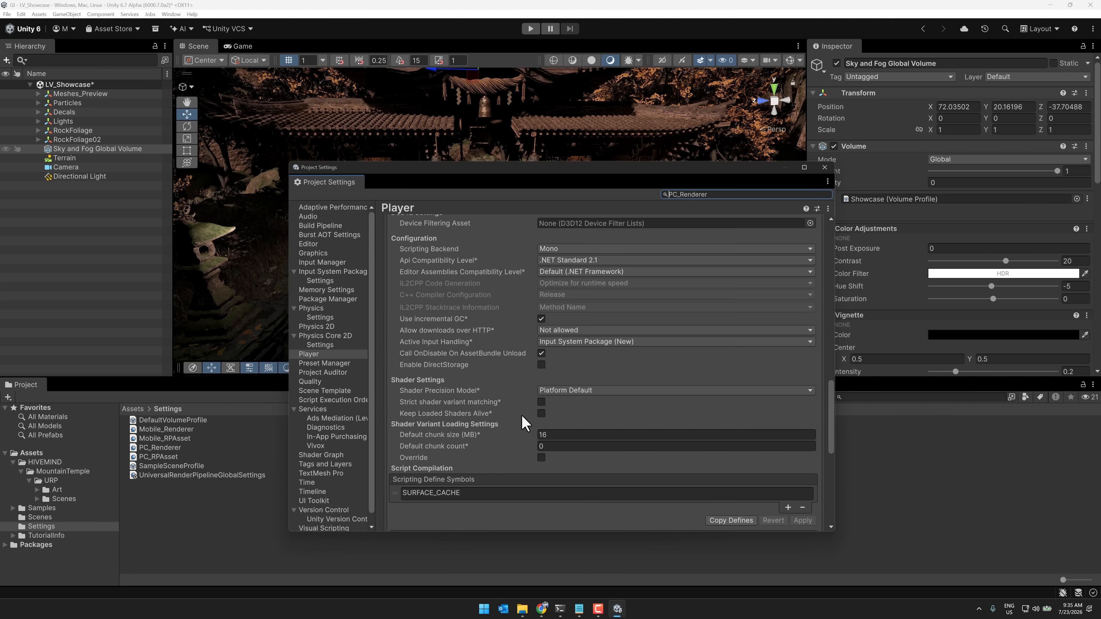
{"action": "scroll", "coordinate": [522, 417], "scroll_direction": "up", "scroll_amount": 4}
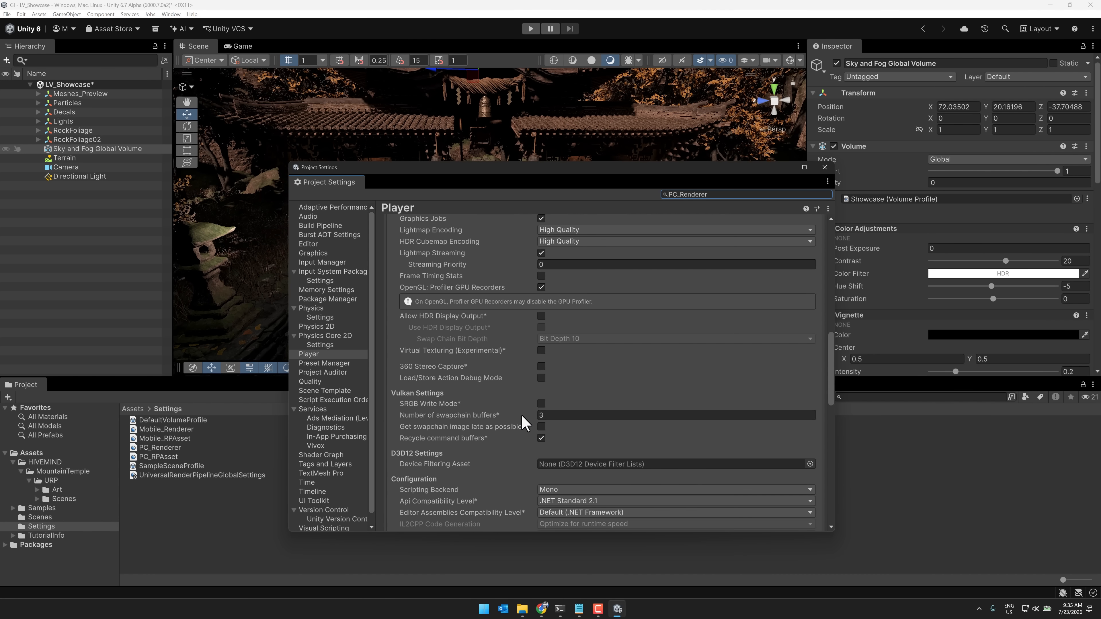
{"action": "scroll", "coordinate": [522, 423], "scroll_direction": "up", "scroll_amount": 4}
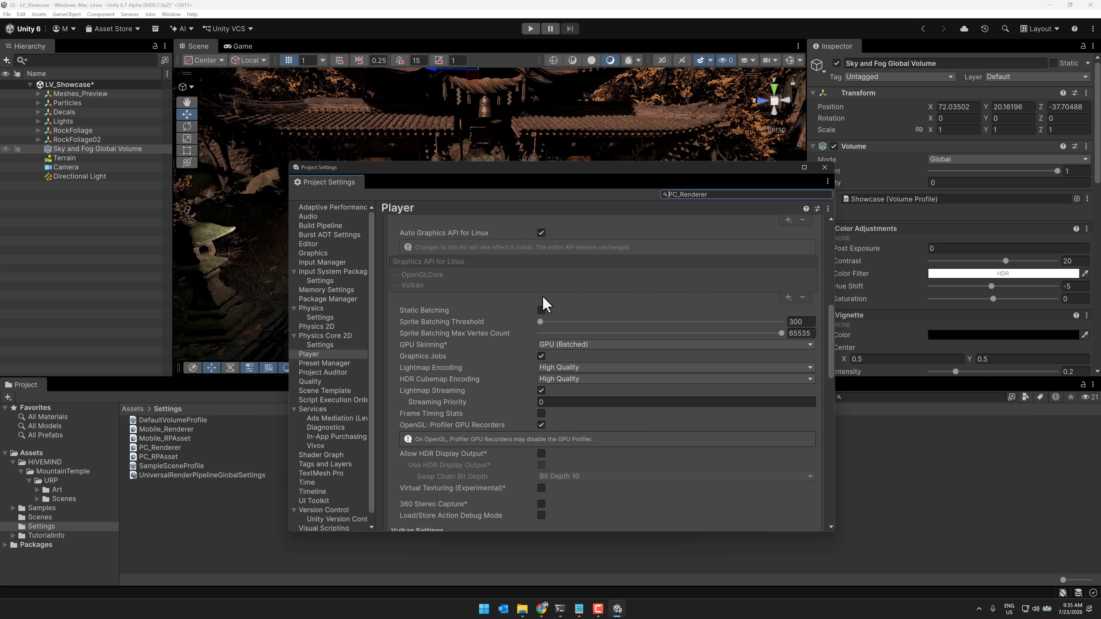
{"action": "left_click", "coordinate": [827, 167]}
Toggle the Enabled value of the Surface Cache GI override on the Sky and Fog Global Volume while viewing the grass
{"action": "right_click_drag", "start_coordinate": [615, 184], "coordinate": [451, 212]}
{"action": "scroll", "coordinate": [887, 260], "scroll_direction": "down", "scroll_amount": 10}
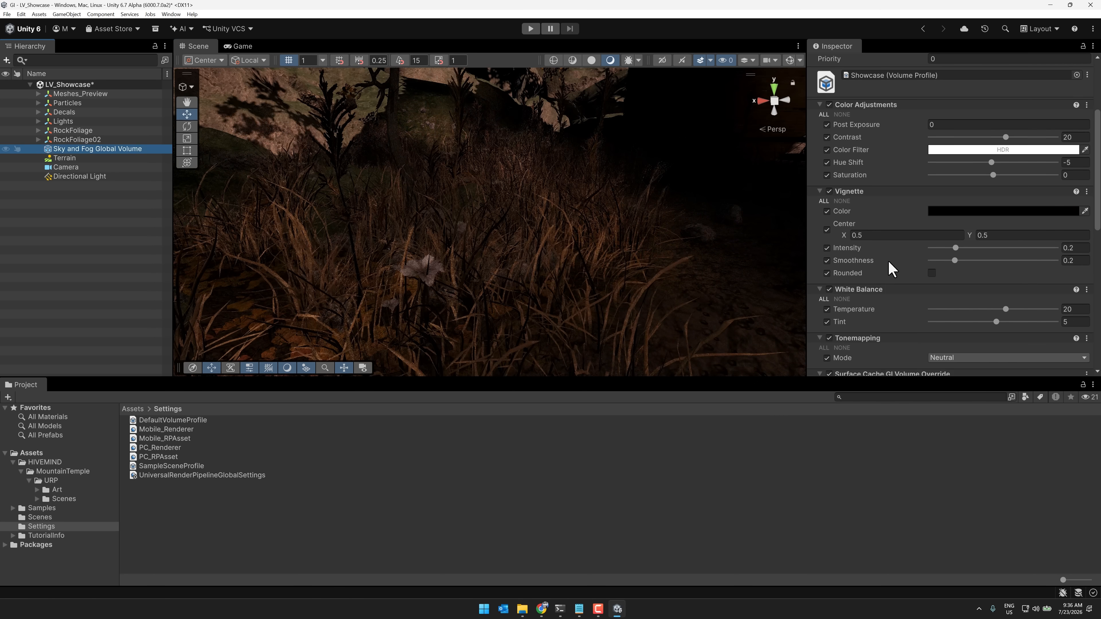
{"action": "scroll", "coordinate": [887, 260], "scroll_direction": "down", "scroll_amount": 3}
{"action": "left_click", "coordinate": [931, 147]}
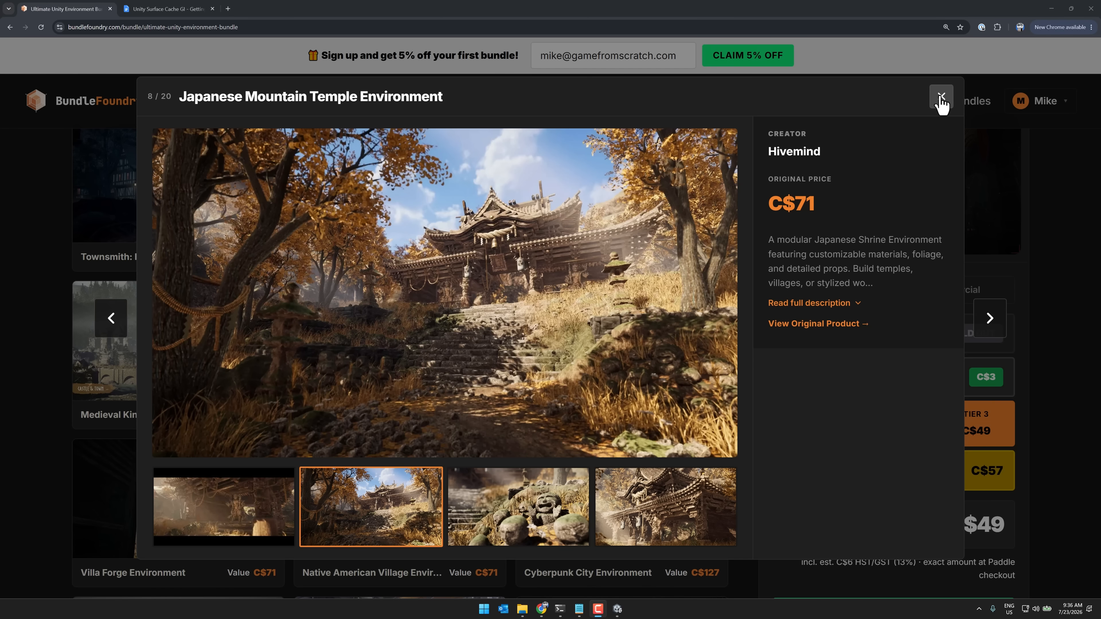
Close the Japanese Mountain Temple Environment preview and look over the Tier 3 products of the bundle page
{"action": "left_click", "coordinate": [941, 99]}
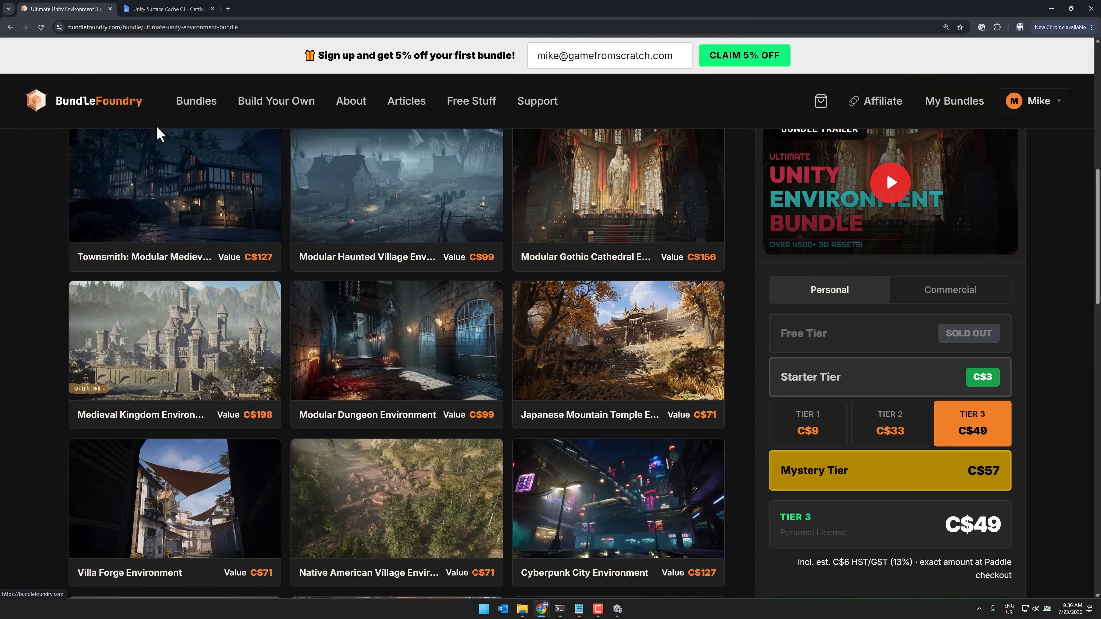
{"action": "scroll", "coordinate": [205, 147], "scroll_direction": "up", "scroll_amount": 5}
{"action": "scroll", "coordinate": [205, 147], "scroll_direction": "up", "scroll_amount": 4}
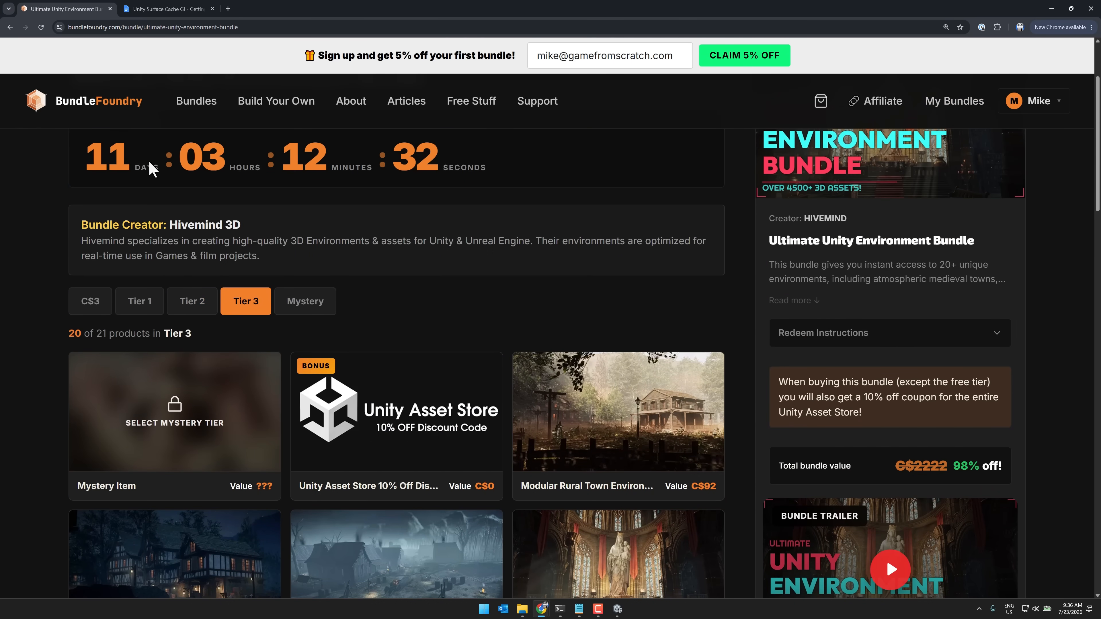
Read the How it Works section of the Unity Surface Cache GI - Getting Started document, covering patches and ray-traced lighting
{"action": "left_click", "coordinate": [169, 9]}
{"action": "scroll", "coordinate": [535, 257], "scroll_direction": "up", "scroll_amount": 20}
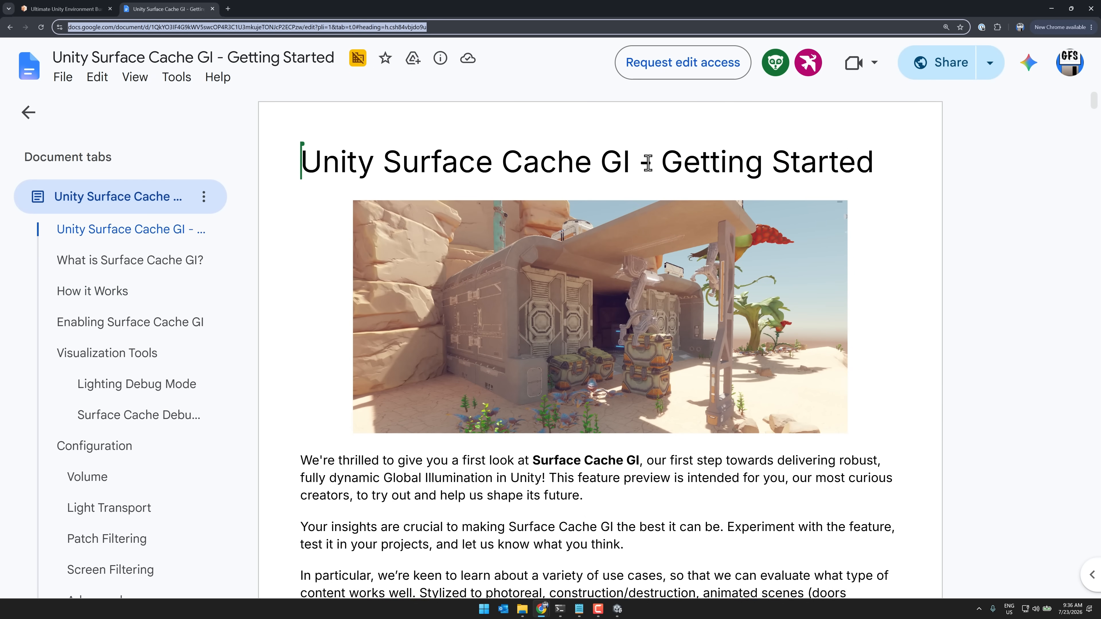
{"action": "scroll", "coordinate": [806, 221], "scroll_direction": "down", "scroll_amount": 8}
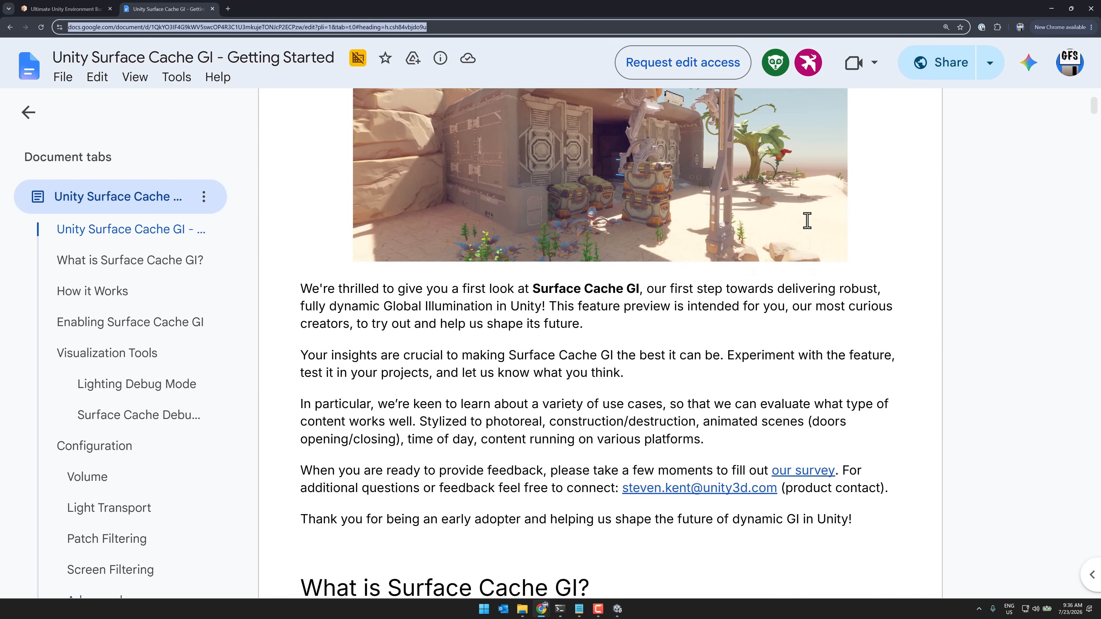
{"action": "scroll", "coordinate": [806, 220], "scroll_direction": "down", "scroll_amount": 20}
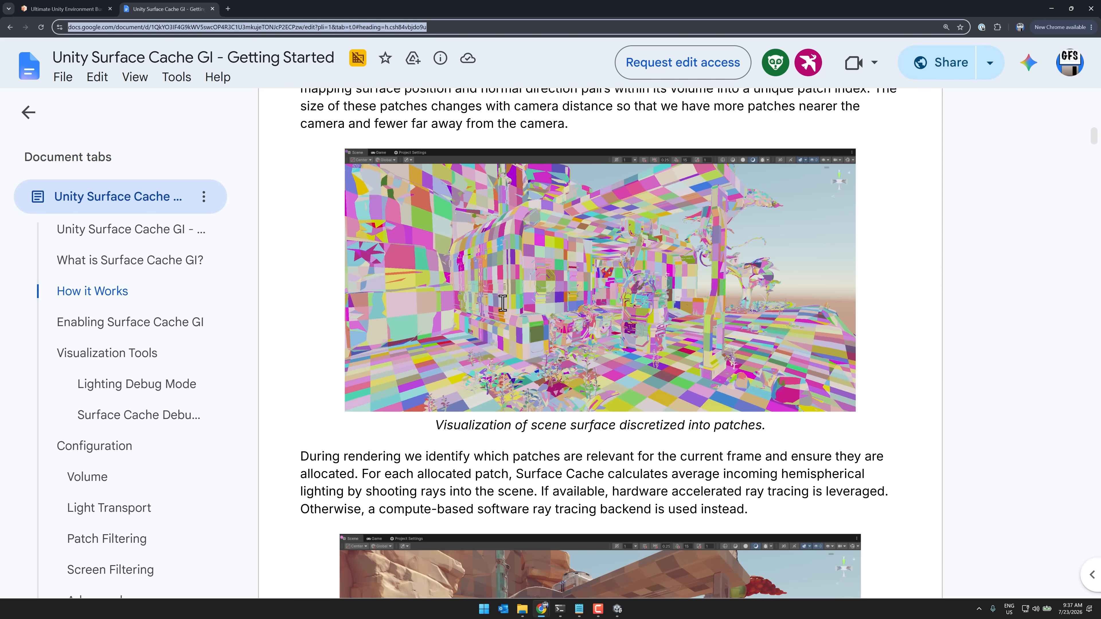
{"action": "scroll", "coordinate": [429, 237], "scroll_direction": "down", "scroll_amount": 1}
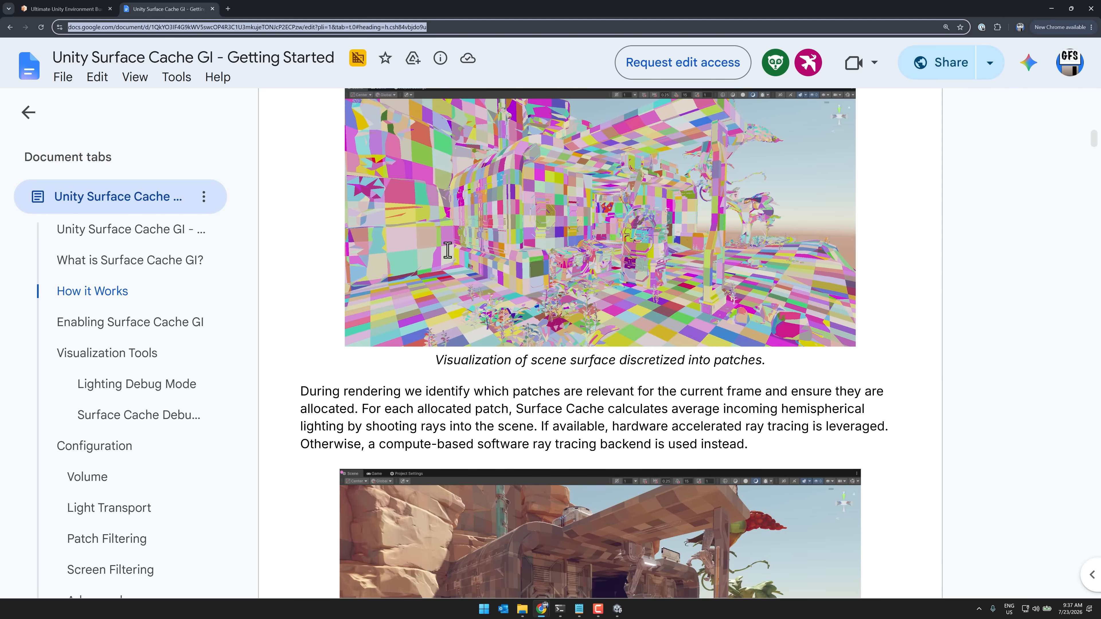
{"action": "scroll", "coordinate": [451, 239], "scroll_direction": "up", "scroll_amount": 5}
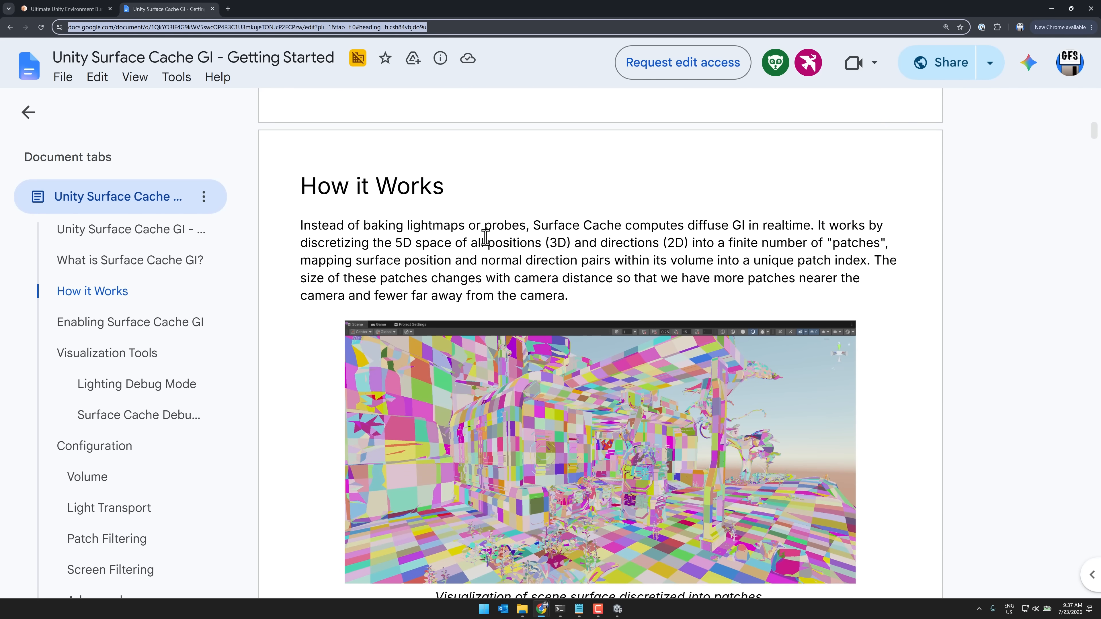
{"action": "left_click_drag", "start_coordinate": [471, 242], "coordinate": [688, 243]}
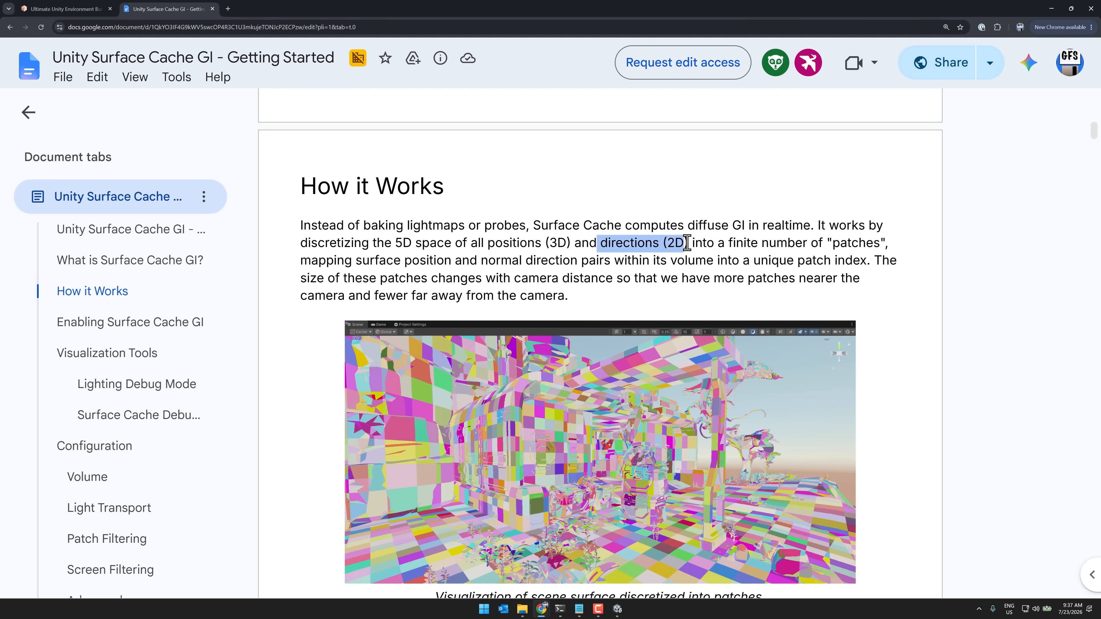
{"action": "left_click", "coordinate": [729, 243]}
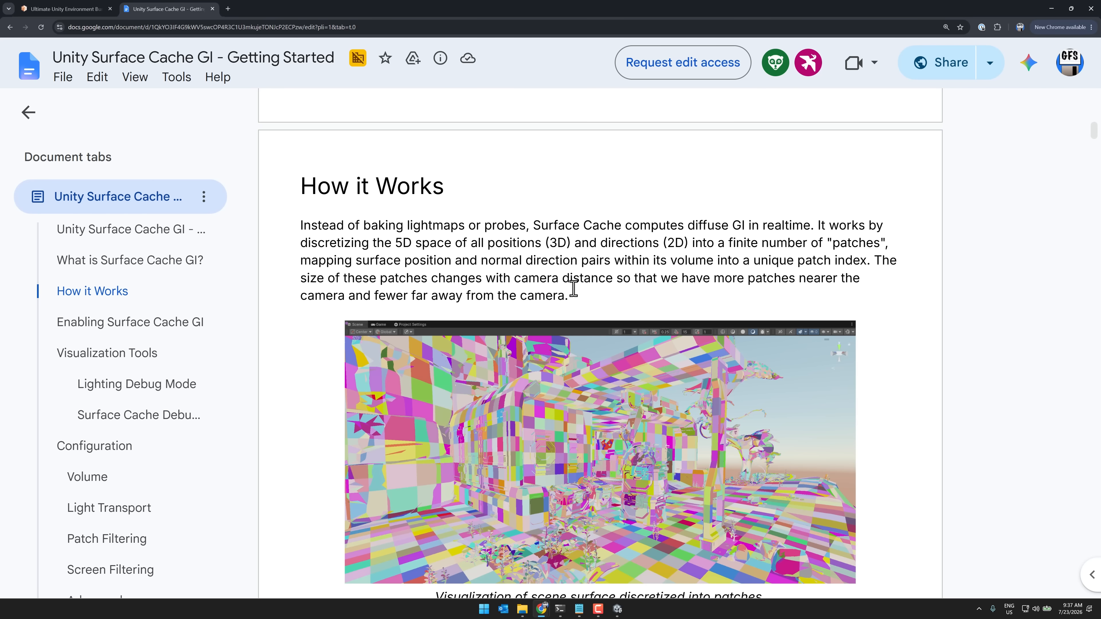
{"action": "scroll", "coordinate": [573, 288], "scroll_direction": "down", "scroll_amount": 1}
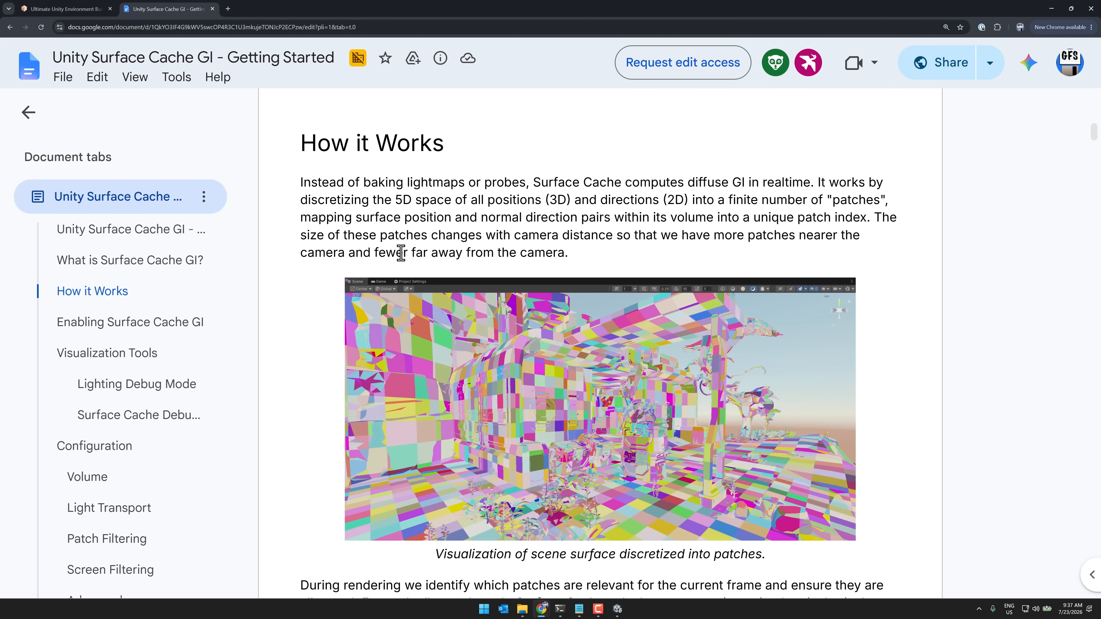
{"action": "scroll", "coordinate": [617, 351], "scroll_direction": "down", "scroll_amount": 3}
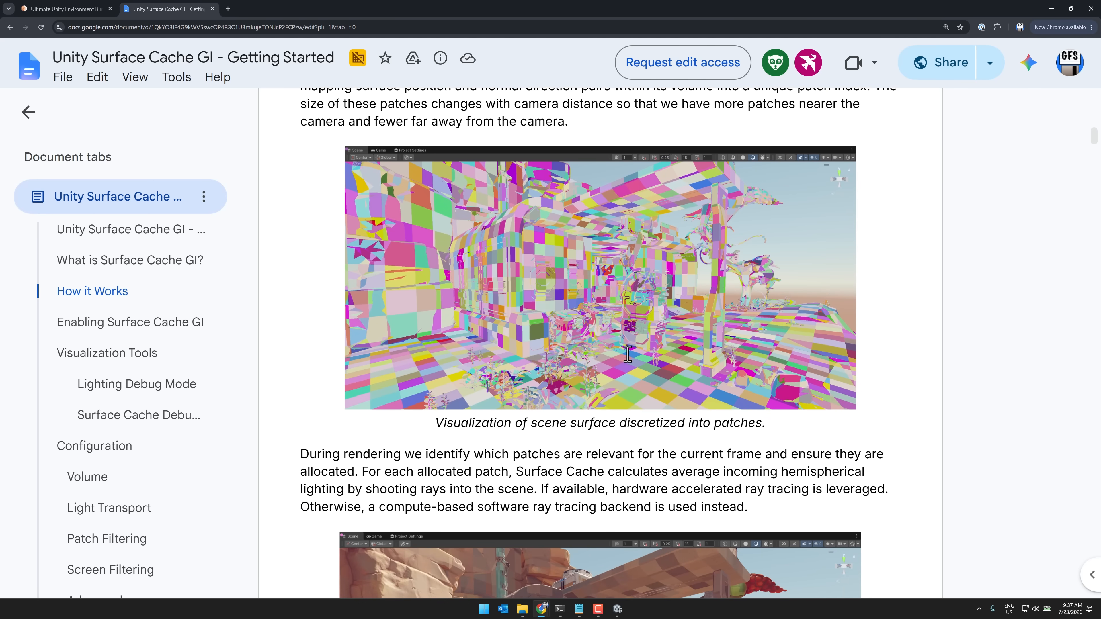
{"action": "scroll", "coordinate": [569, 445], "scroll_direction": "down", "scroll_amount": 5}
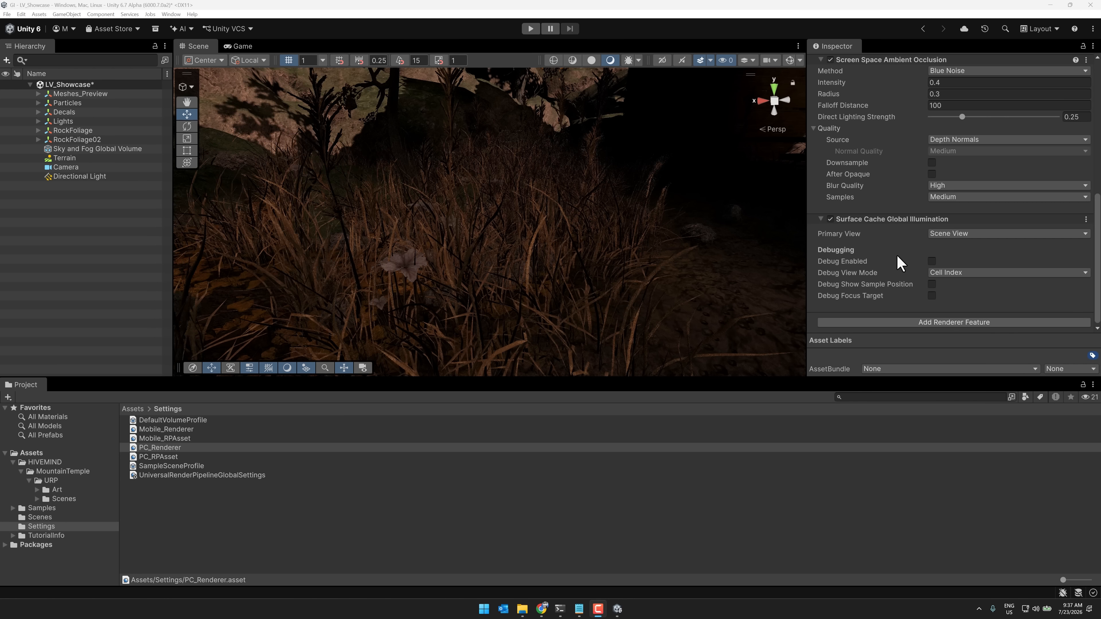
In Unity, turn on Debug Enabled for PC_Renderer's Surface Cache Global Illumination feature and inspect the Cell Index patches in the scene
{"action": "scroll", "coordinate": [897, 255], "scroll_direction": "up", "scroll_amount": 8}
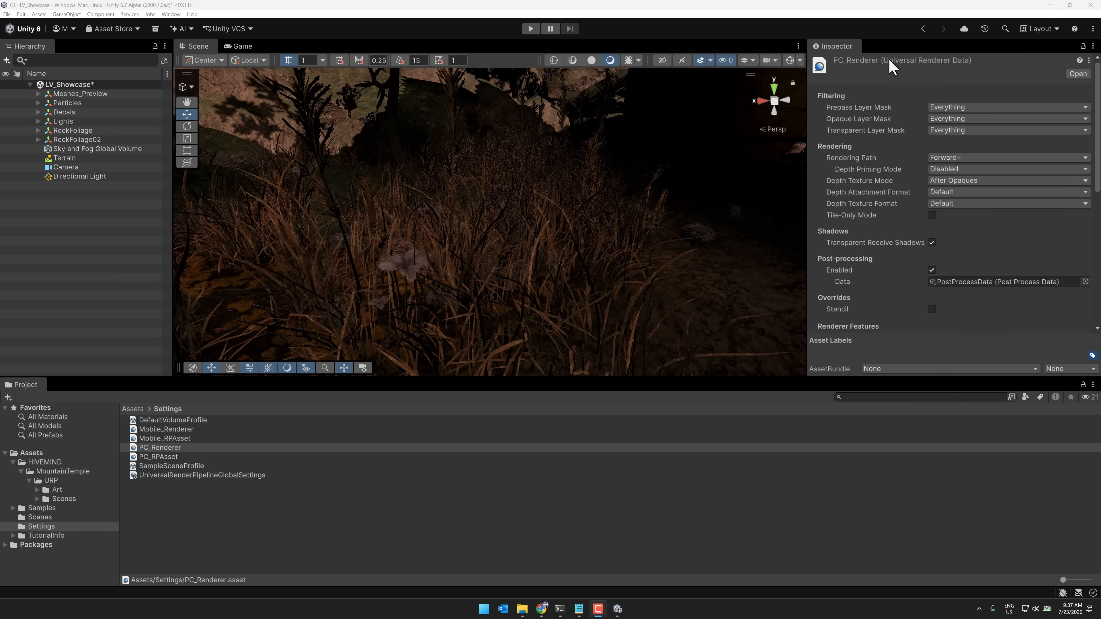
{"action": "scroll", "coordinate": [914, 154], "scroll_direction": "down", "scroll_amount": 8}
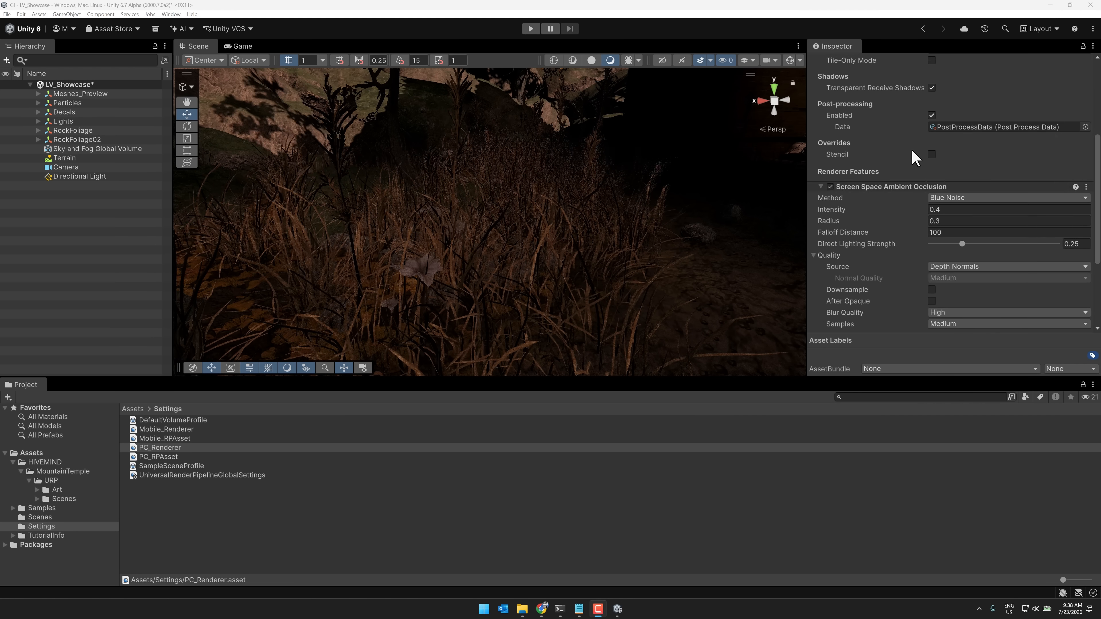
{"action": "scroll", "coordinate": [913, 156], "scroll_direction": "down", "scroll_amount": 2}
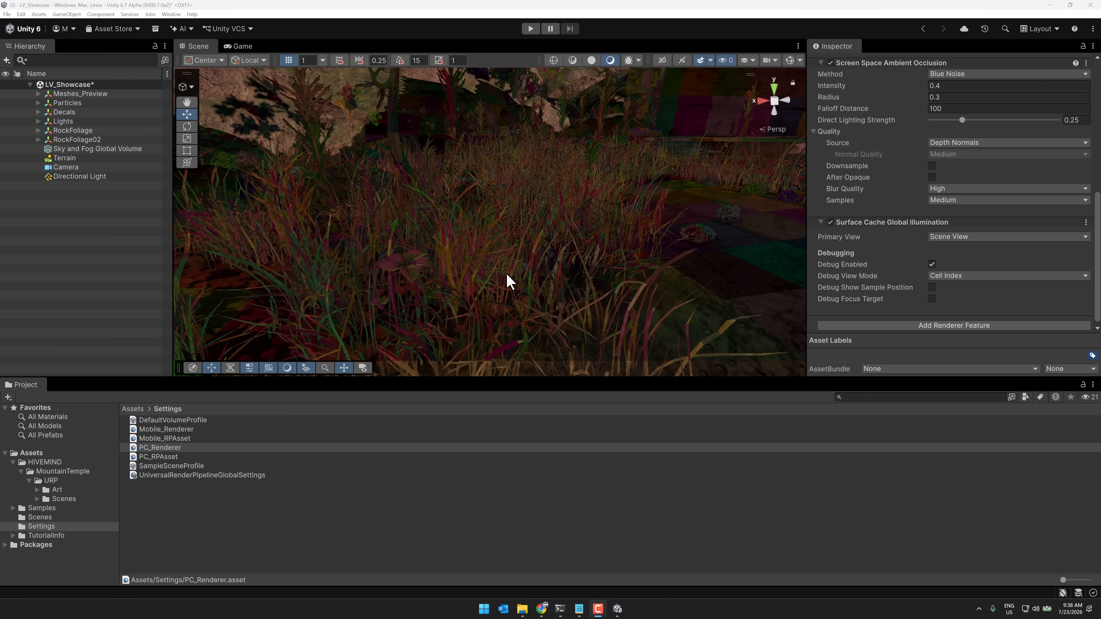
{"action": "right_click_drag", "start_coordinate": [508, 279], "coordinate": [616, 240]}
{"action": "right_click_drag", "start_coordinate": [615, 240], "coordinate": [385, 236]}
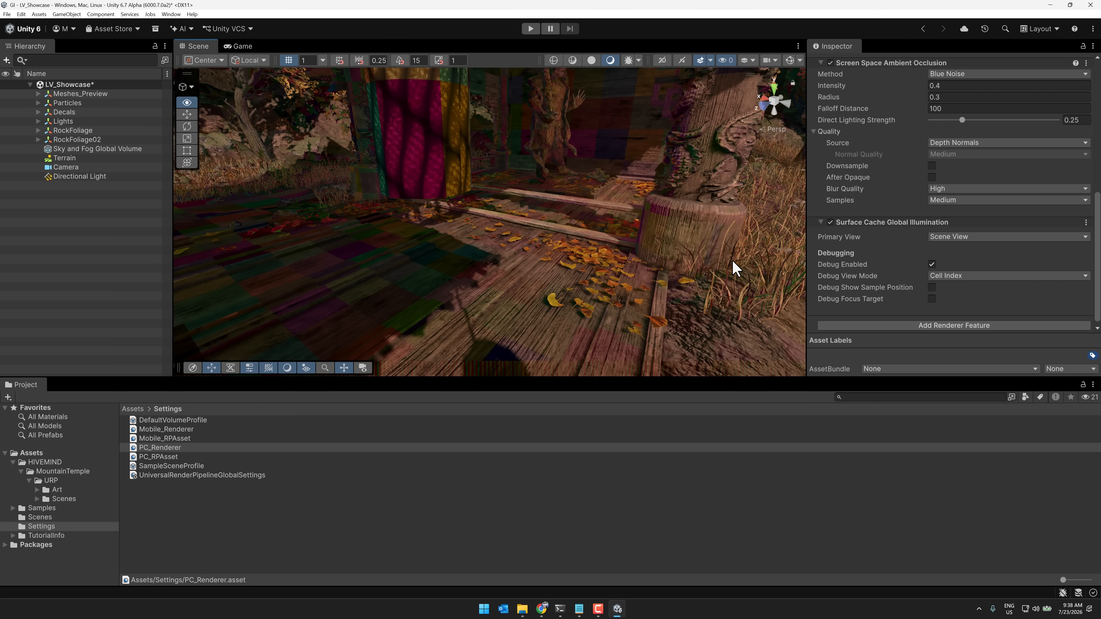
Review the PC_RPAsset settings from Rendering and Lighting through to its Surface Cache GI Volume Override
{"action": "left_click", "coordinate": [161, 457]}
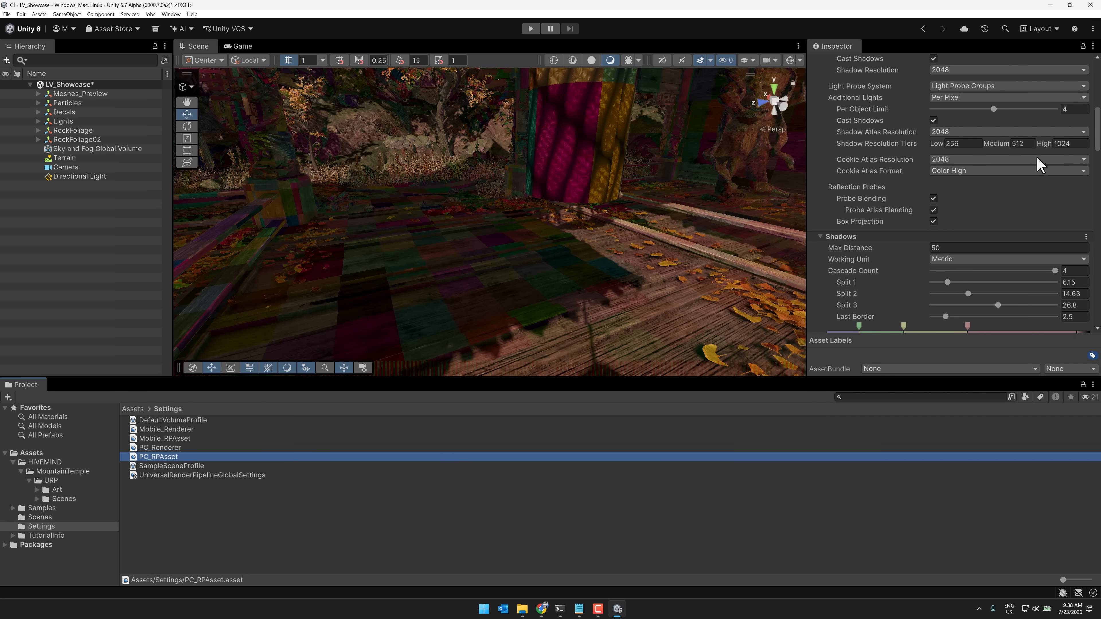
{"action": "scroll", "coordinate": [884, 67], "scroll_direction": "up", "scroll_amount": 10}
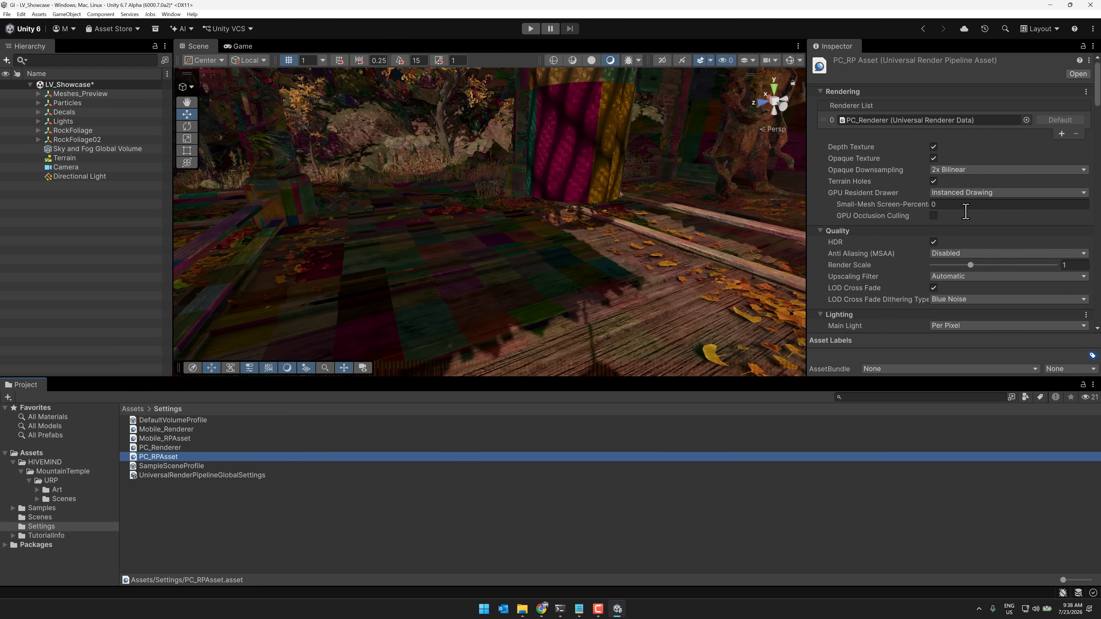
{"action": "scroll", "coordinate": [874, 208], "scroll_direction": "down", "scroll_amount": 8}
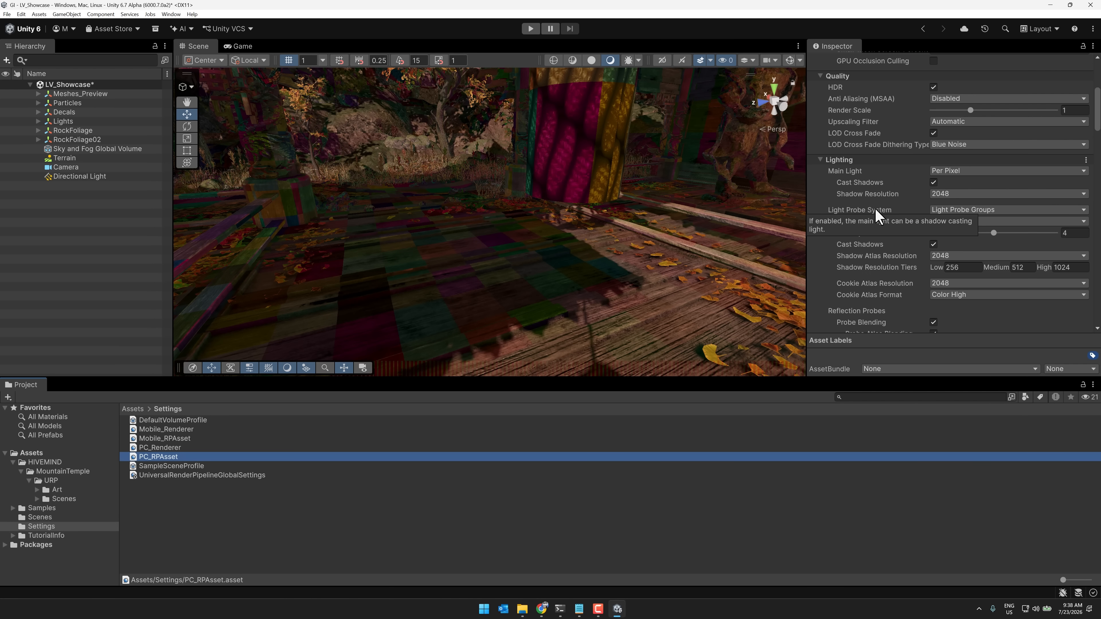
{"action": "scroll", "coordinate": [875, 208], "scroll_direction": "down", "scroll_amount": 10}
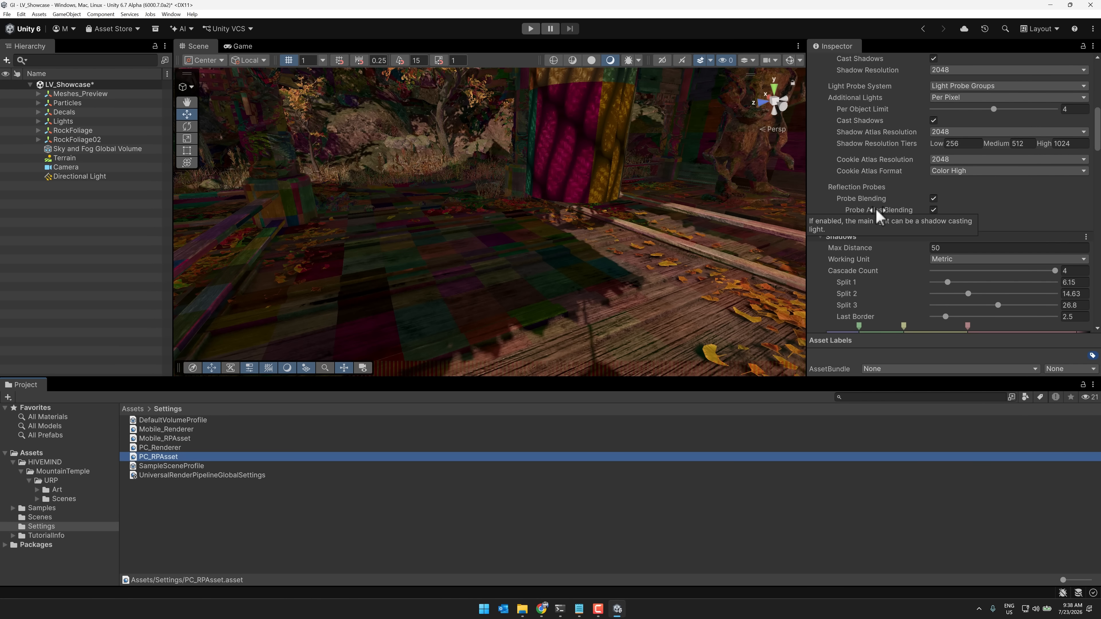
{"action": "scroll", "coordinate": [875, 207], "scroll_direction": "down", "scroll_amount": 15}
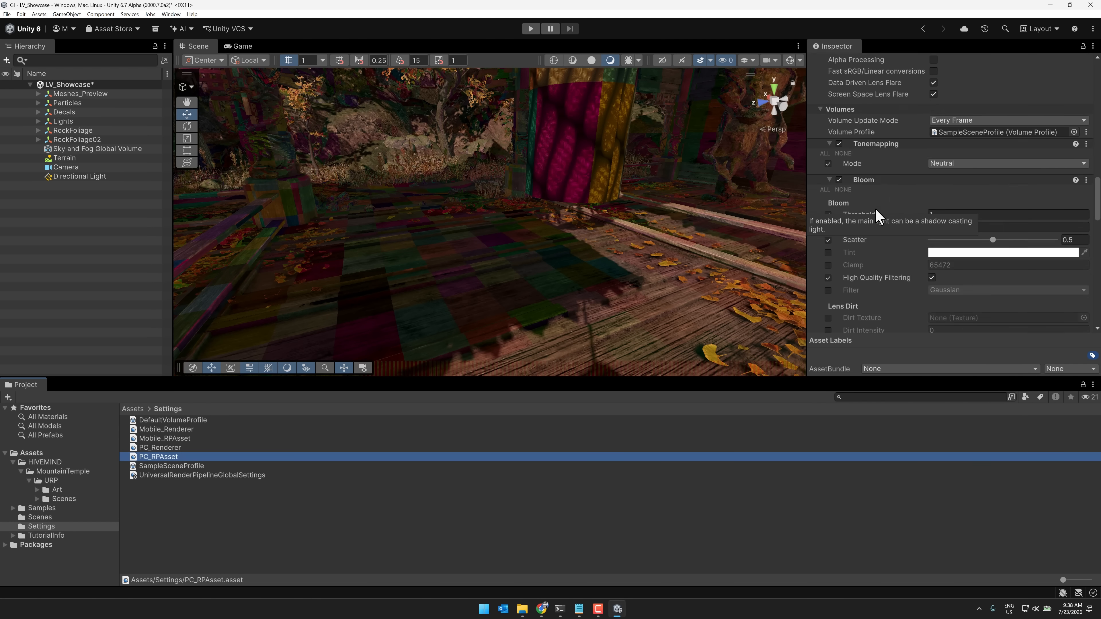
{"action": "scroll", "coordinate": [874, 208], "scroll_direction": "down", "scroll_amount": 10}
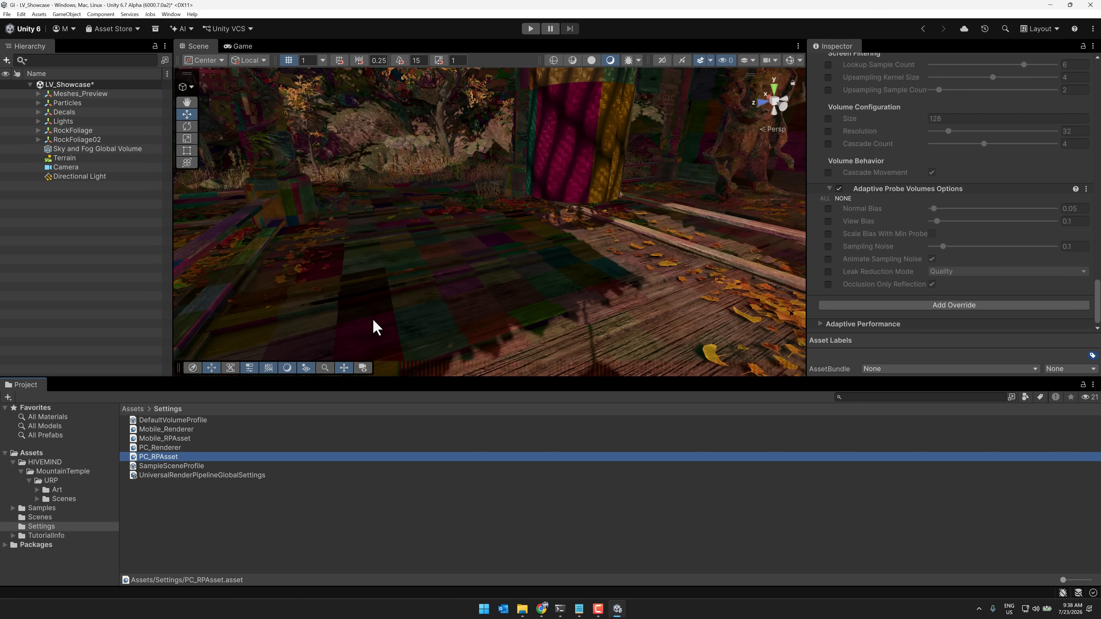
{"action": "scroll", "coordinate": [869, 184], "scroll_direction": "up", "scroll_amount": 10}
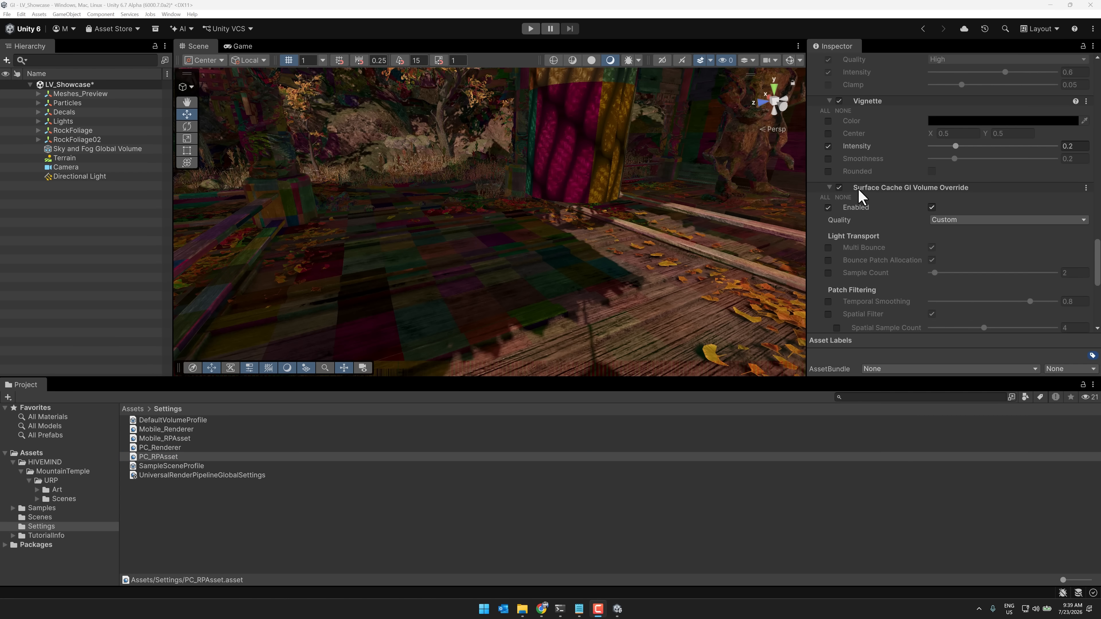
Try the High quality preset on PC_RPAsset's Surface Cache GI Volume Override, and set its Quality to Ultra
{"action": "scroll", "coordinate": [960, 204], "scroll_direction": "down", "scroll_amount": 2}
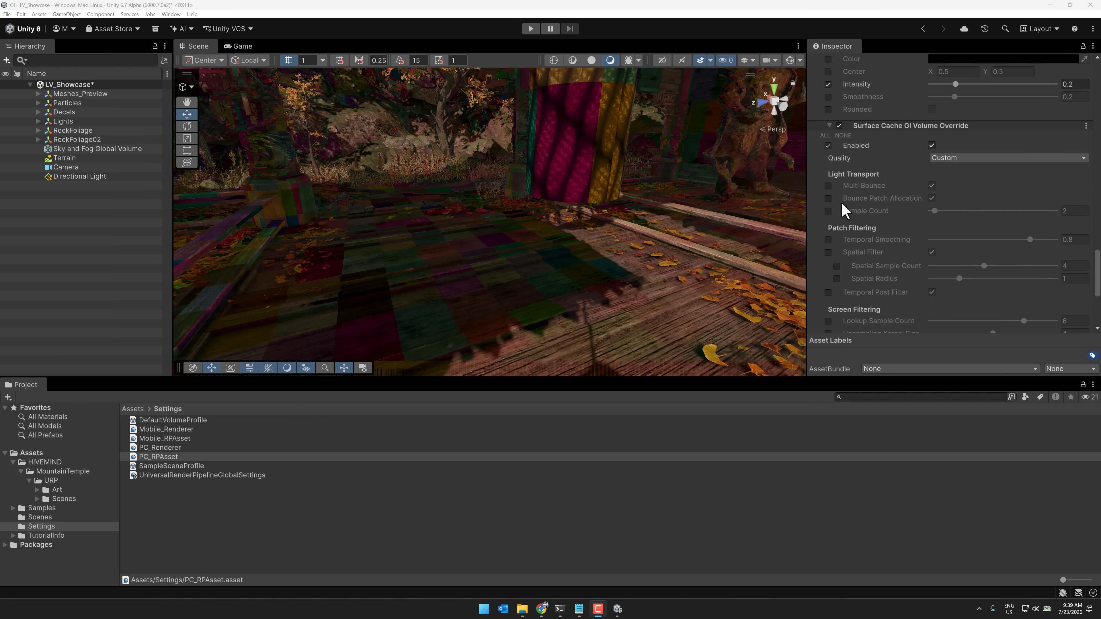
{"action": "left_click", "coordinate": [970, 161]}
{"action": "left_click", "coordinate": [959, 190]}
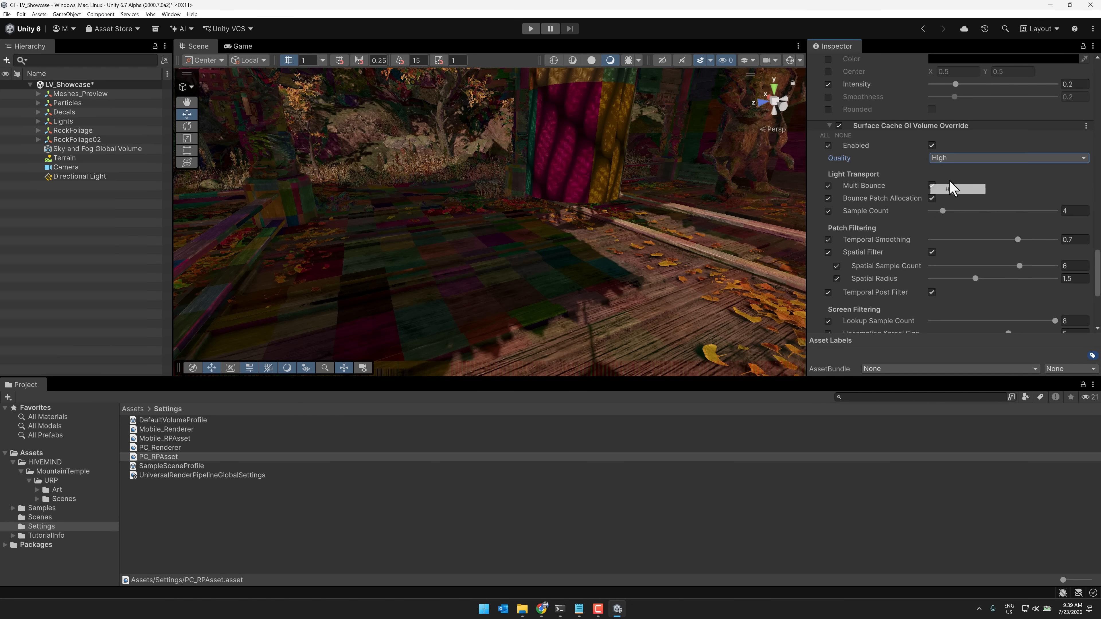
{"action": "left_click", "coordinate": [941, 159]}
{"action": "left_click", "coordinate": [951, 198]}
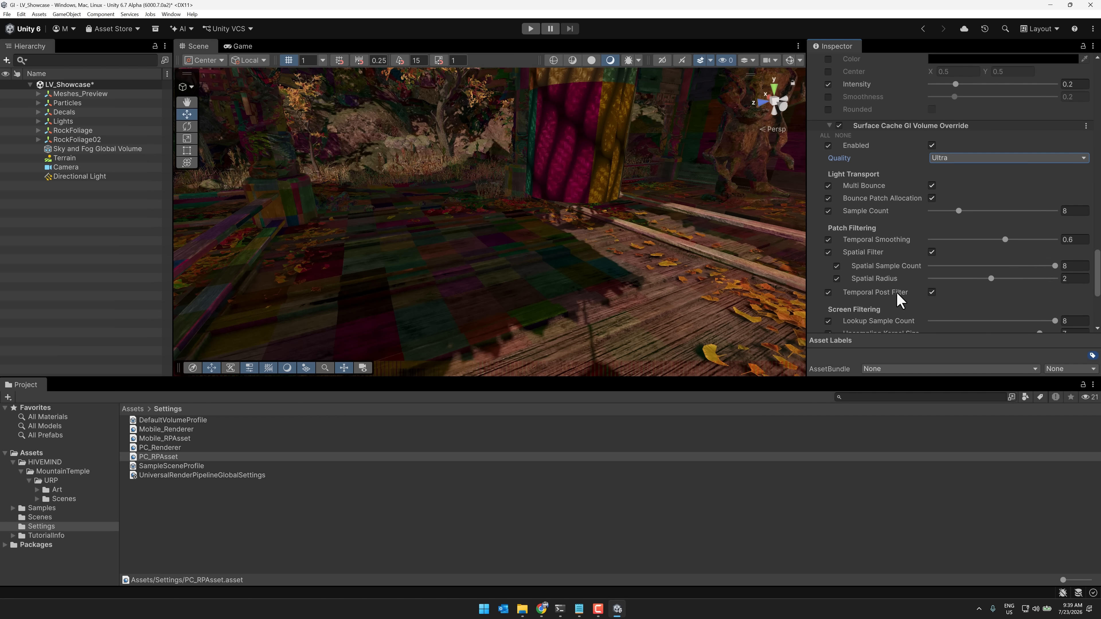
Turn off the override's Temporal Post Filter value and inspect the debug patches on the rocks and tiled roof in the scene view
{"action": "scroll", "coordinate": [856, 235], "scroll_direction": "down", "scroll_amount": 2}
{"action": "scroll", "coordinate": [856, 241], "scroll_direction": "down", "scroll_amount": 2}
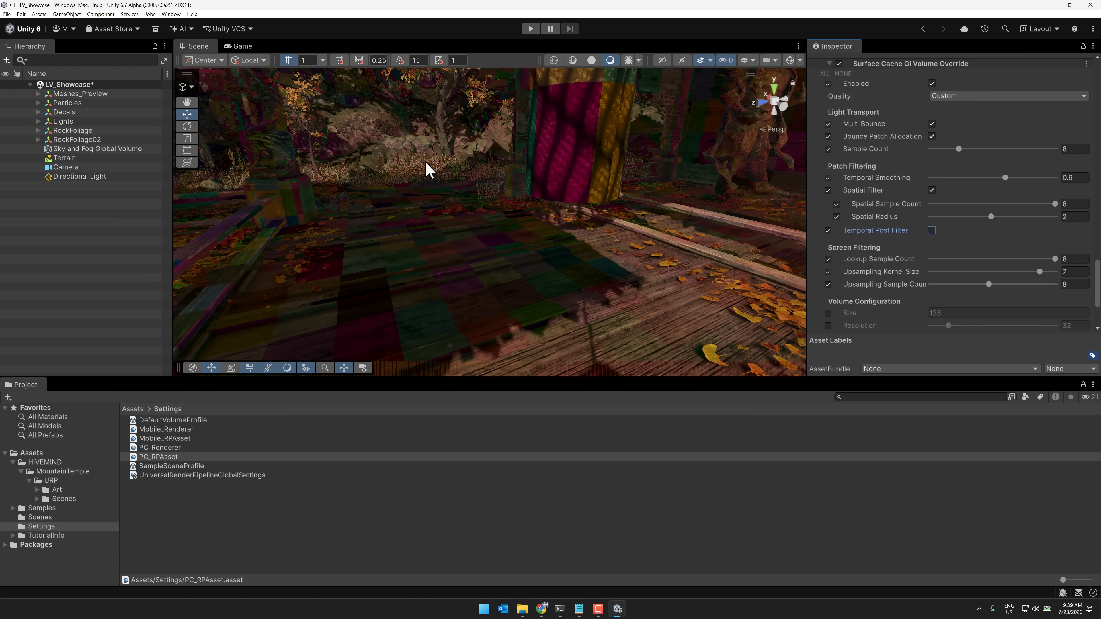
{"action": "right_click_drag", "start_coordinate": [426, 163], "coordinate": [771, 208]}
{"action": "key", "text": "w"}
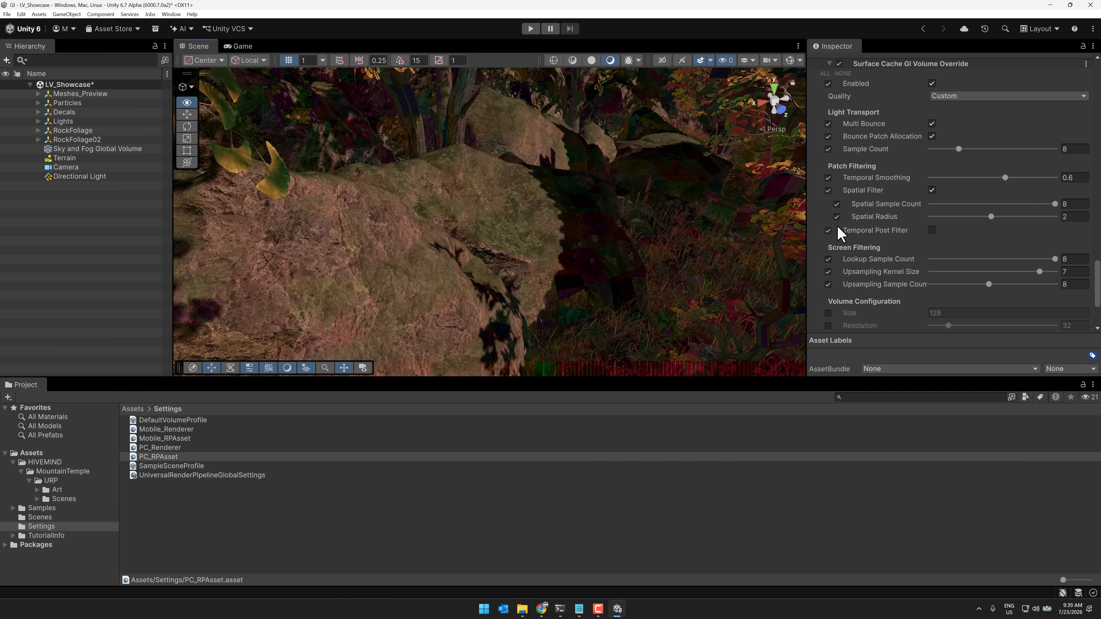
{"action": "right_click_drag", "start_coordinate": [883, 228], "coordinate": [591, 183]}
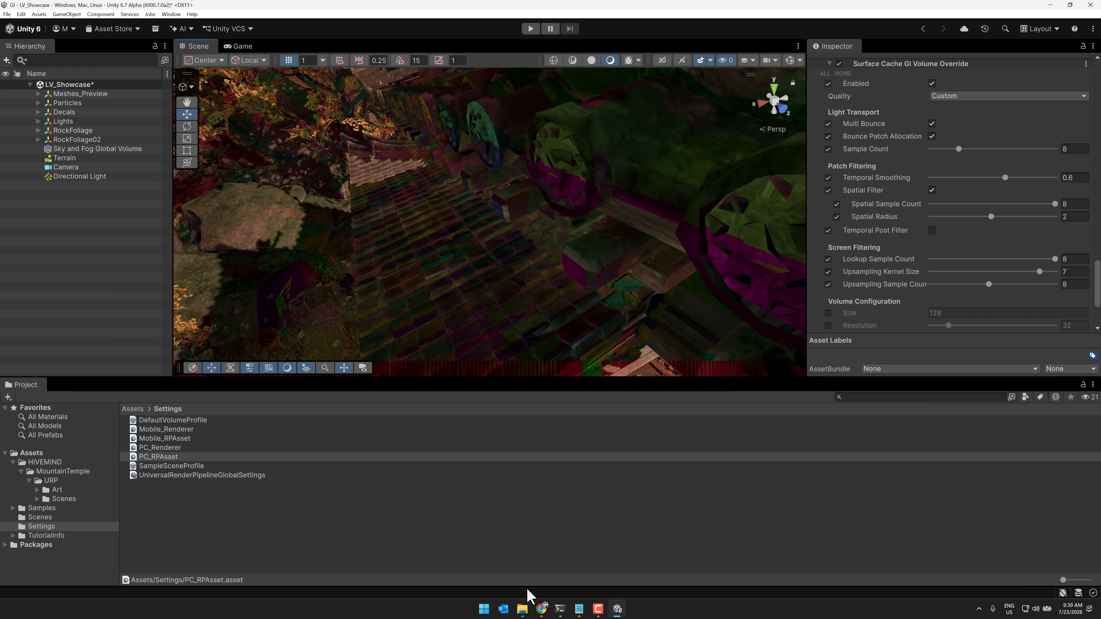
Switch back to the Getting Started document in Chrome and read the Volume and Light Transport settings in its Configuration section
{"action": "left_click", "coordinate": [537, 608]}
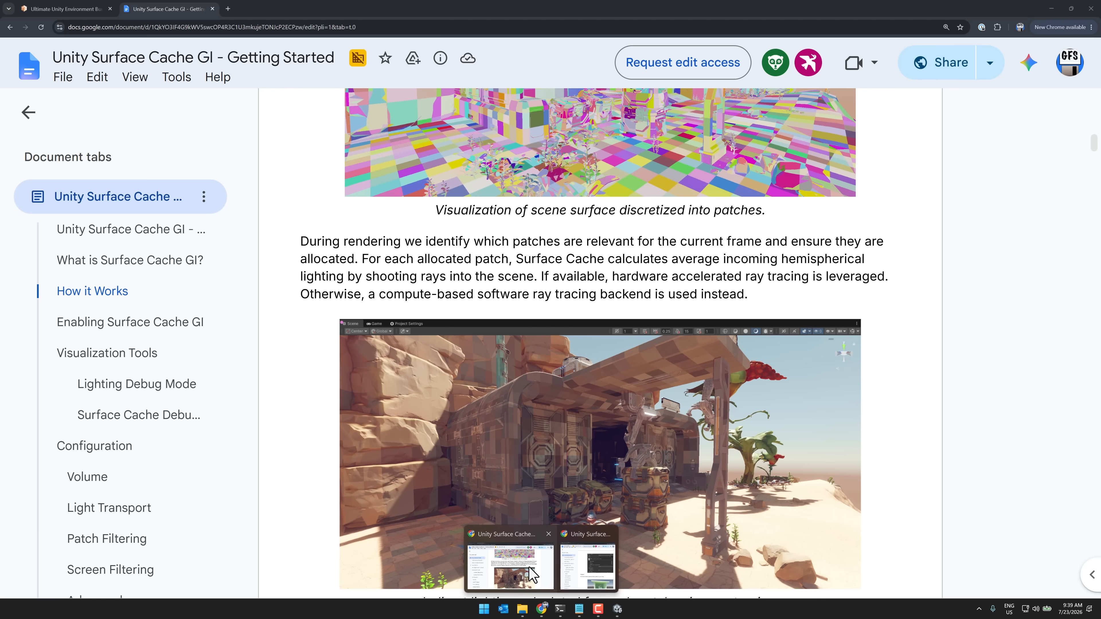
{"action": "left_click", "coordinate": [531, 574]}
{"action": "scroll", "coordinate": [678, 288], "scroll_direction": "down", "scroll_amount": 20}
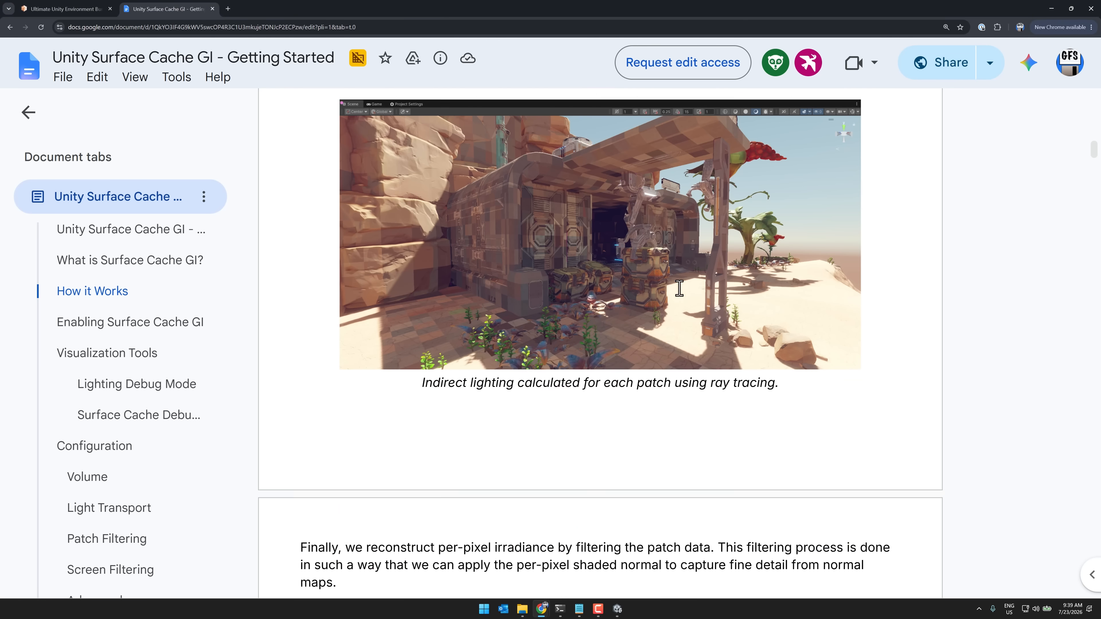
{"action": "scroll", "coordinate": [679, 288], "scroll_direction": "down", "scroll_amount": 20}
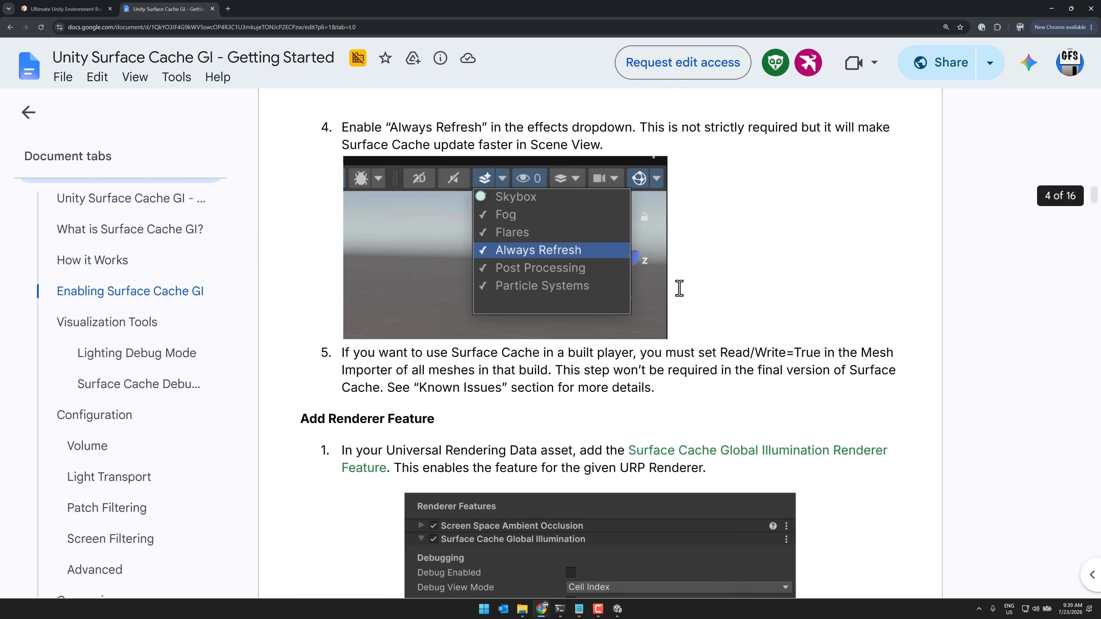
{"action": "scroll", "coordinate": [679, 288], "scroll_direction": "down", "scroll_amount": 20}
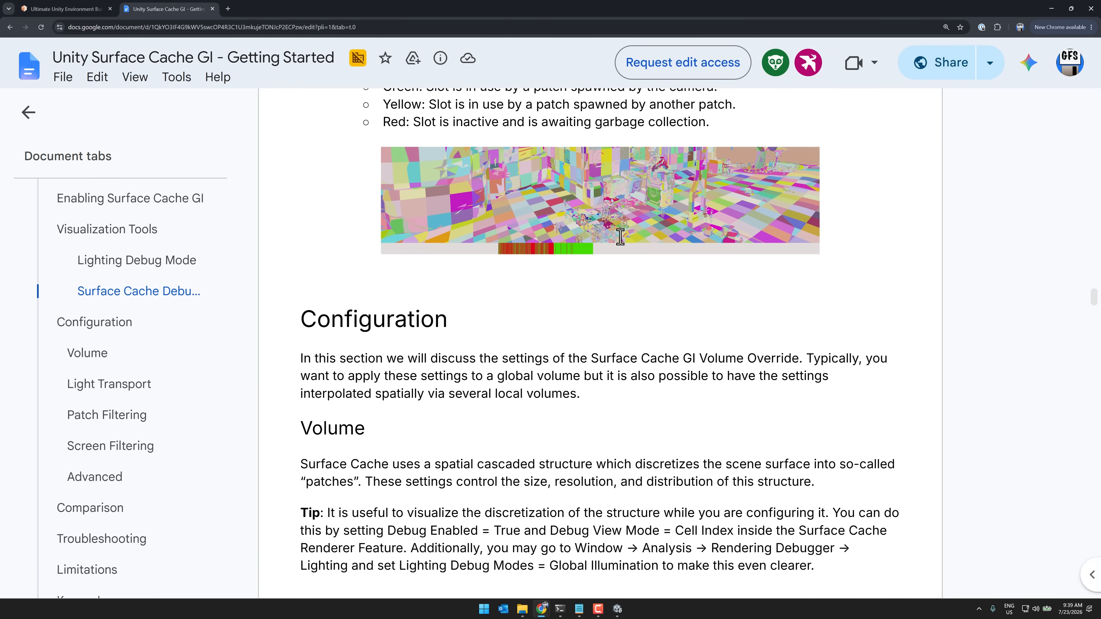
{"action": "scroll", "coordinate": [749, 314], "scroll_direction": "down", "scroll_amount": 10}
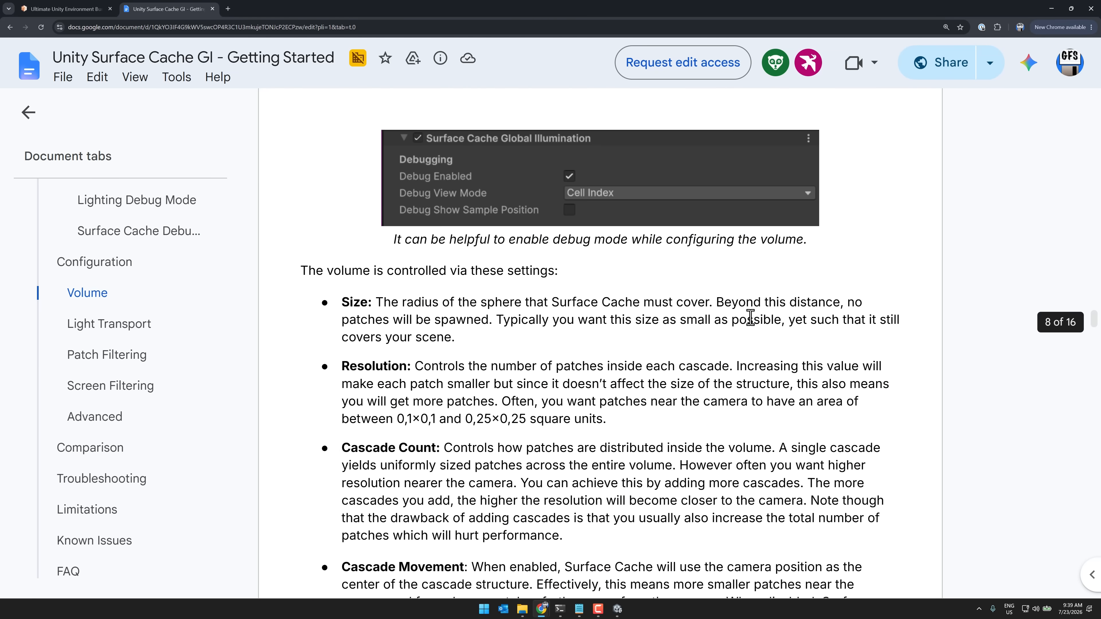
{"action": "scroll", "coordinate": [749, 317], "scroll_direction": "down", "scroll_amount": 12}
{"action": "scroll", "coordinate": [749, 315], "scroll_direction": "up", "scroll_amount": 10}
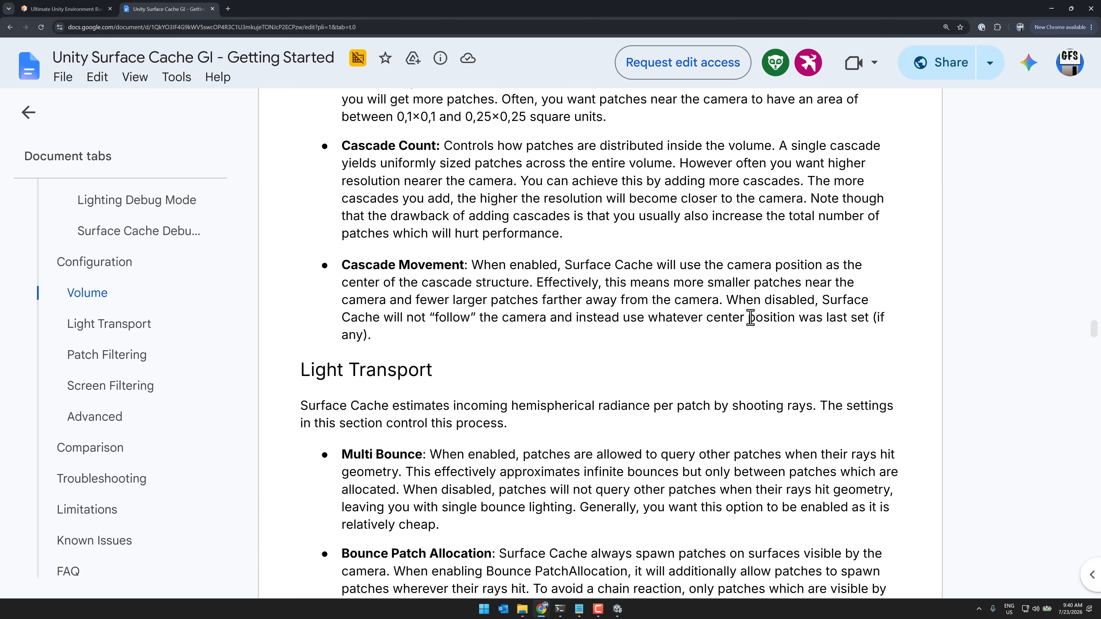
Skim the Getting Started document from Light Transport through Patch Filtering, Screen Filtering and Advanced to the Limitations section
{"action": "scroll", "coordinate": [542, 361], "scroll_direction": "down", "scroll_amount": 15}
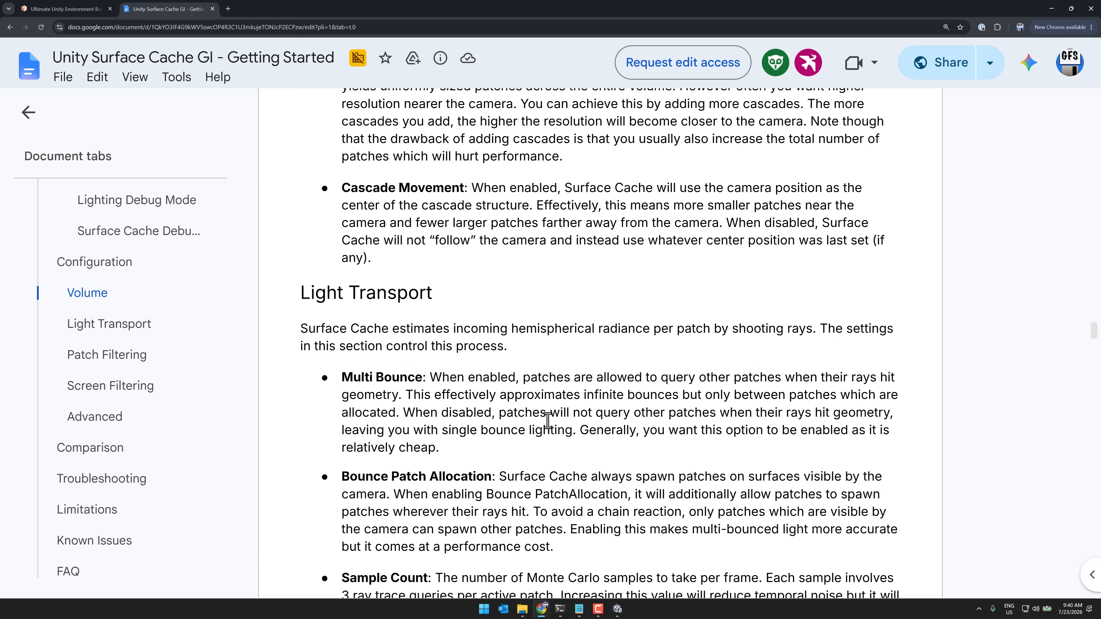
{"action": "scroll", "coordinate": [439, 353], "scroll_direction": "down", "scroll_amount": 20}
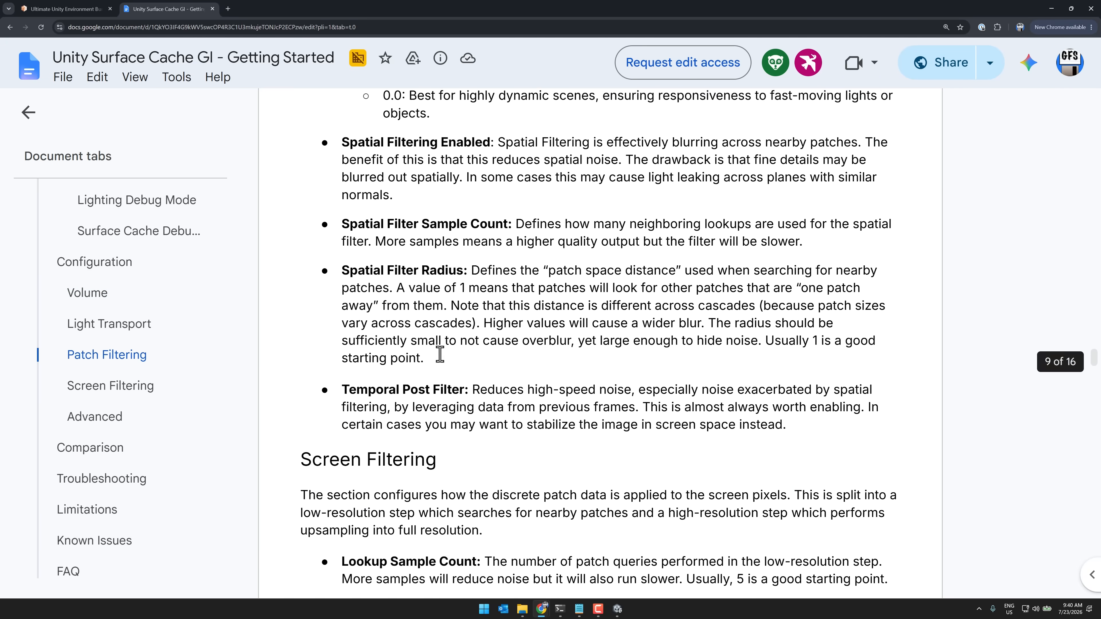
{"action": "scroll", "coordinate": [440, 354], "scroll_direction": "down", "scroll_amount": 20}
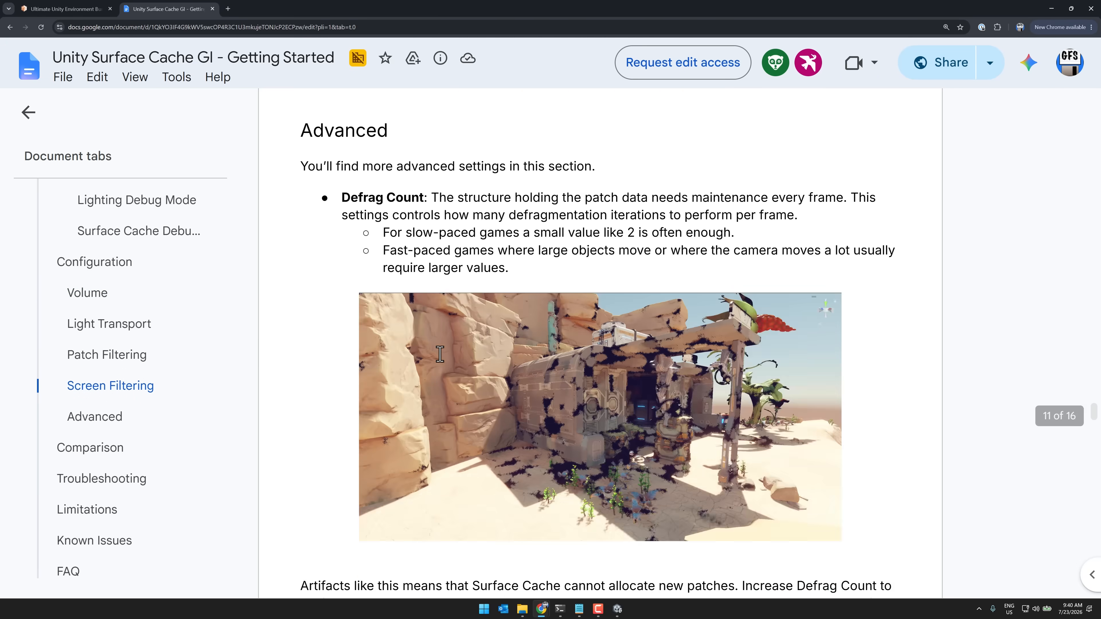
{"action": "scroll", "coordinate": [439, 353], "scroll_direction": "down", "scroll_amount": 13}
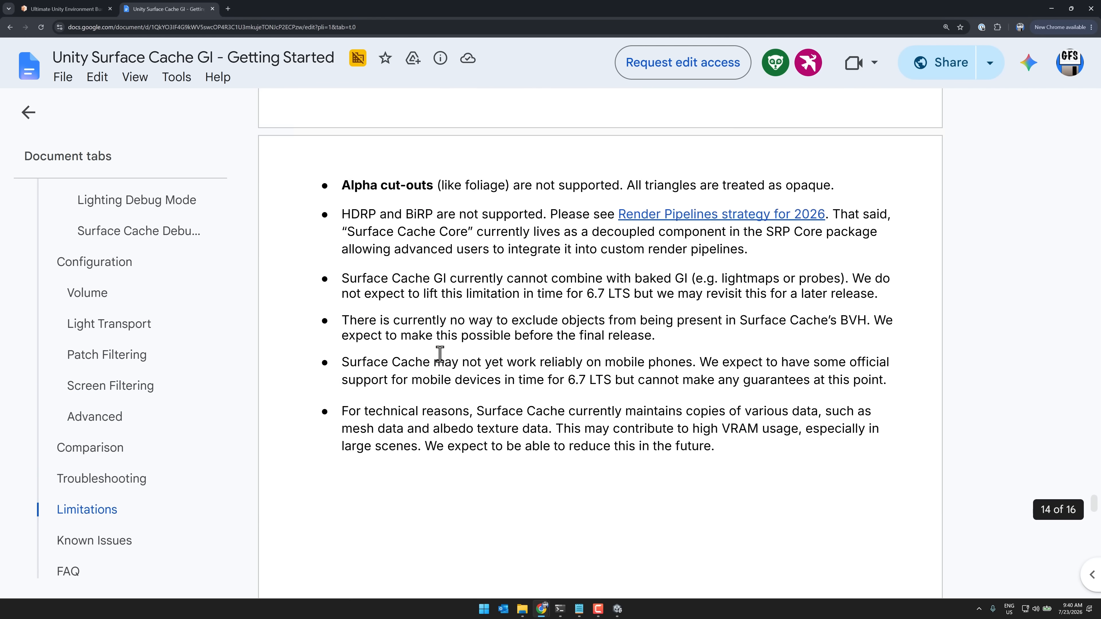
{"action": "scroll", "coordinate": [440, 354], "scroll_direction": "up", "scroll_amount": 6}
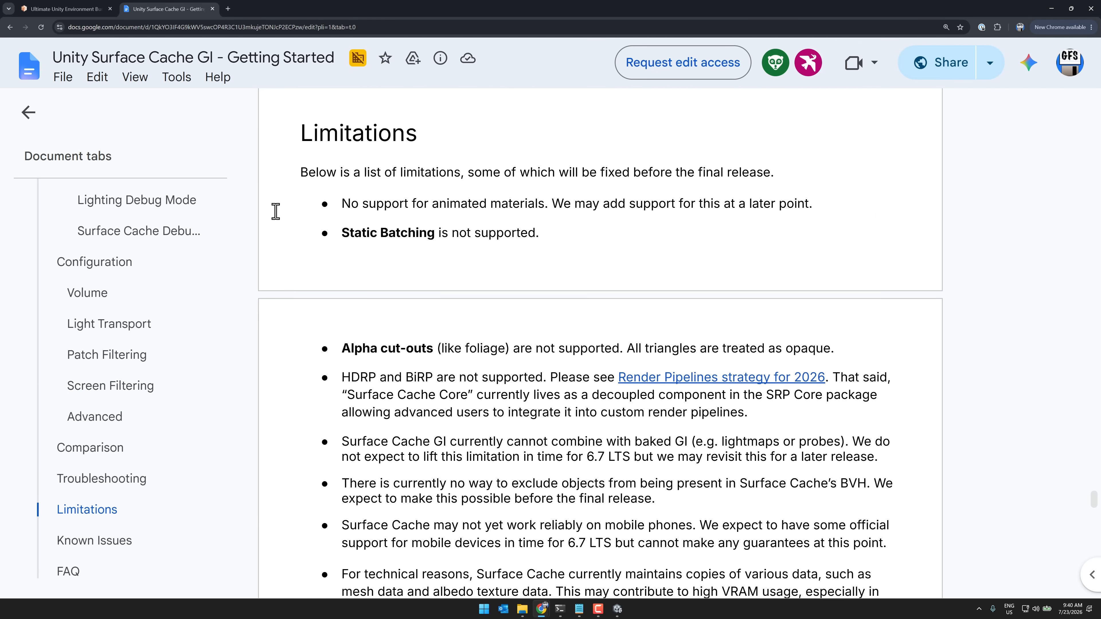
Read the Limitations on animated materials, static batching, alpha cut-outs, HDRP and BiRP, and baked GI, highlighting key lines while reading
{"action": "left_click_drag", "start_coordinate": [350, 213], "coordinate": [810, 203]}
{"action": "left_click", "coordinate": [810, 202]}
{"action": "left_click_drag", "start_coordinate": [580, 231], "coordinate": [346, 234]}
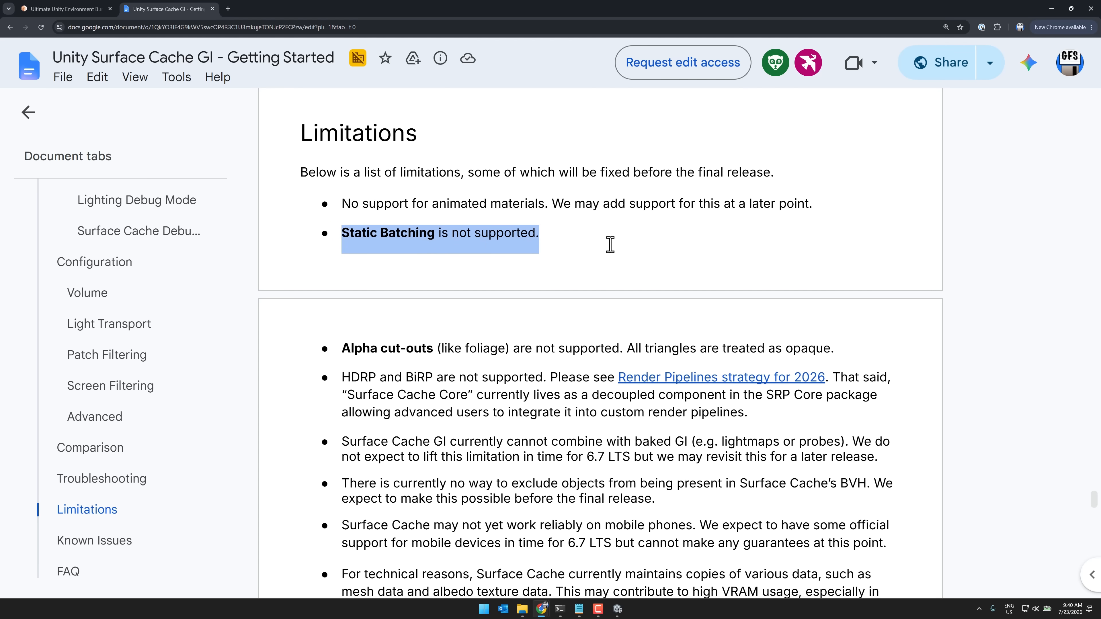
{"action": "scroll", "coordinate": [557, 266], "scroll_direction": "down", "scroll_amount": 3}
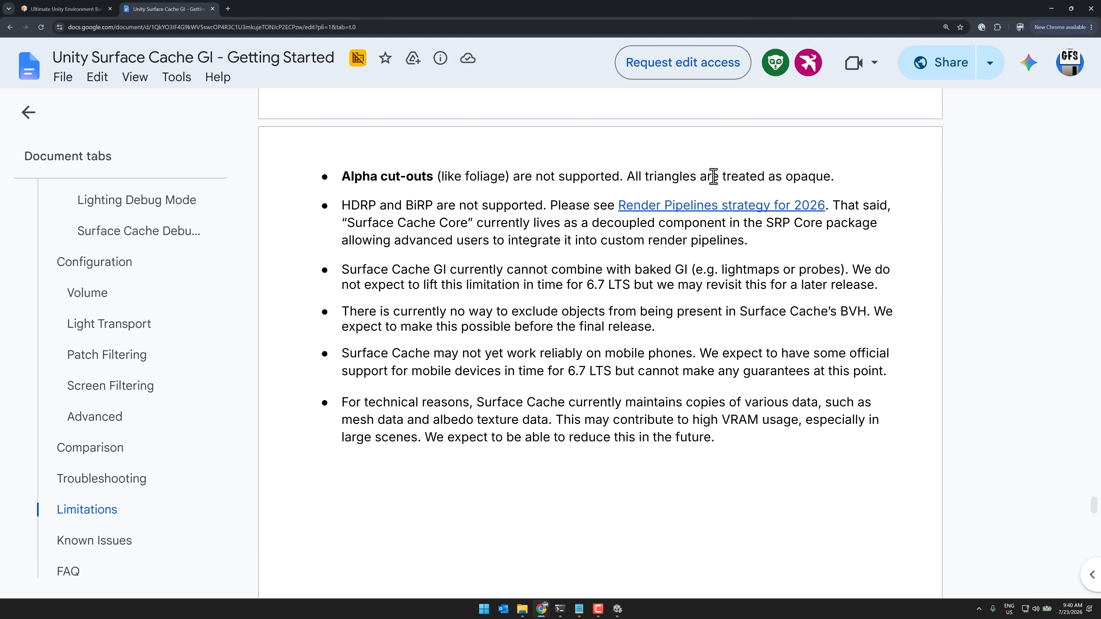
{"action": "left_click_drag", "start_coordinate": [342, 206], "coordinate": [498, 206]}
{"action": "left_click", "coordinate": [498, 206]}
{"action": "left_click_drag", "start_coordinate": [465, 269], "coordinate": [714, 262]}
{"action": "left_click", "coordinate": [714, 262]}
Read the remaining Limitations on excluding objects from the BVH, mobile phones and VRAM usage, and return to the section's heading
{"action": "scroll", "coordinate": [597, 276], "scroll_direction": "down", "scroll_amount": 1}
{"action": "scroll", "coordinate": [597, 277], "scroll_direction": "down", "scroll_amount": 2}
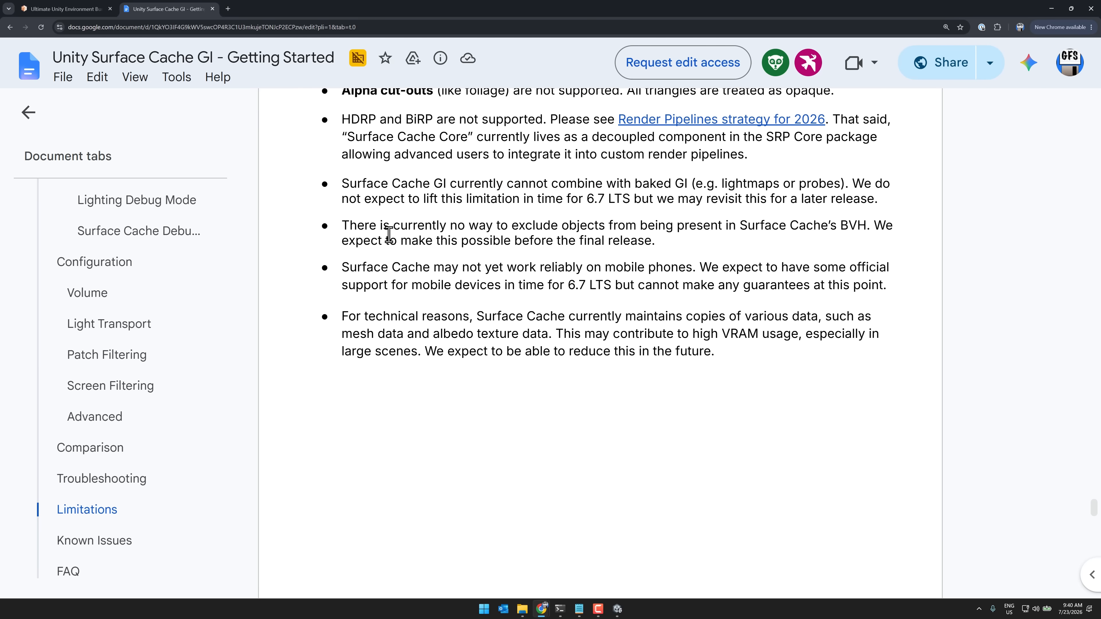
{"action": "left_click_drag", "start_coordinate": [376, 204], "coordinate": [621, 201]}
{"action": "left_click", "coordinate": [620, 200]}
{"action": "scroll", "coordinate": [602, 220], "scroll_direction": "down", "scroll_amount": 1}
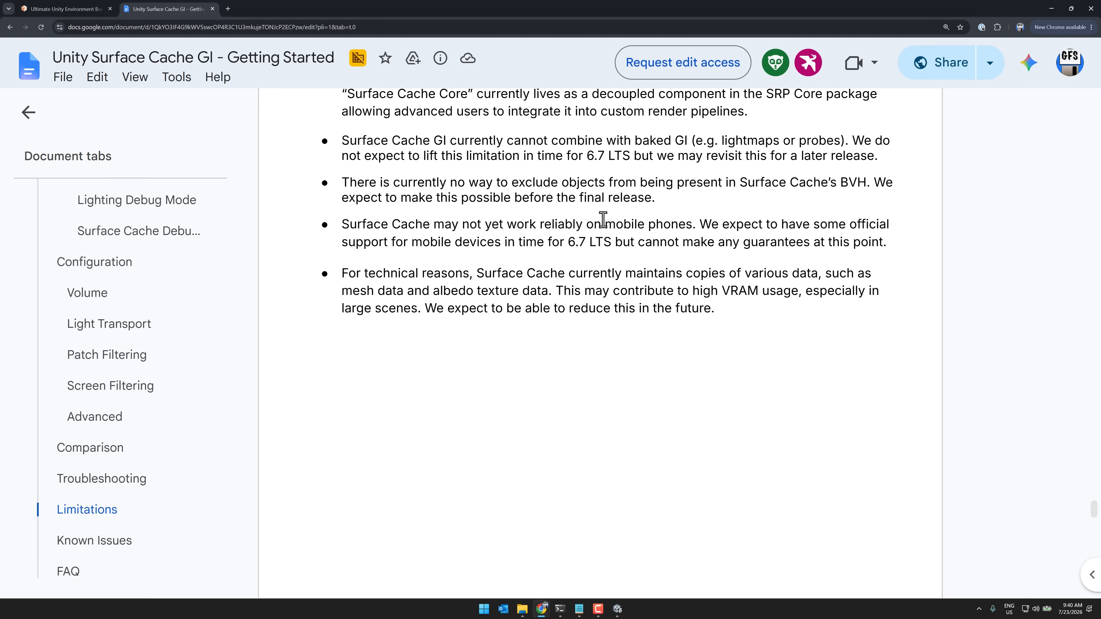
{"action": "scroll", "coordinate": [611, 179], "scroll_direction": "up", "scroll_amount": 7}
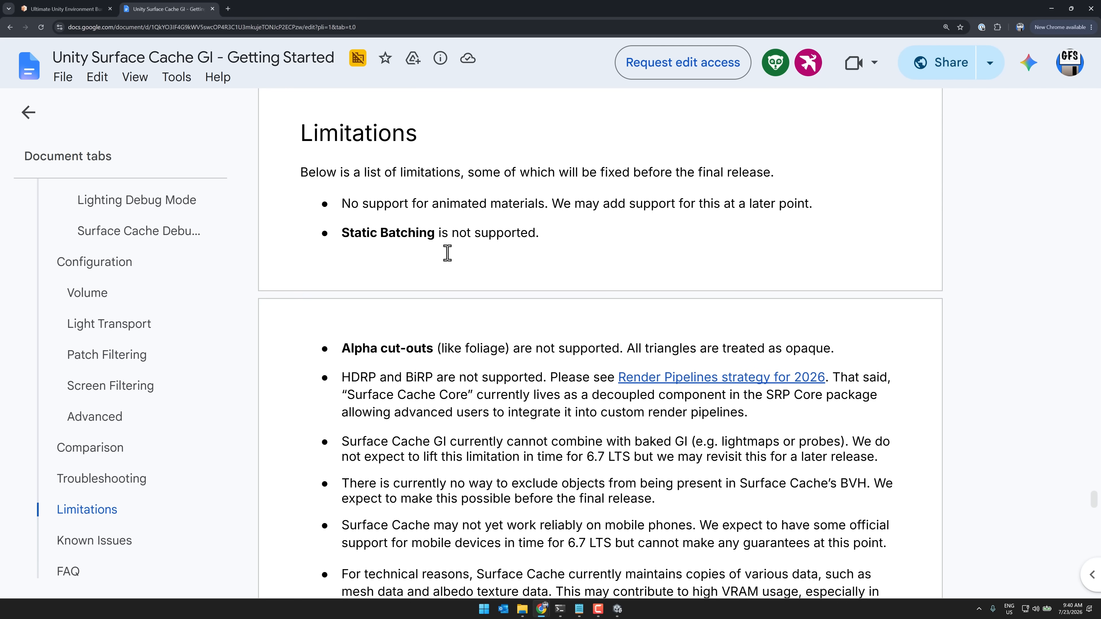
Switch back to Unity, turn off Debug Enabled for Surface Cache Global Illumination on PC_Renderer, and view the temple's front in the scene
{"action": "key", "text": "alt+Tab"}
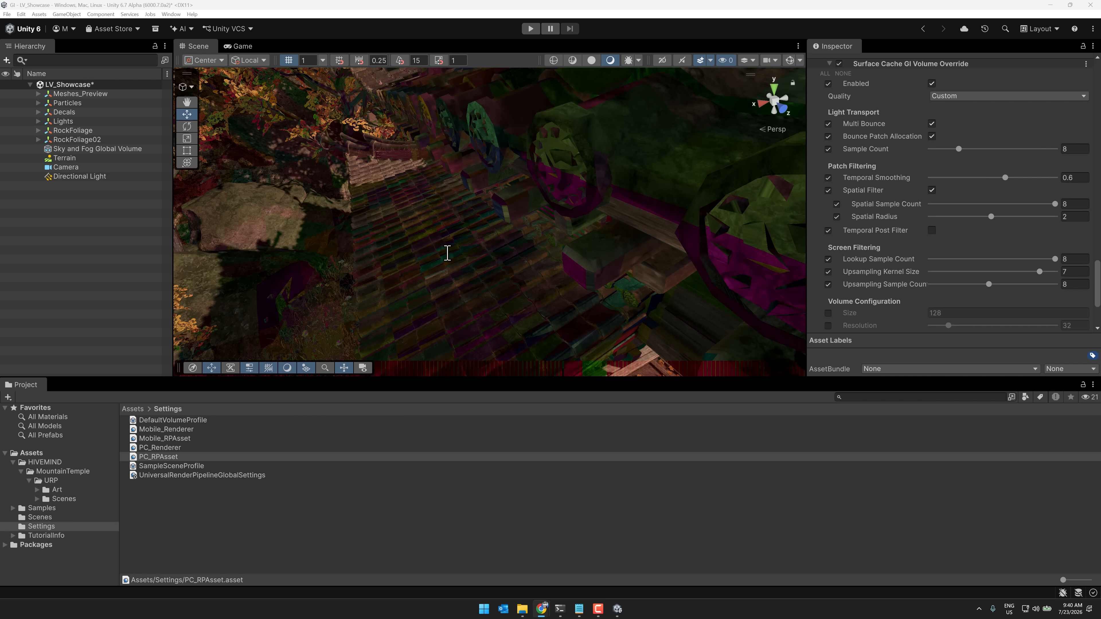
{"action": "right_click_drag", "start_coordinate": [558, 214], "coordinate": [336, 208]}
{"action": "key", "text": "w"}
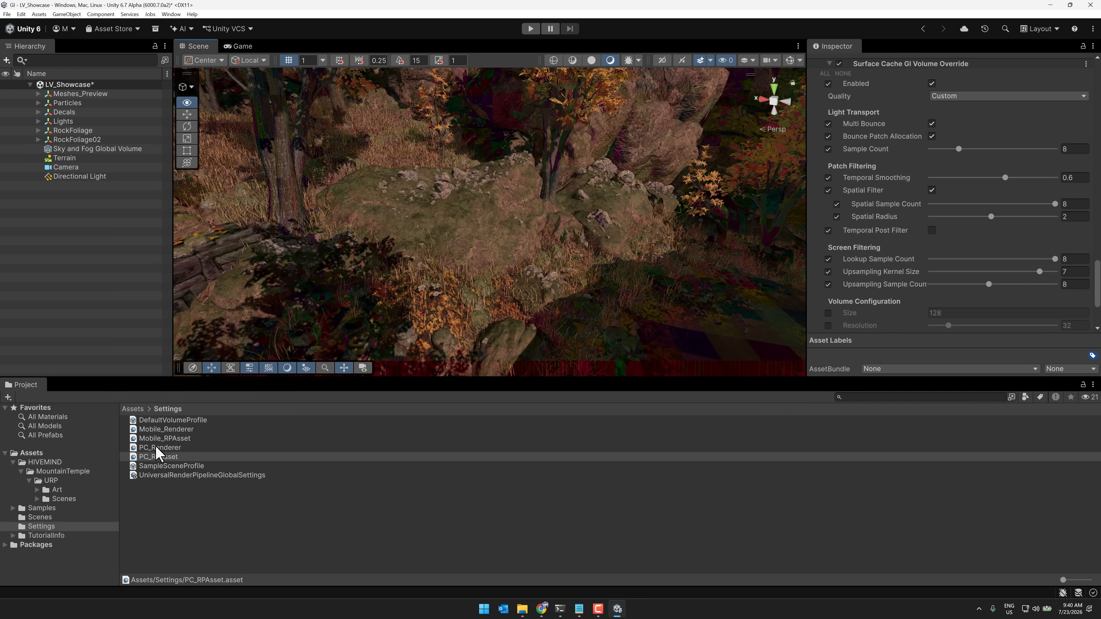
{"action": "left_click", "coordinate": [158, 447]}
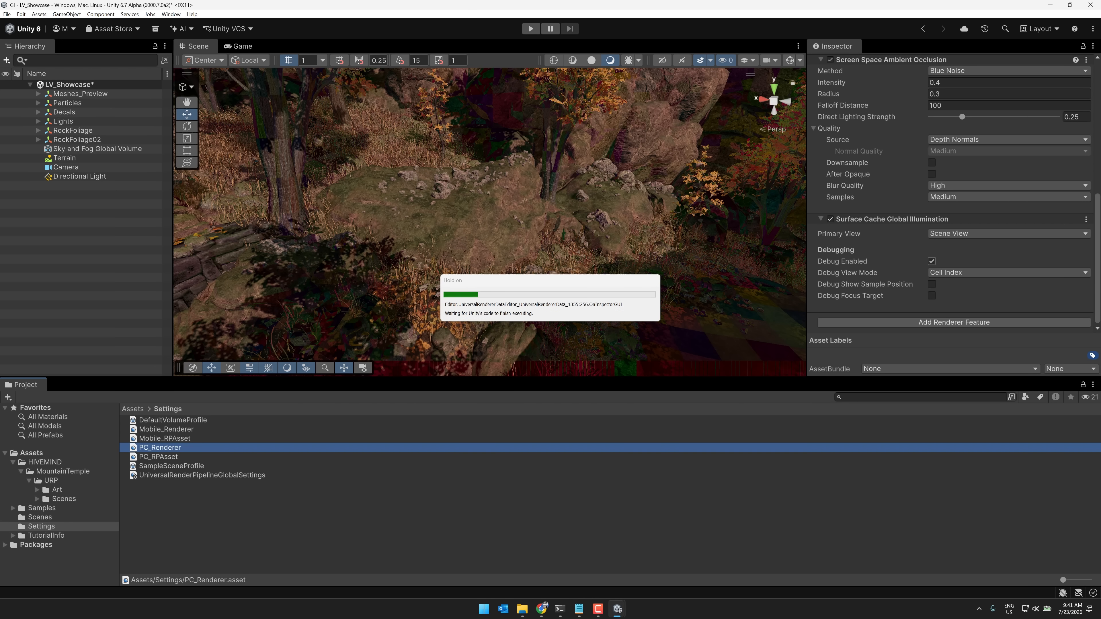
{"action": "right_click_drag", "start_coordinate": [268, 185], "coordinate": [30, 204]}
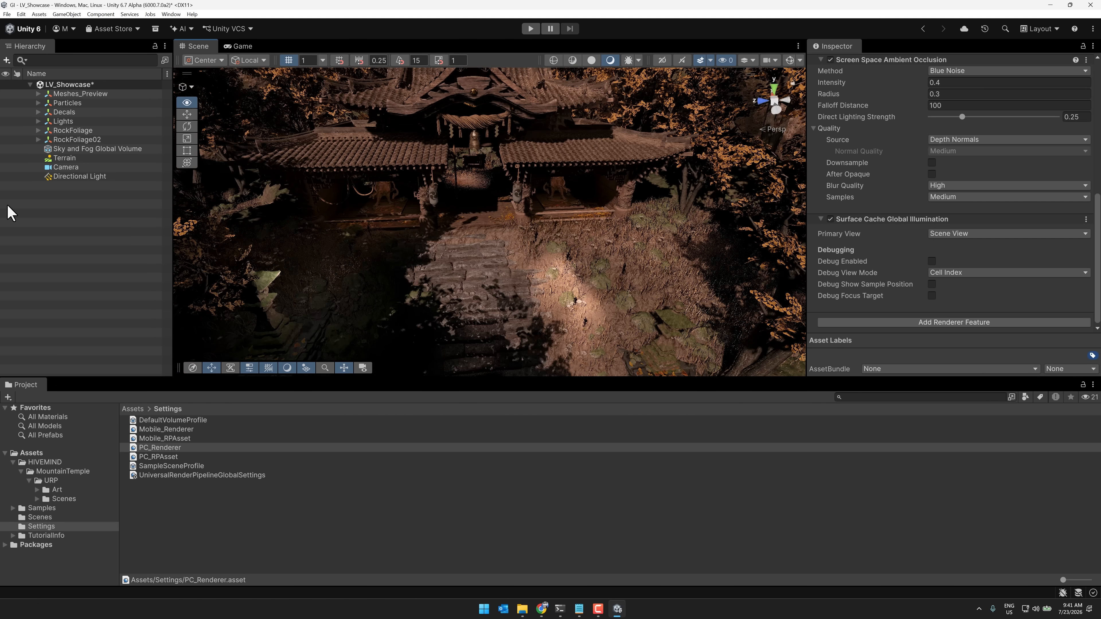
{"action": "right_click_drag", "start_coordinate": [304, 224], "coordinate": [668, 277]}
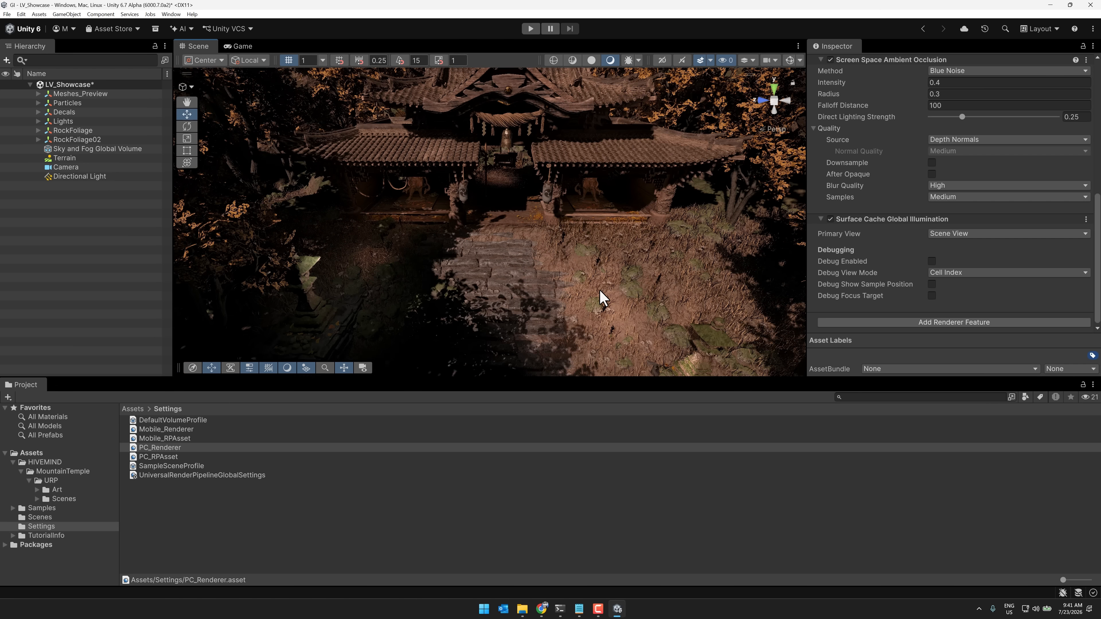